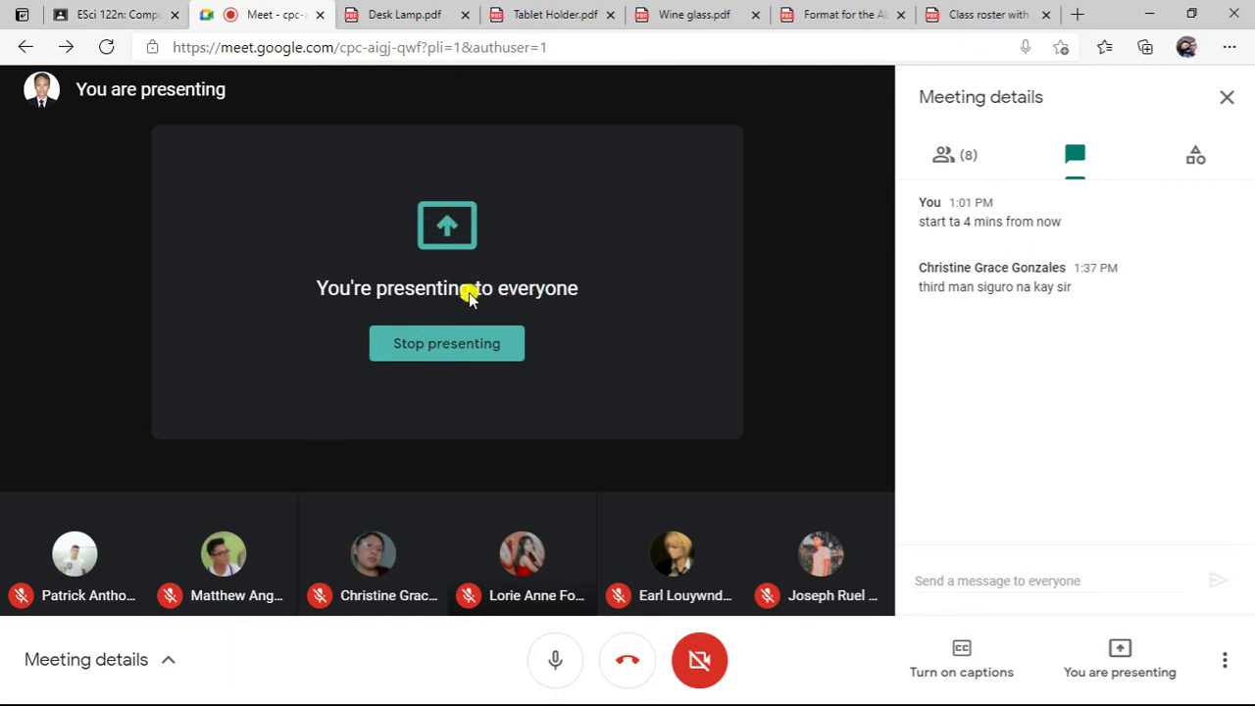
- Open the Practical Assessment 2 PDF from the classwork of the ESci 122n: Computer-Aided Drafting class
left_click(118, 18)
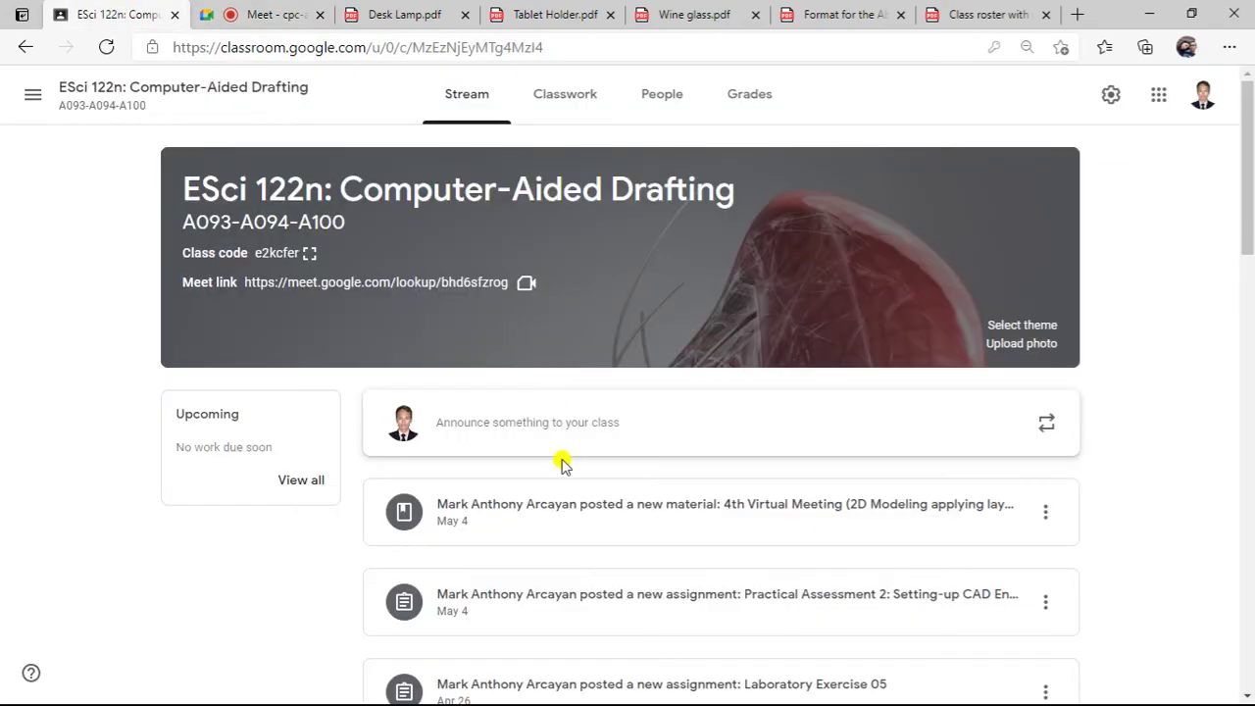
scroll(554, 411, "down", 1)
scroll(552, 395, "up", 1)
left_click(559, 98)
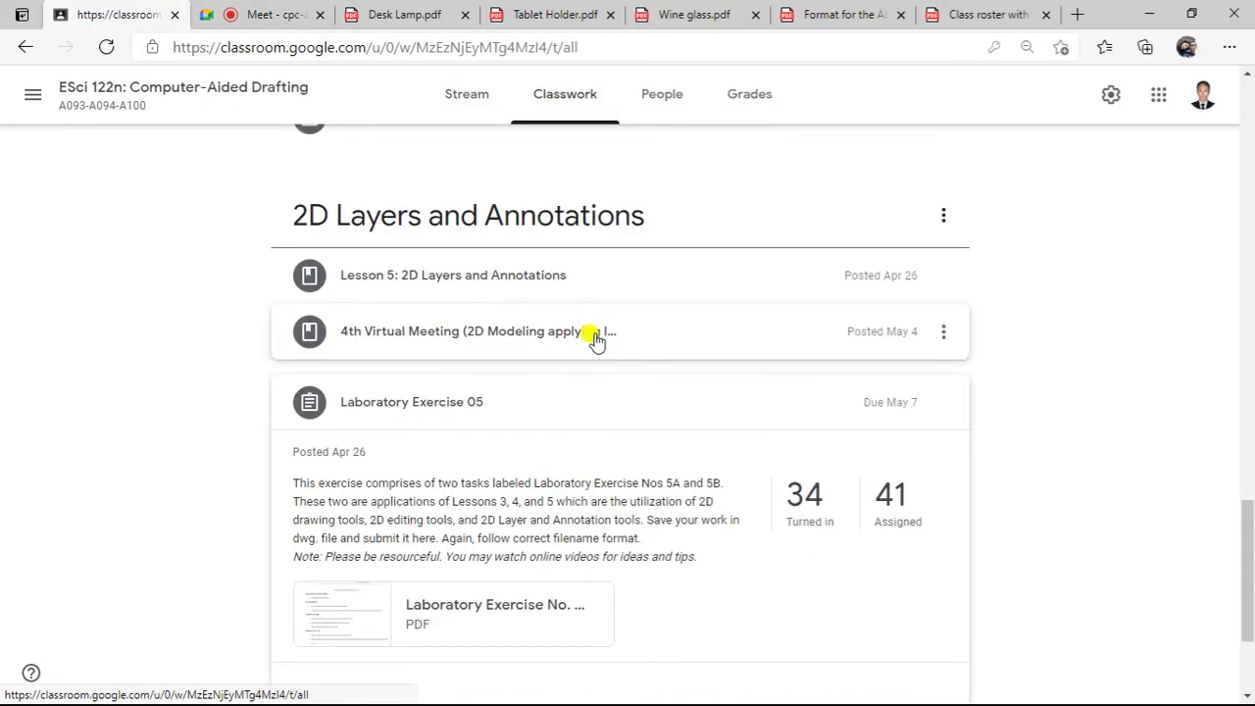
scroll(621, 407, "down", 2)
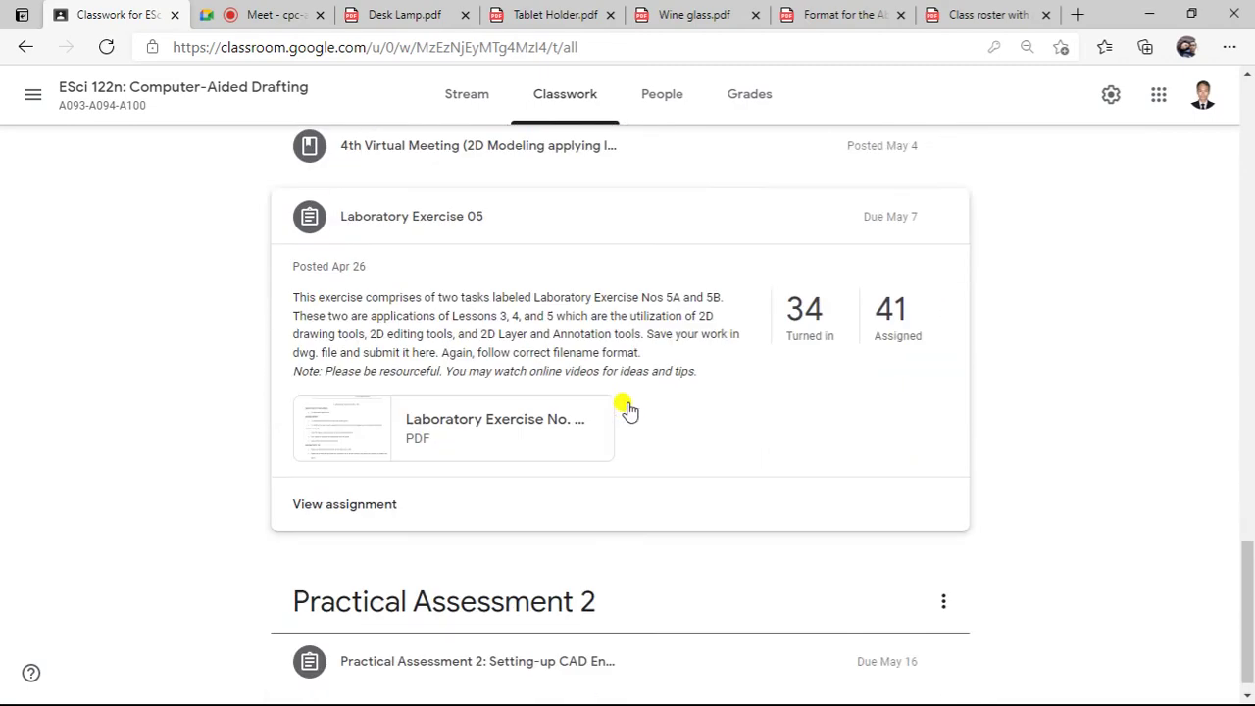
left_click(594, 644)
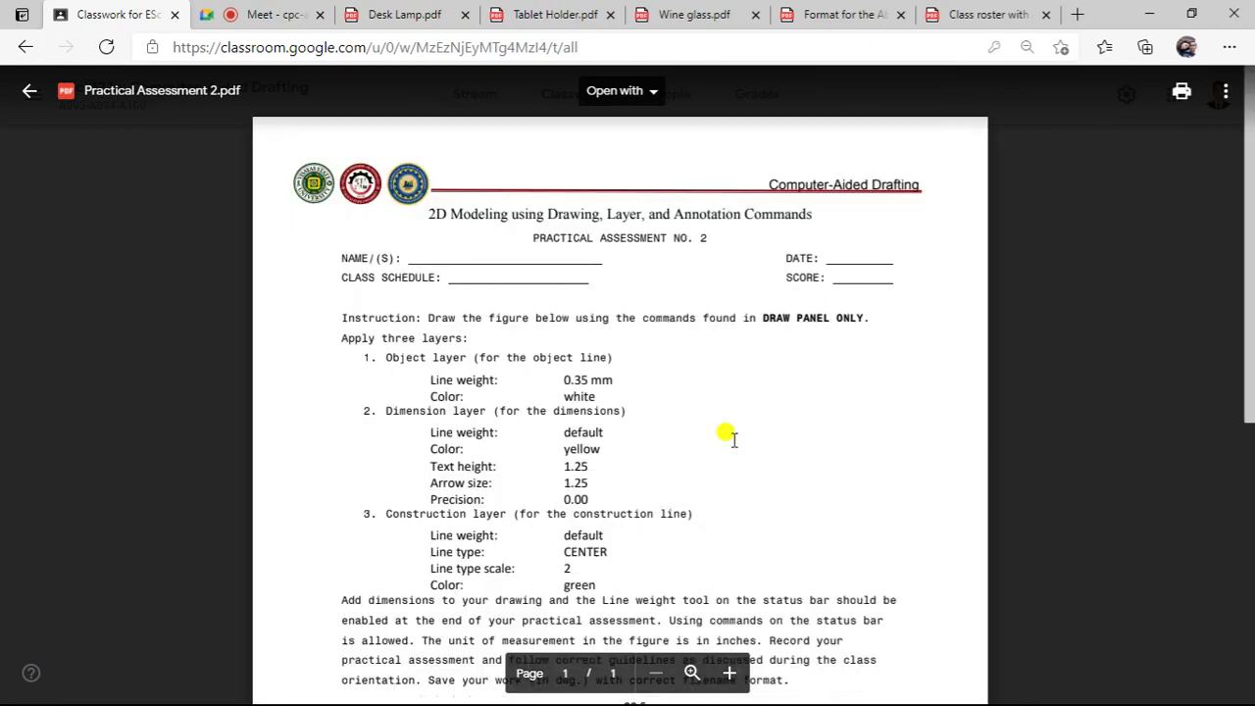
- Examine the assessment's layer requirements, drawing instructions, dimensioned figure and grading criteria
scroll(655, 443, "down", 4)
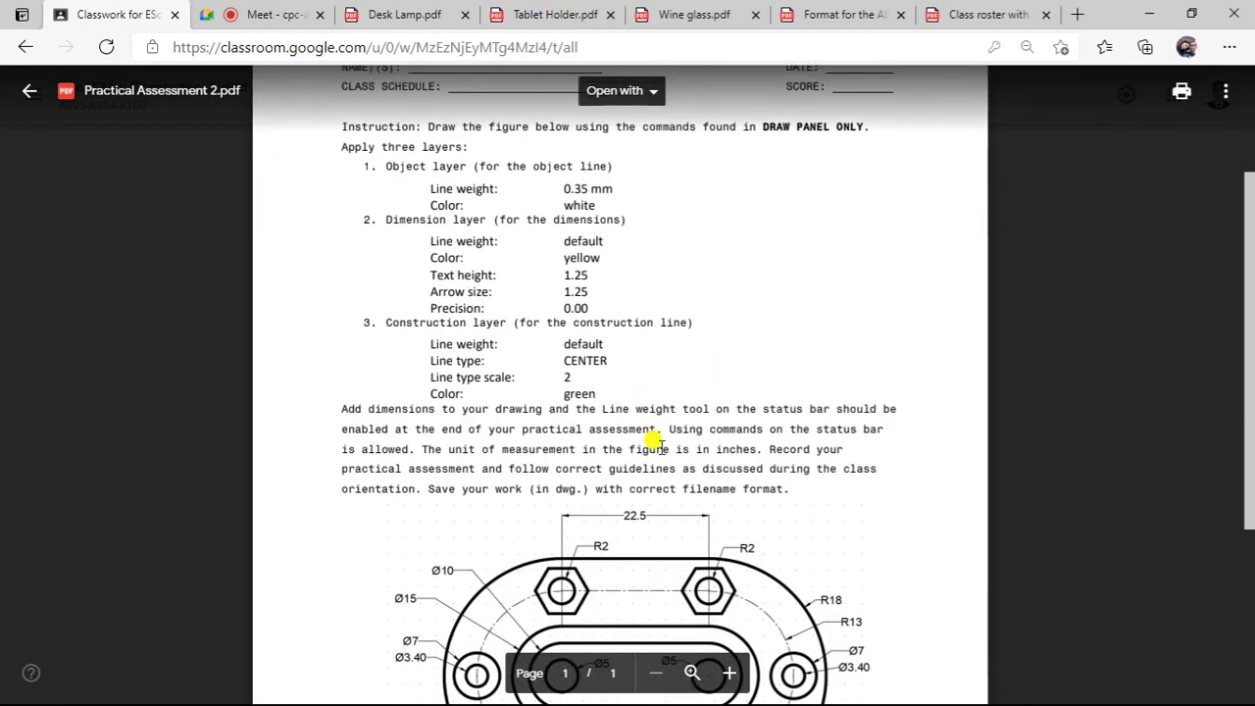
scroll(659, 444, "down", 1)
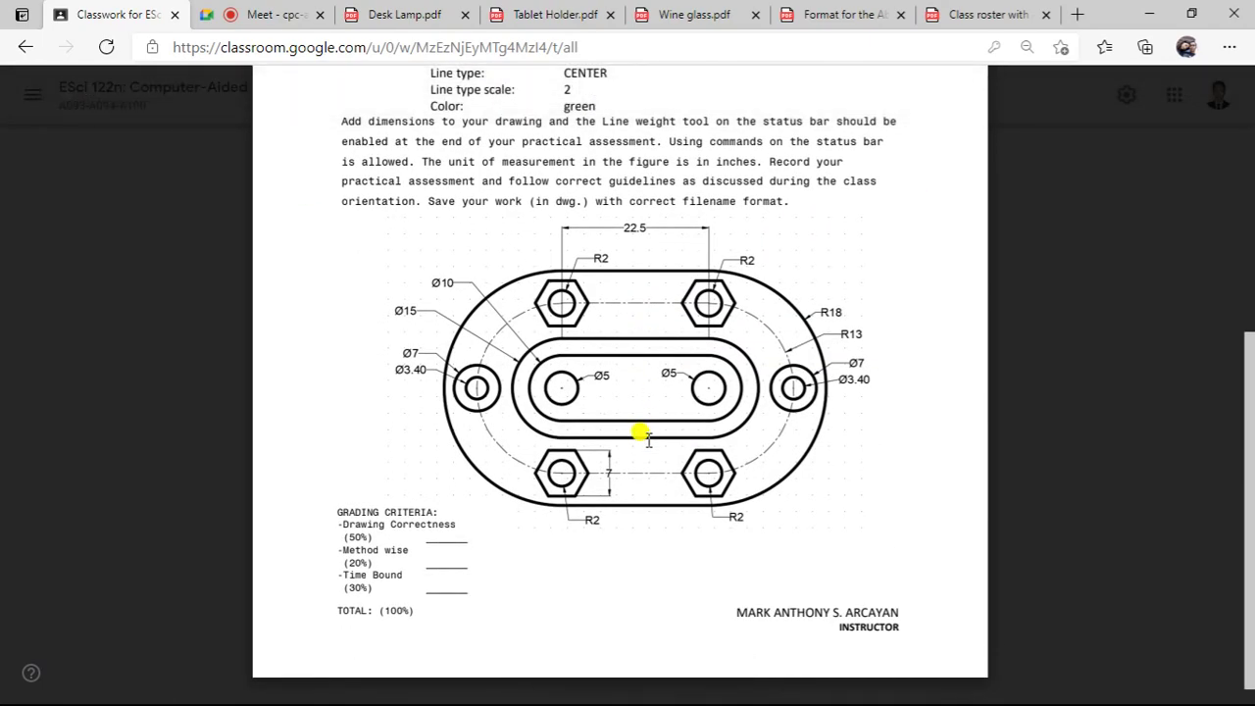
scroll(691, 406, "up", 4)
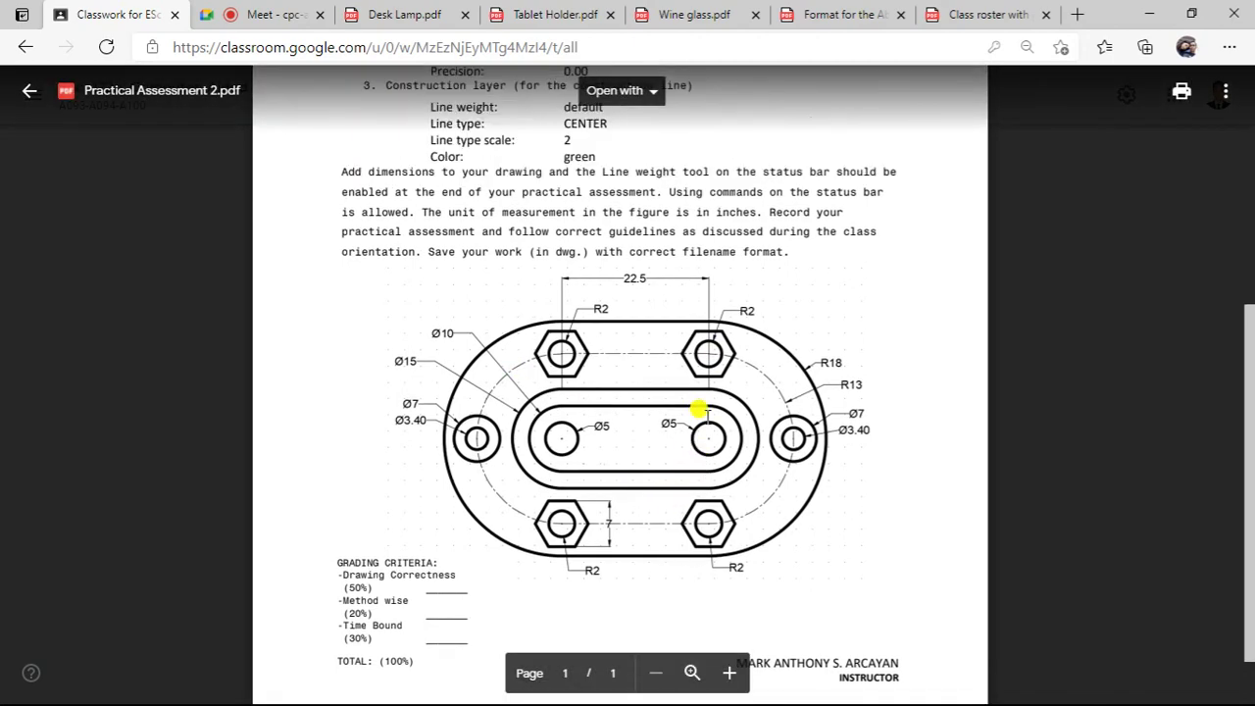
scroll(698, 412, "down", 3)
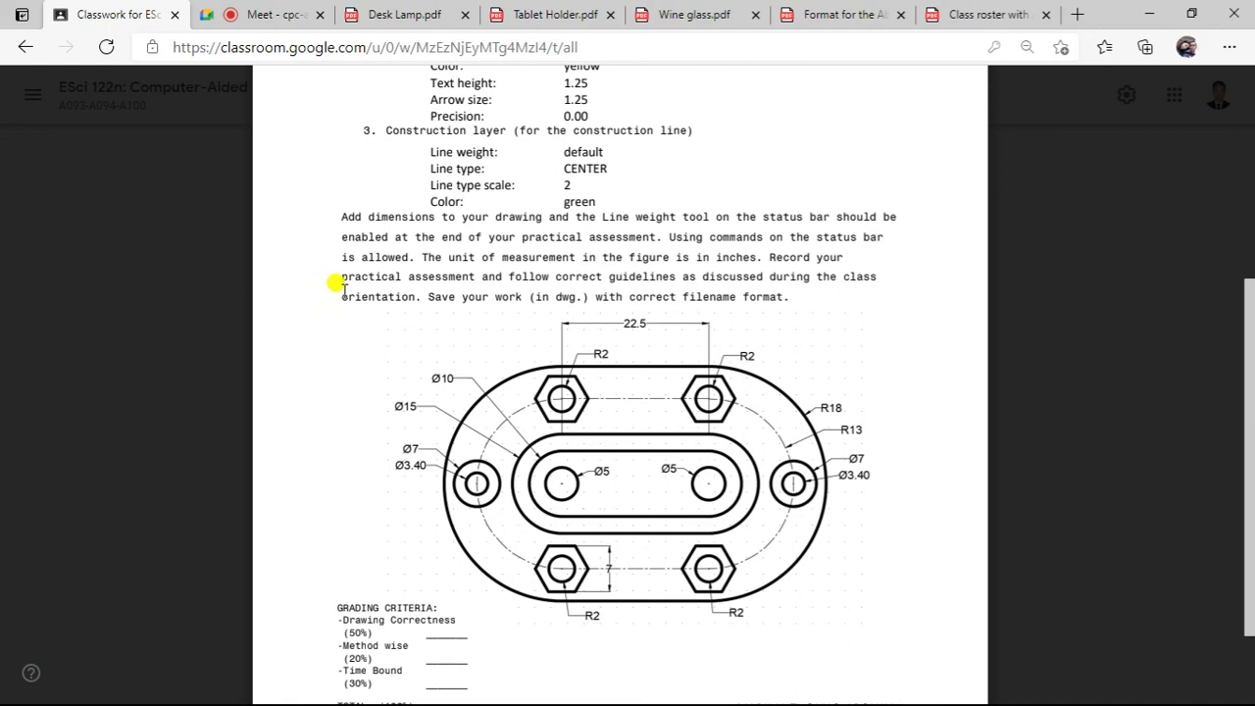
scroll(555, 421, "down", 2)
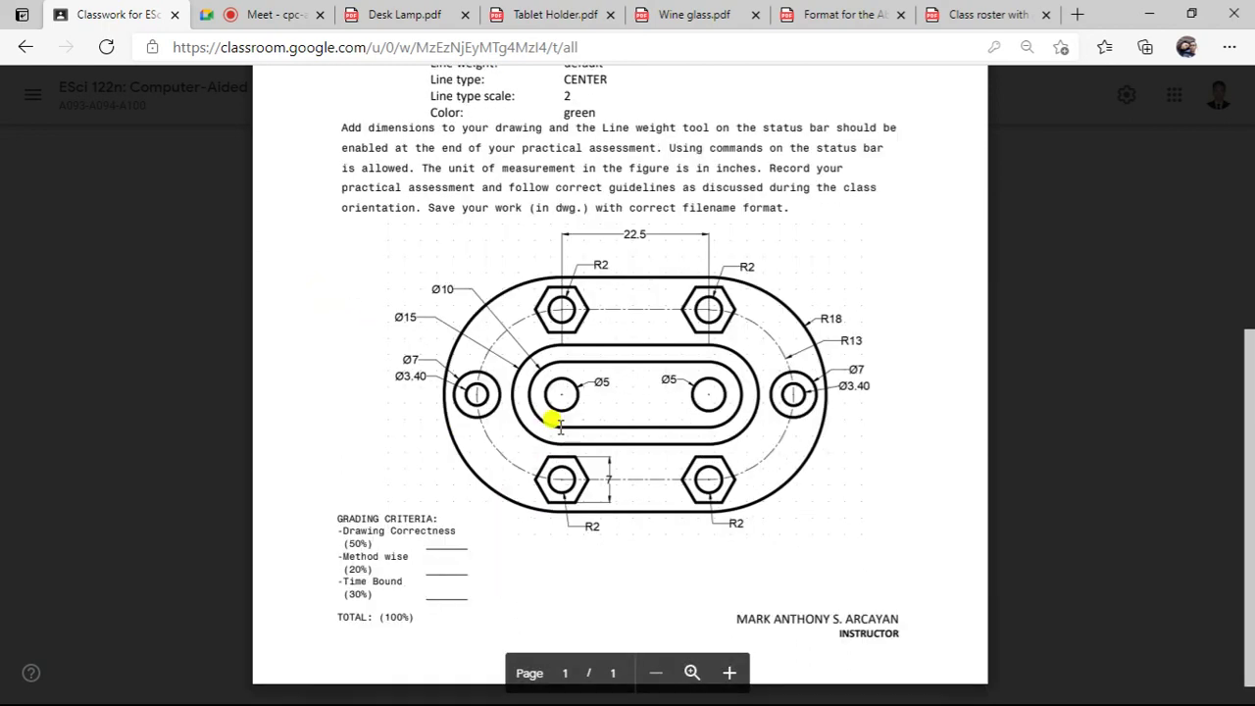
scroll(642, 416, "up", 3)
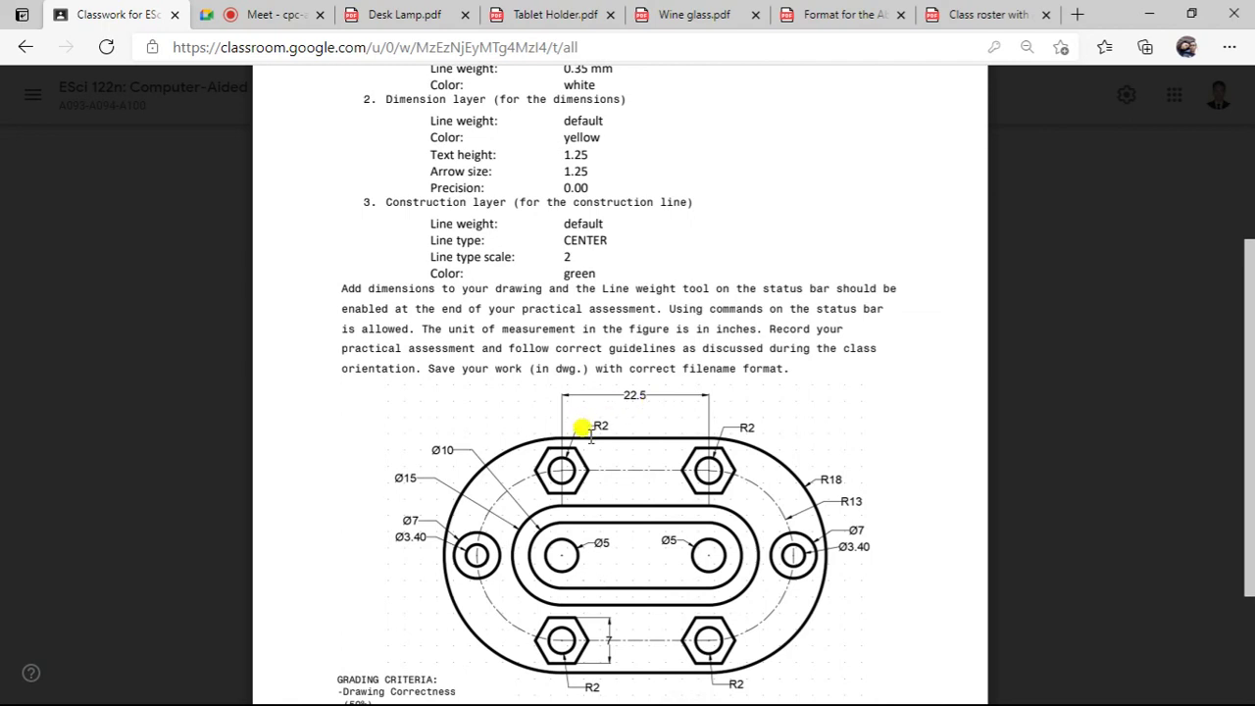
scroll(591, 436, "down", 1)
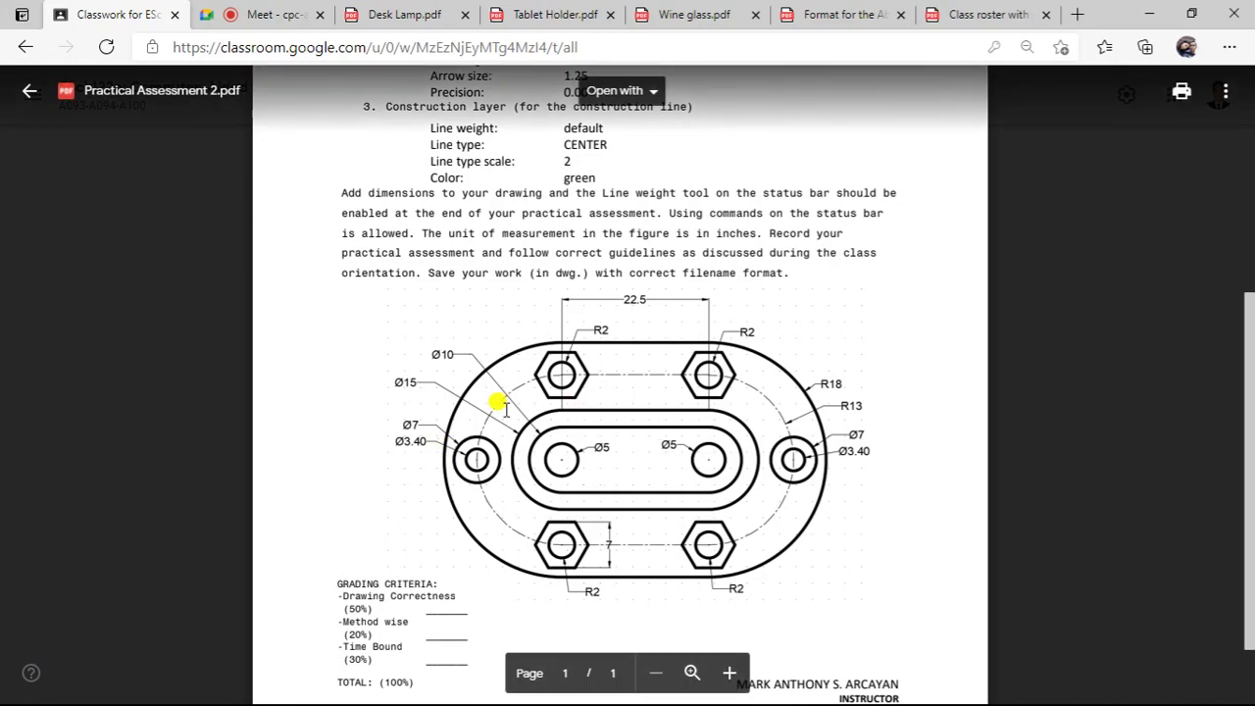
scroll(485, 397, "up", 2)
scroll(475, 395, "down", 2)
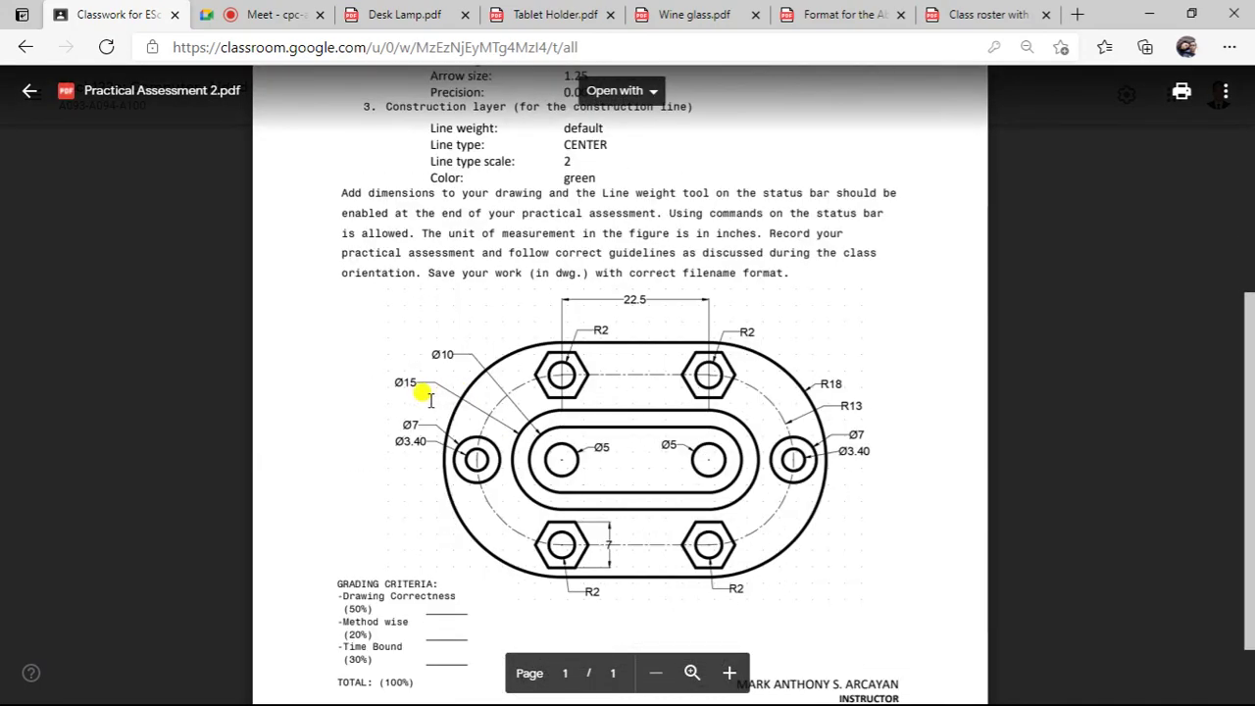
scroll(386, 359, "up", 4)
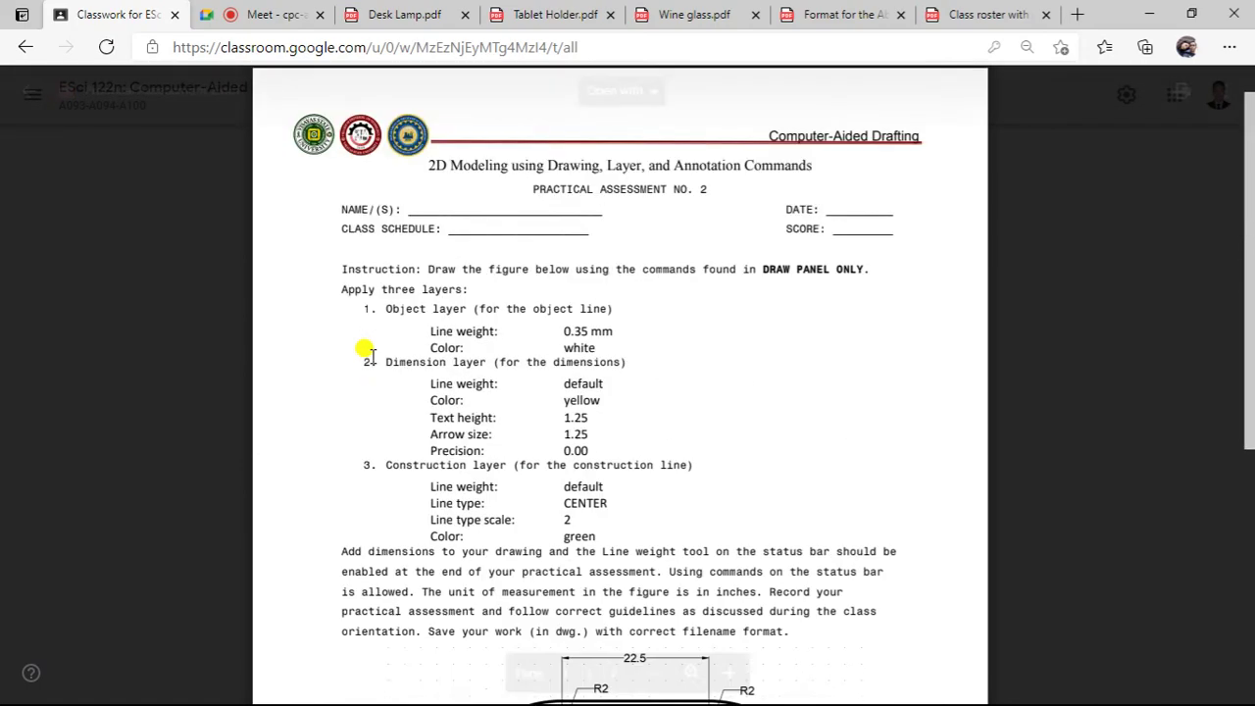
scroll(368, 358, "down", 4)
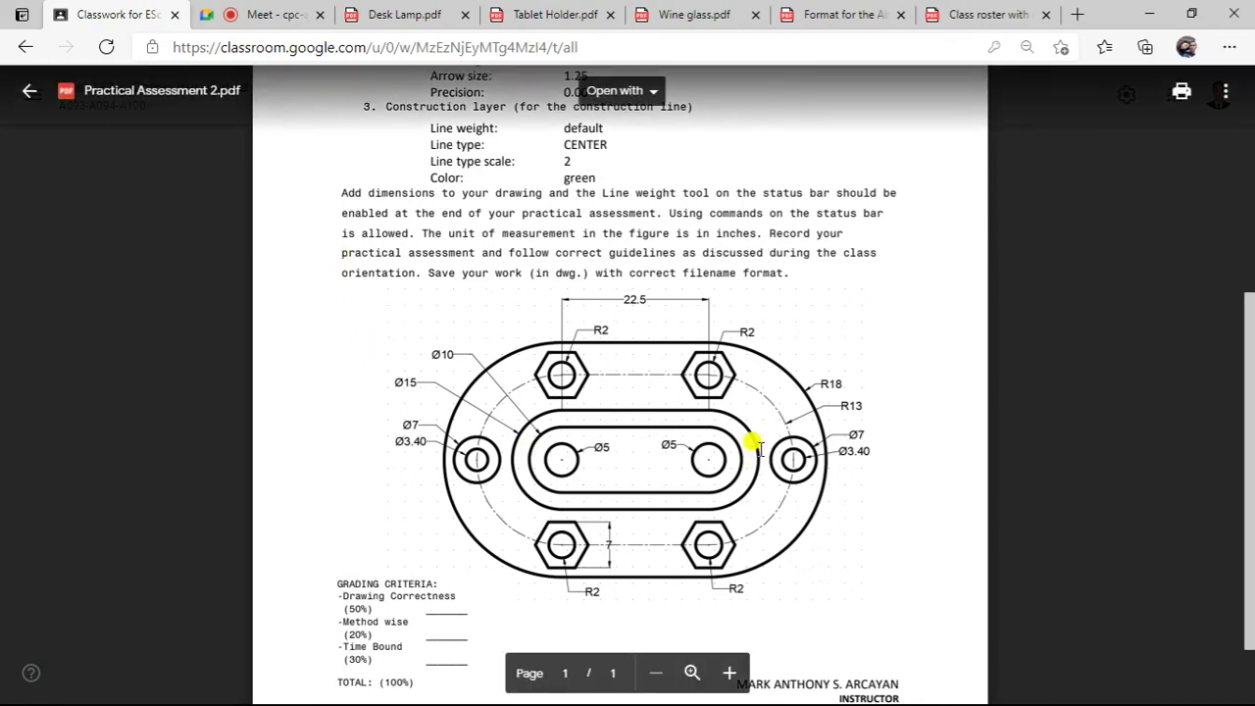
scroll(755, 441, "down", 1)
scroll(676, 402, "up", 1)
scroll(337, 313, "up", 1)
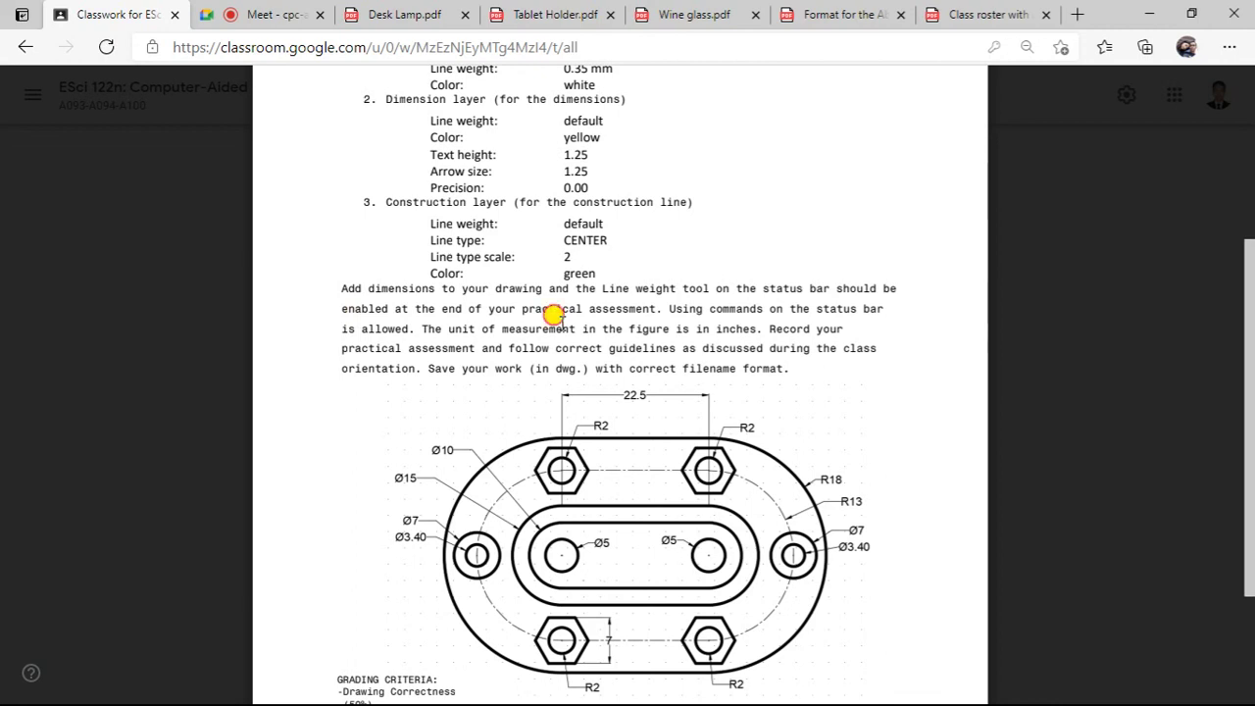
double_click(554, 323)
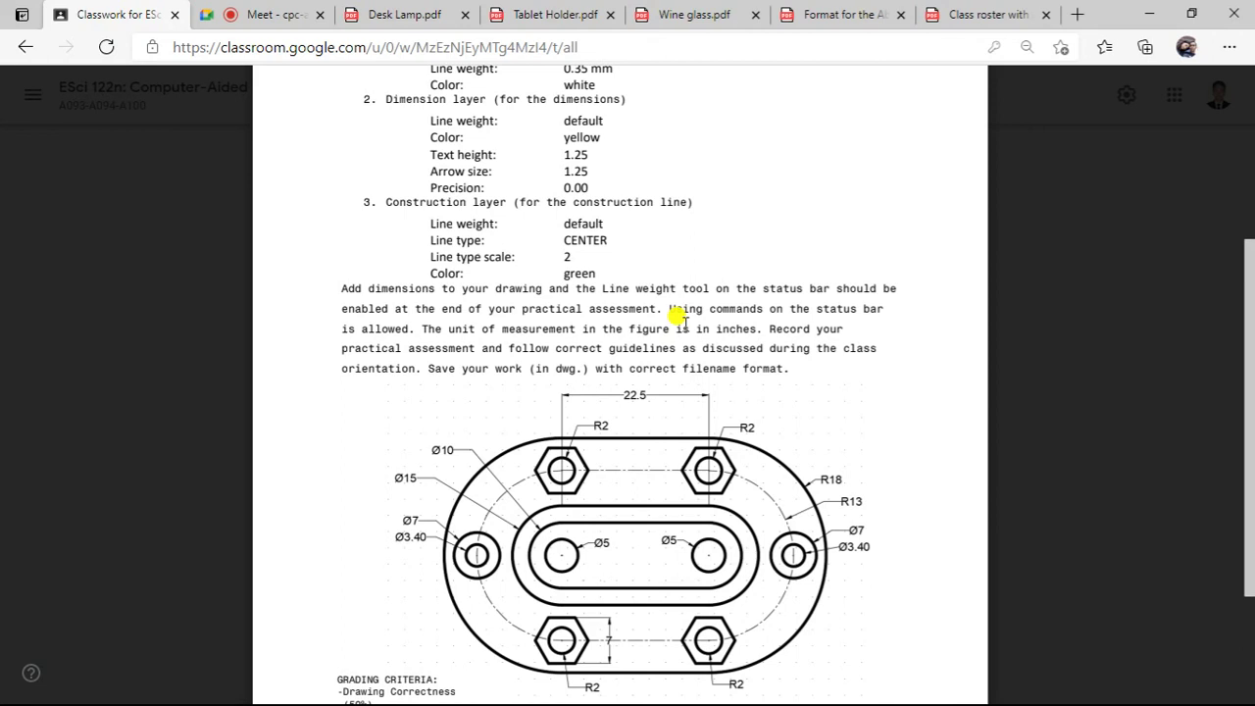
scroll(650, 335, "down", 2)
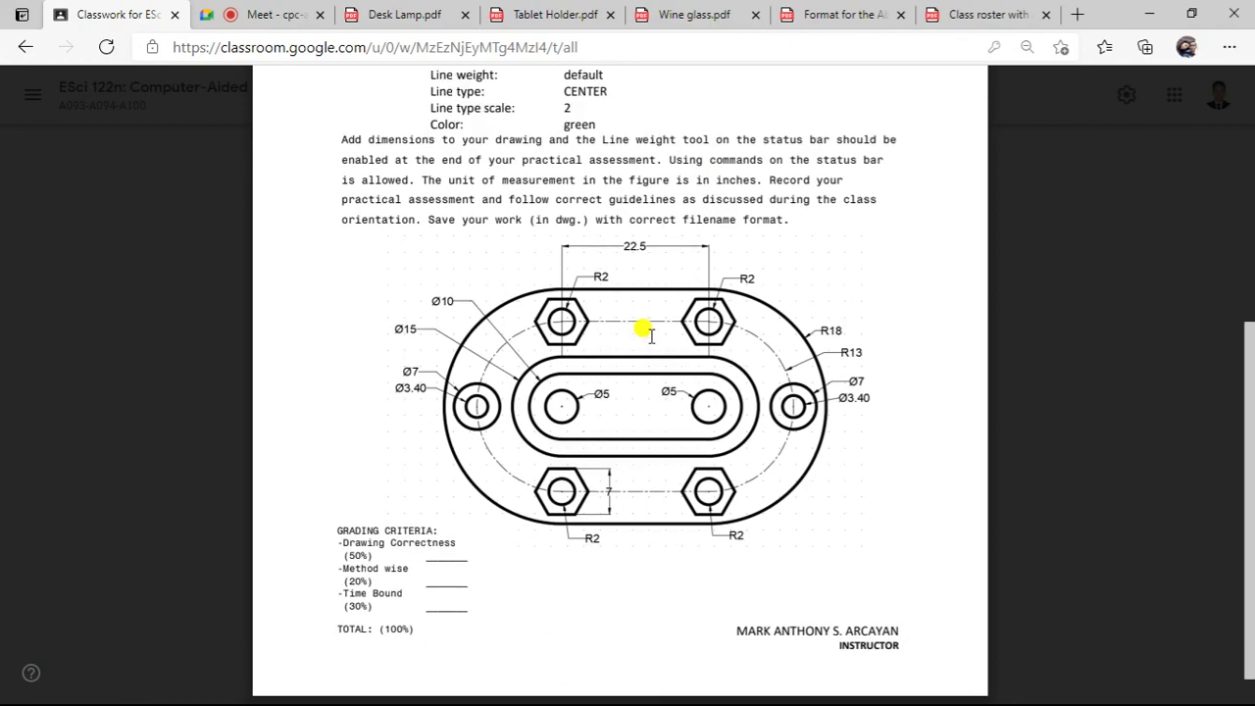
scroll(650, 335, "up", 3)
scroll(638, 314, "down", 2)
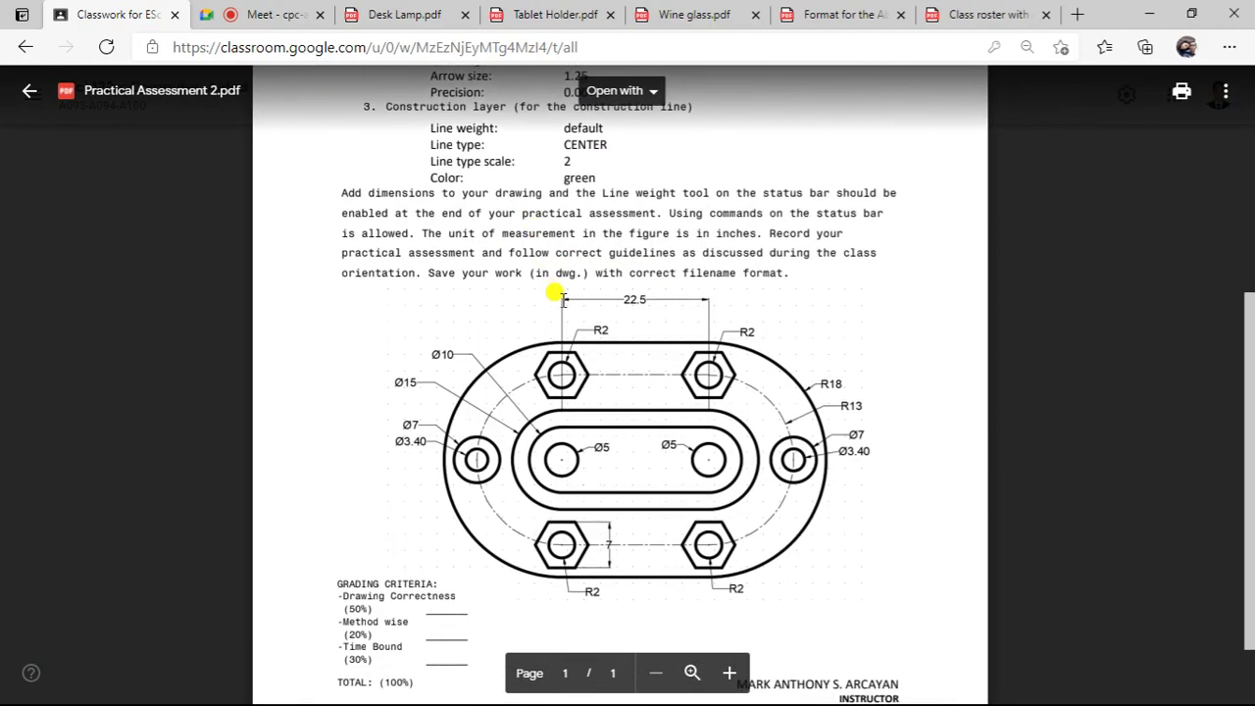
- Return to the Google Meet call to check on the participants
left_click(275, 15)
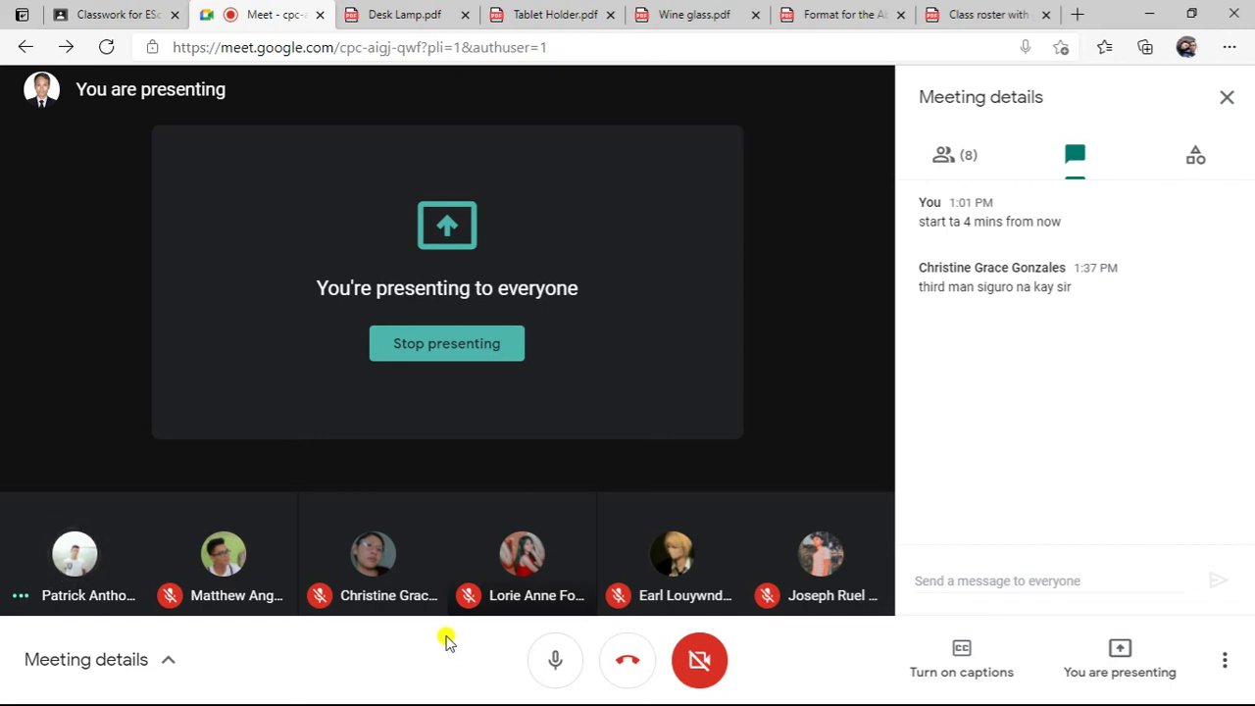
mouse_move(647, 565)
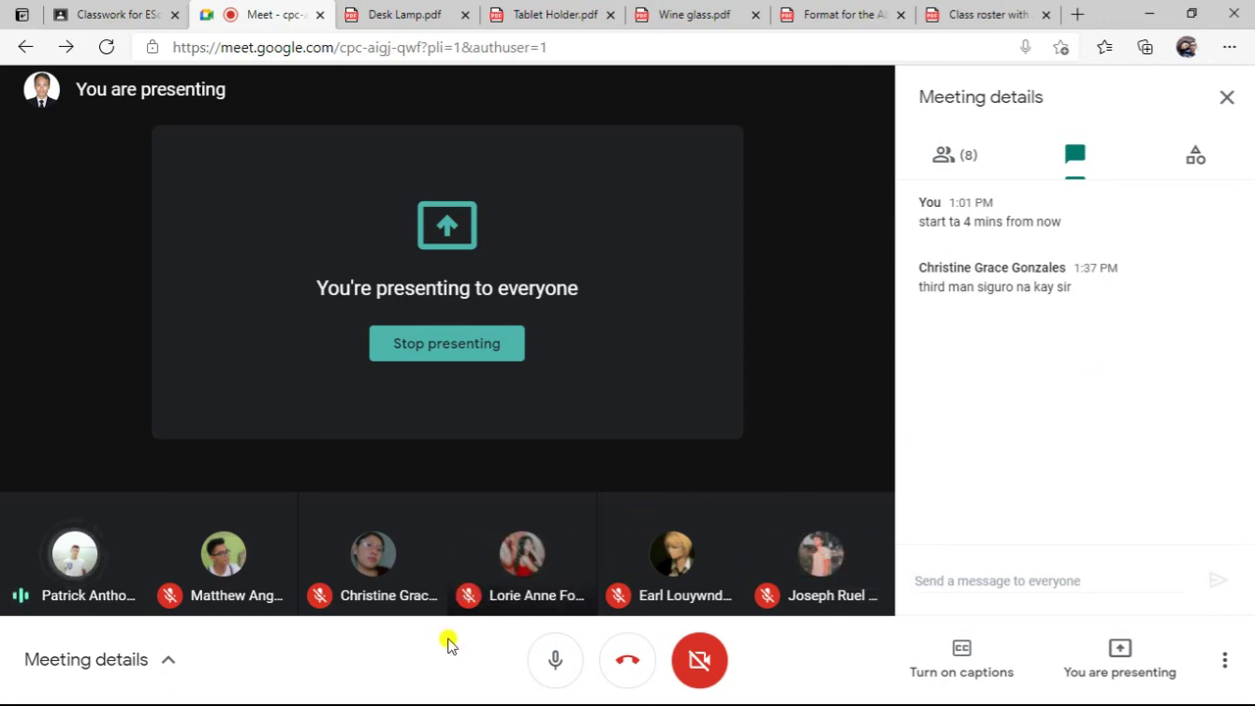
key("alt")
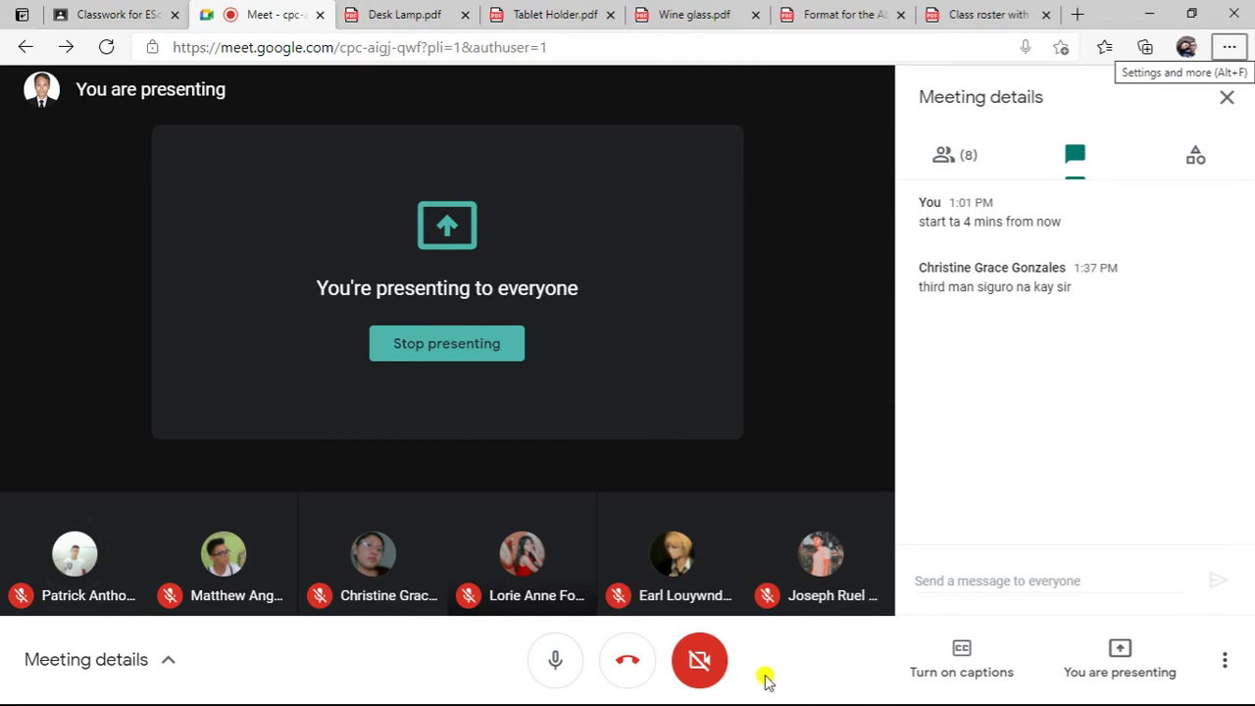
- Switch to AutoCAD with the "Drawing for 5th online meeting" drawing and maximize its window
key("super")
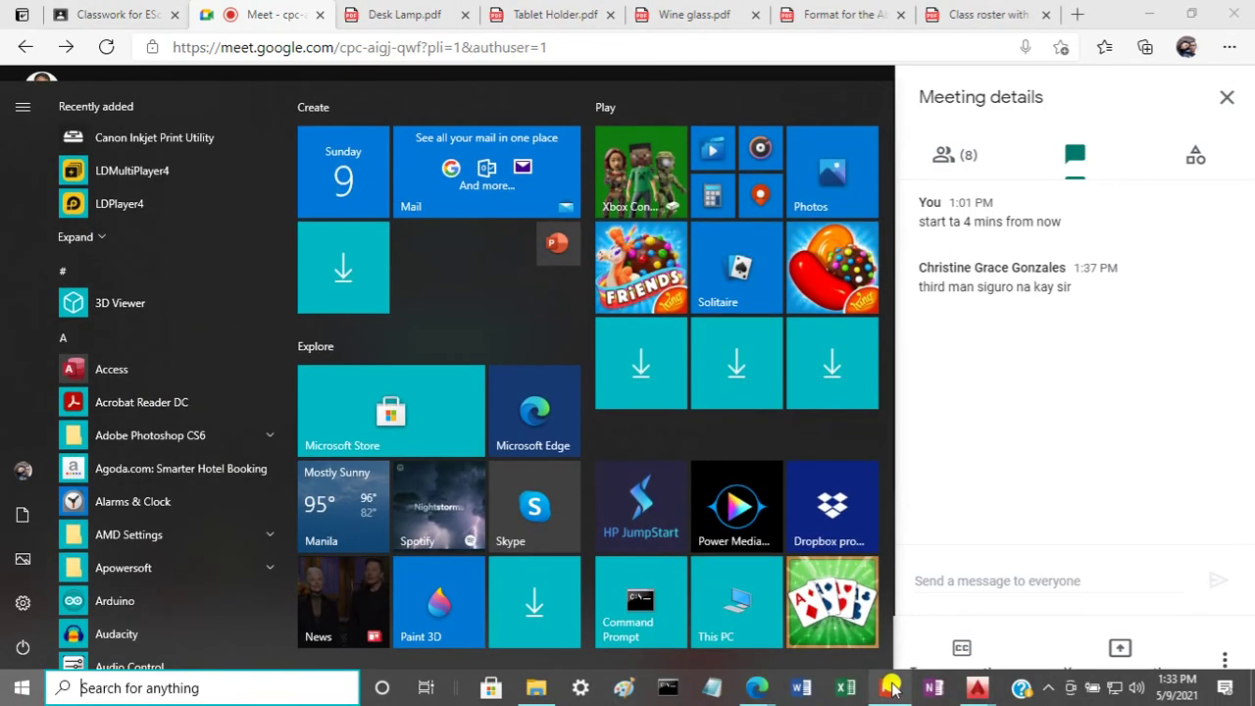
mouse_move(975, 689)
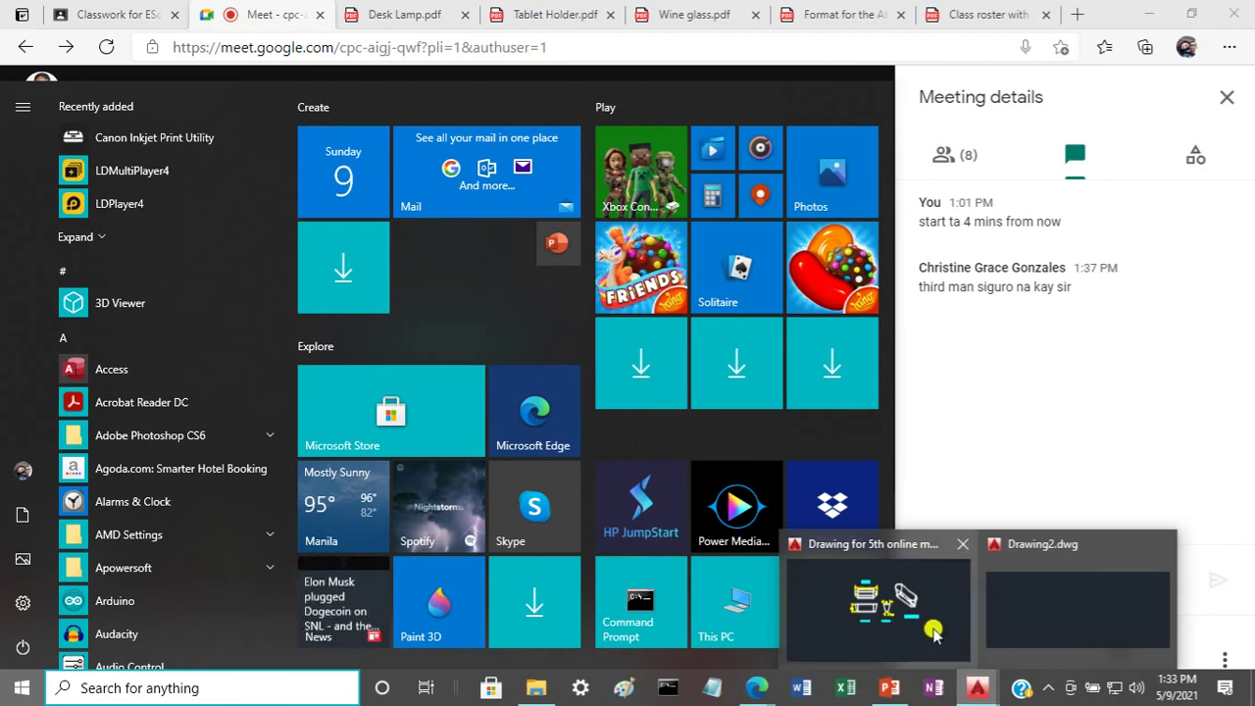
left_click(882, 642)
left_click(813, 384)
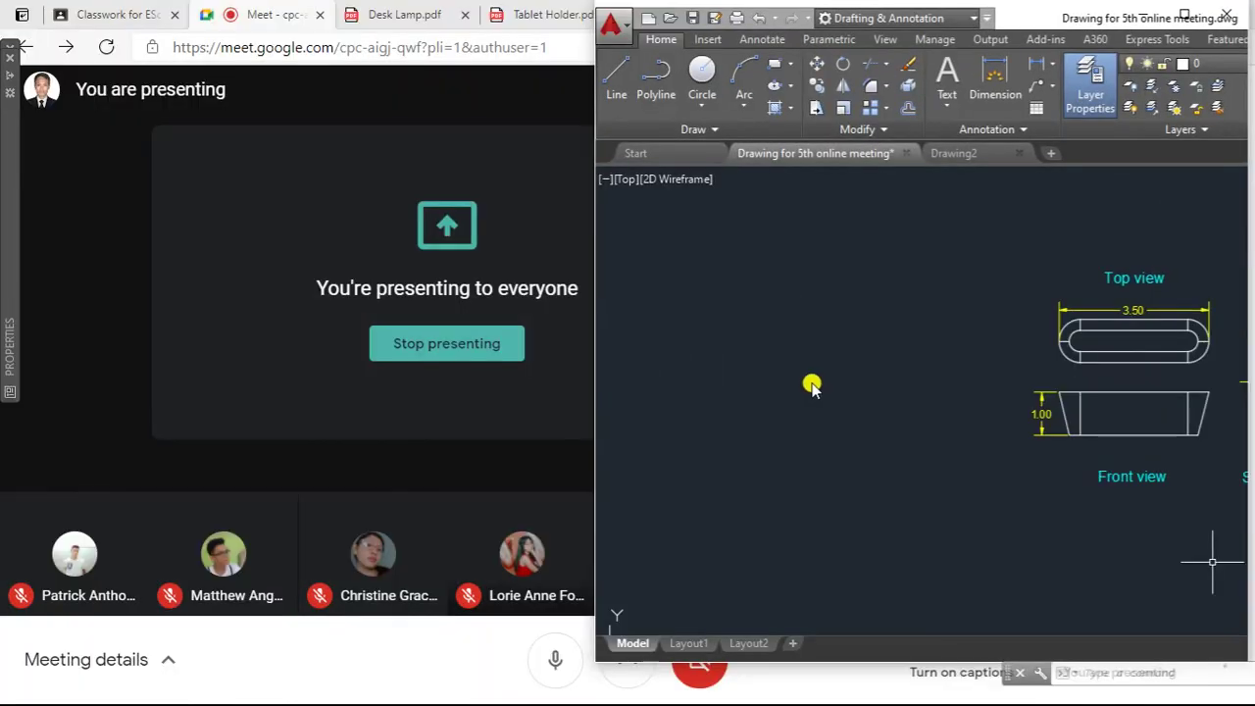
left_click(1013, 15)
double_click(1012, 15)
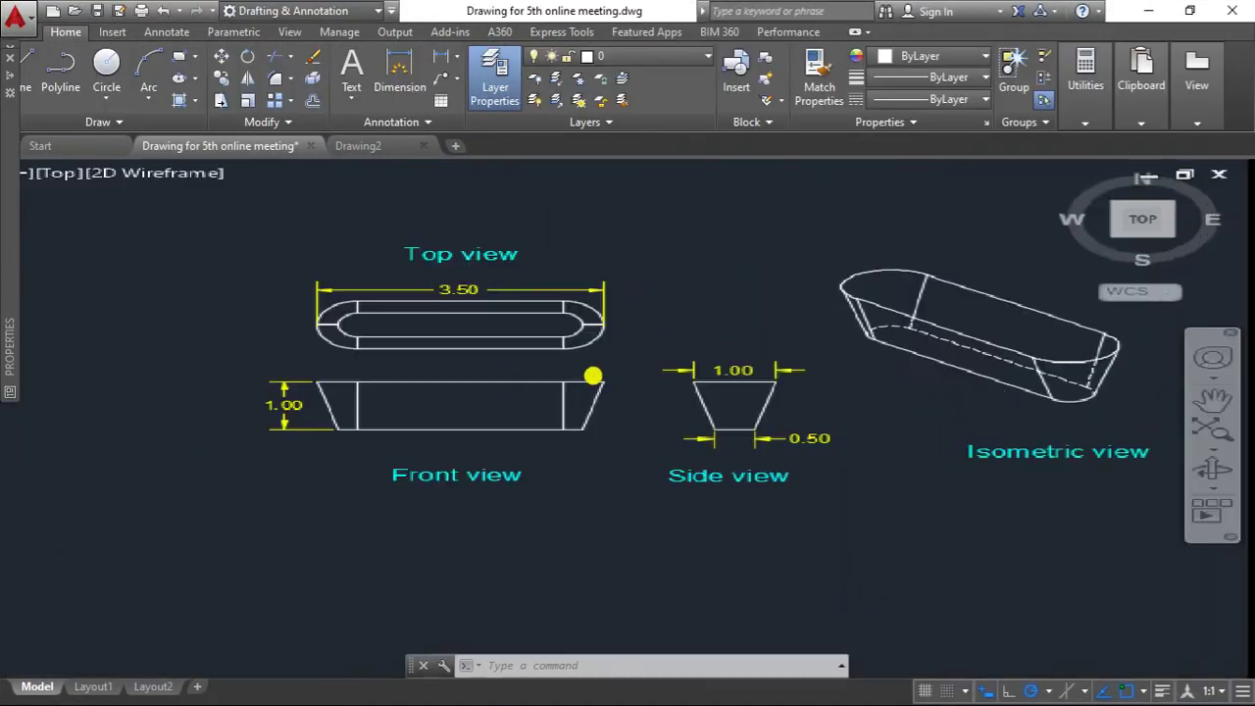
scroll(642, 289, "down", 2)
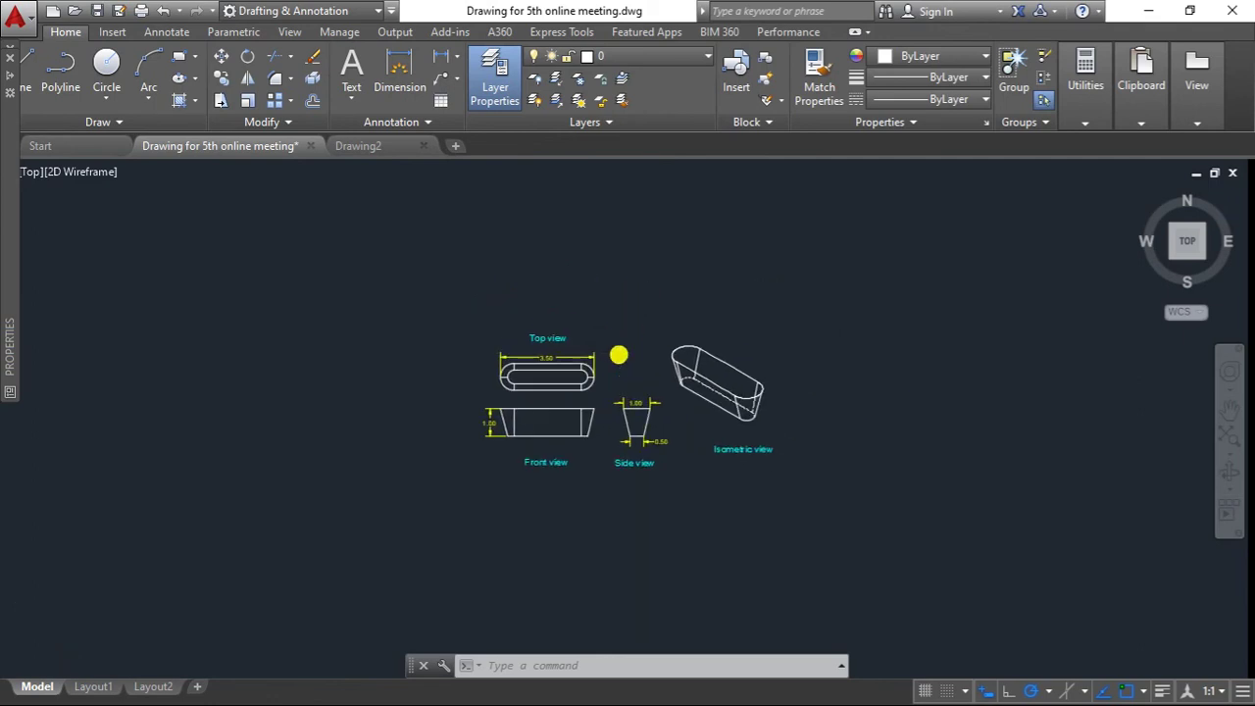
scroll(611, 385, "up", 4)
scroll(611, 372, "down", 2)
scroll(596, 353, "up", 2)
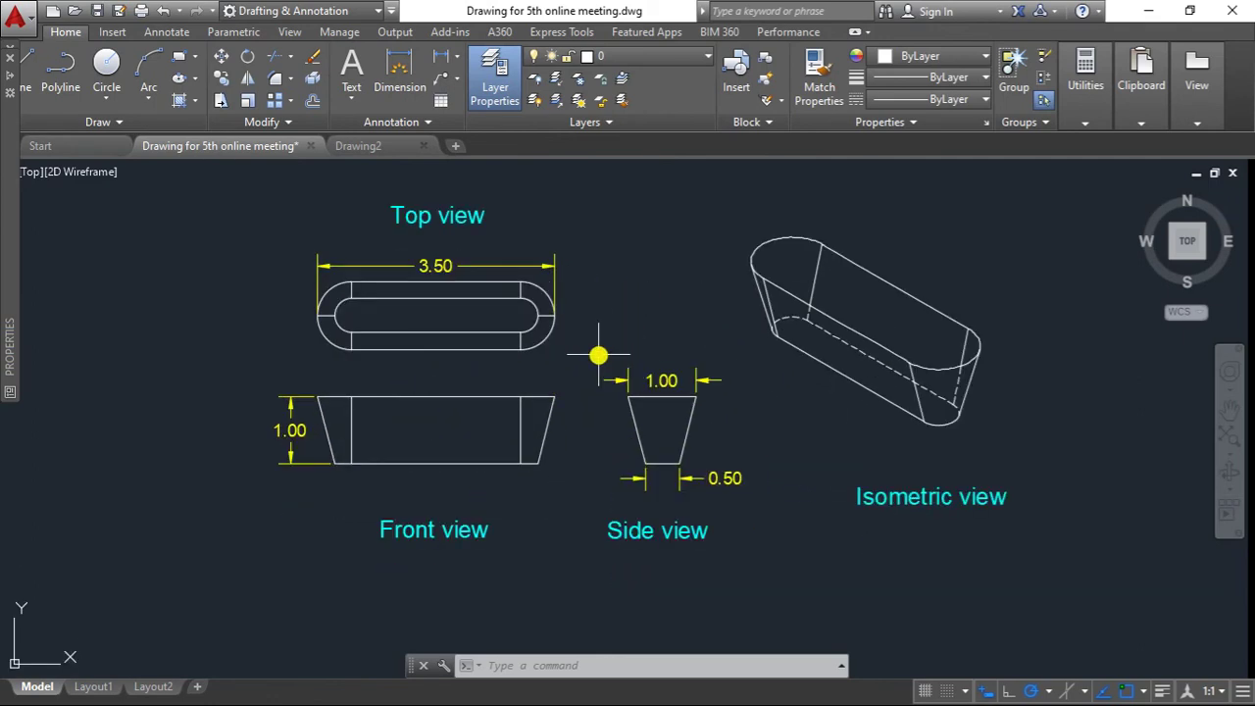
left_click(106, 123)
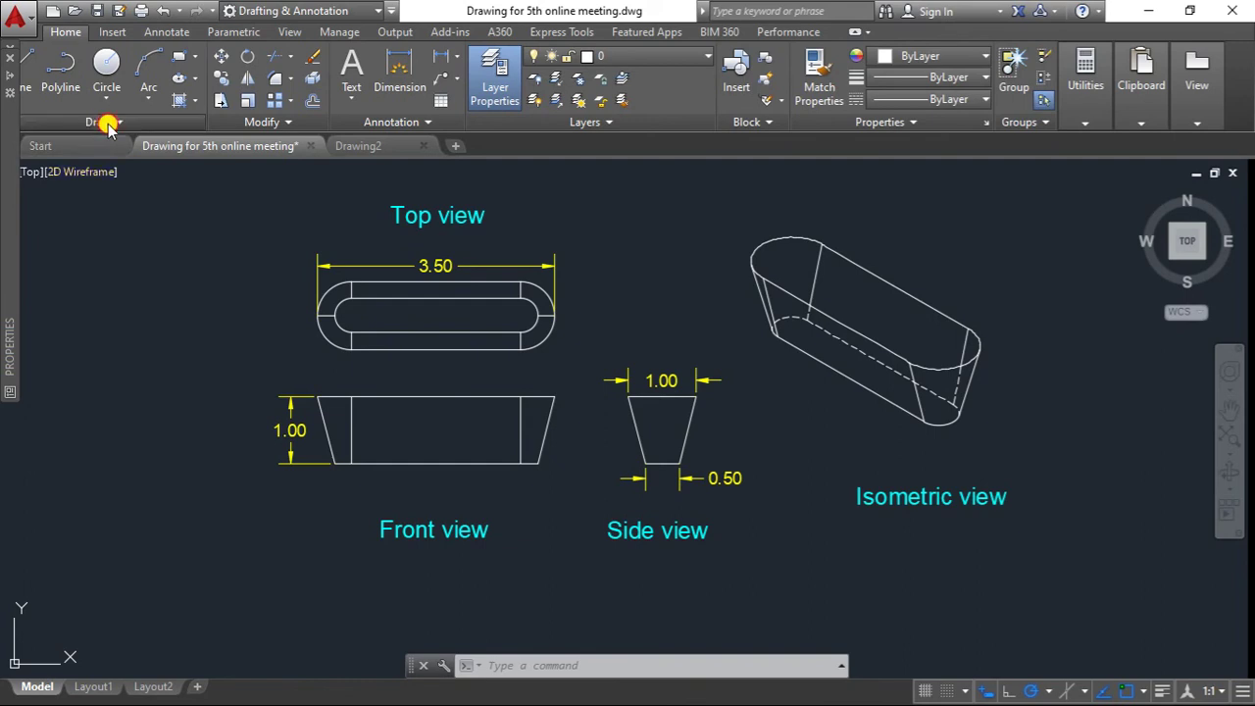
left_click(157, 274)
key("Escape")
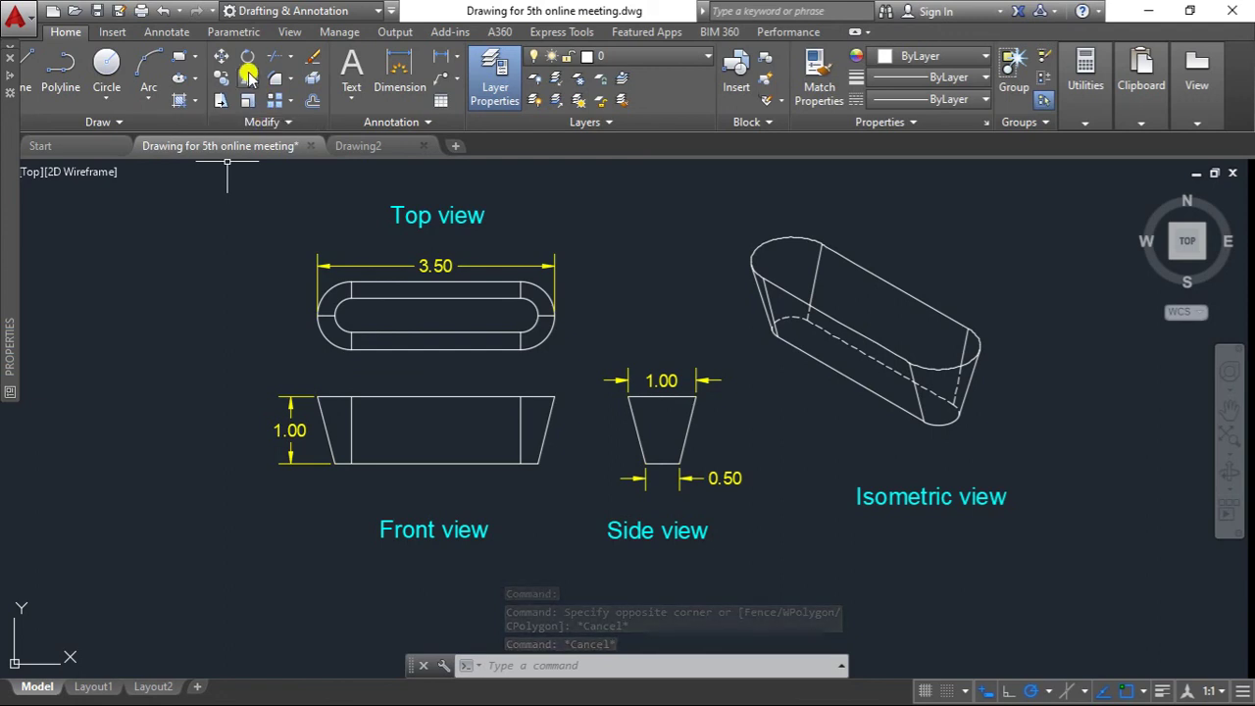
left_click(279, 123)
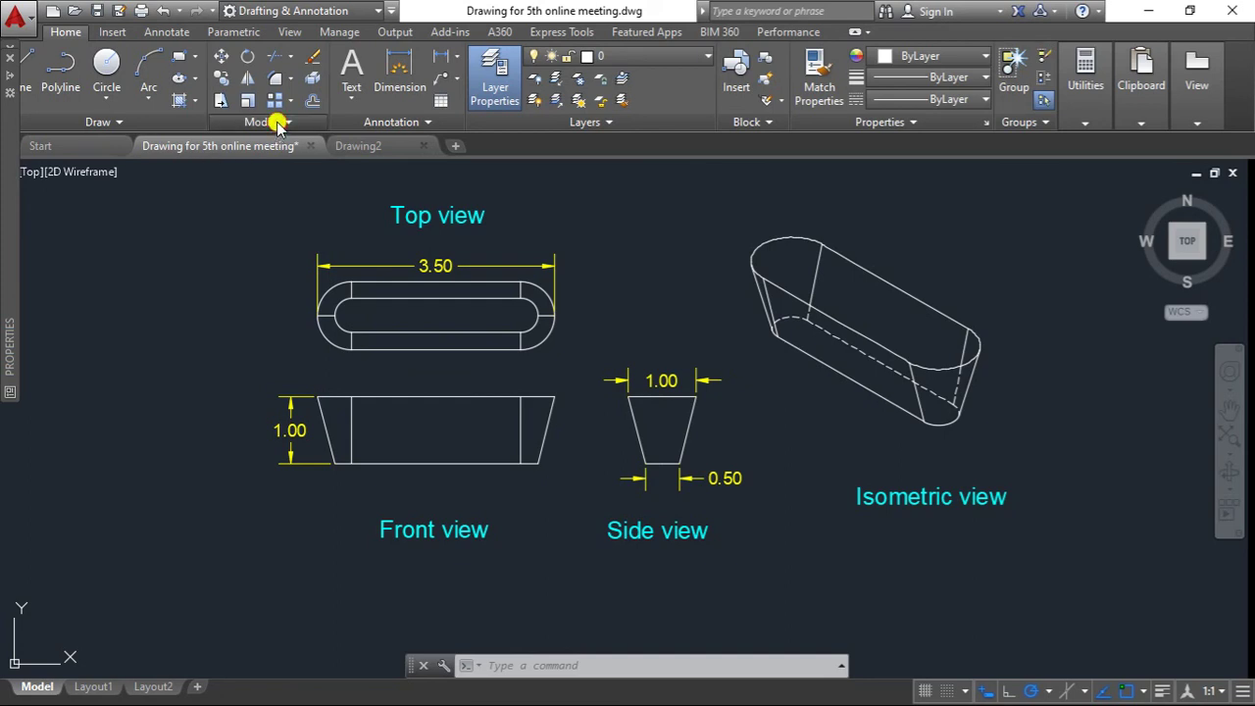
left_click(192, 257)
key("Escape")
key("Escape")
mouse_move(202, 258)
left_mouse_down()
mouse_move(171, 269)
mouse_move(258, 255)
mouse_move(267, 266)
mouse_move(341, 223)
left_mouse_up()
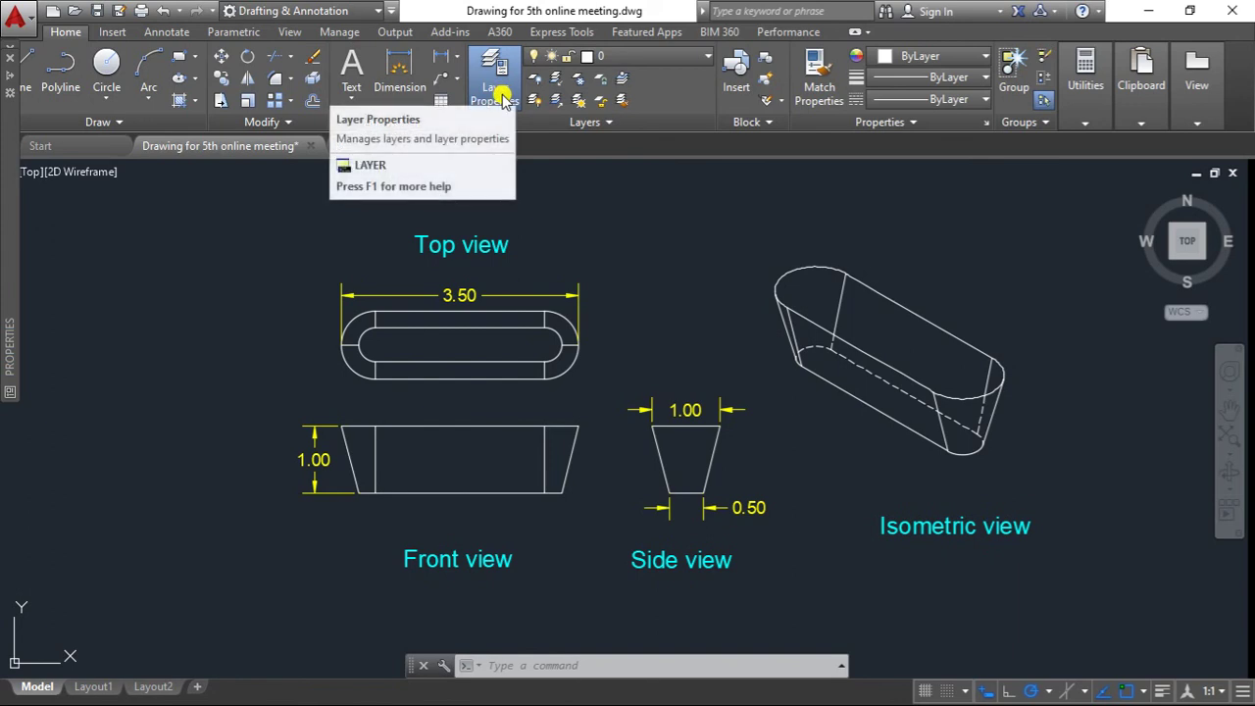
- Open the Layer Properties Manager and select the Defpoints layer
key("Escape")
key("Escape")
key("Escape")
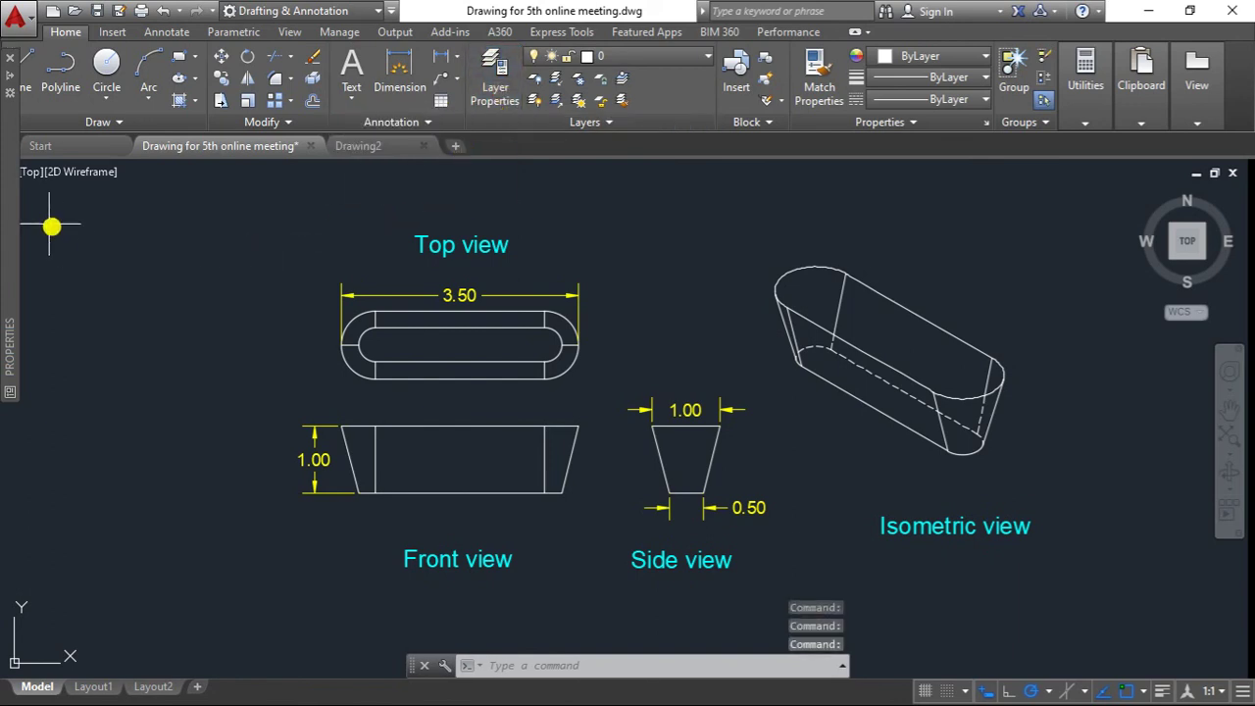
mouse_move(13, 196)
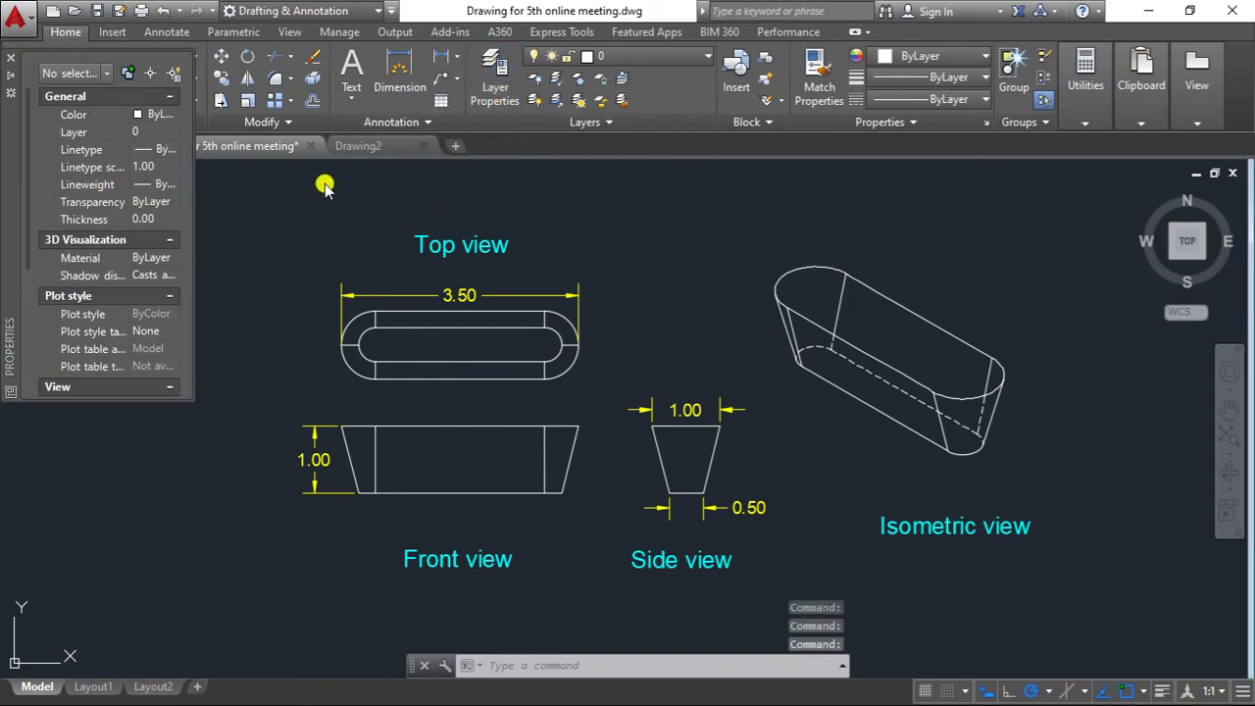
left_click(495, 74)
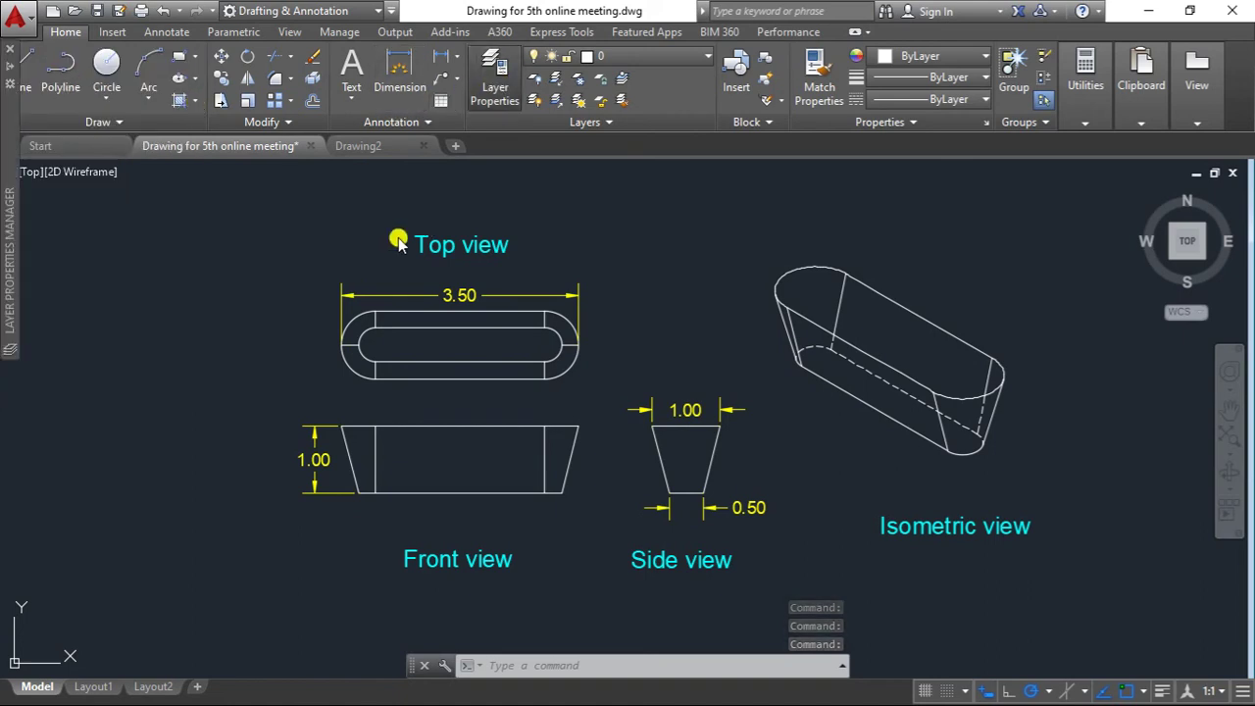
left_click(404, 143)
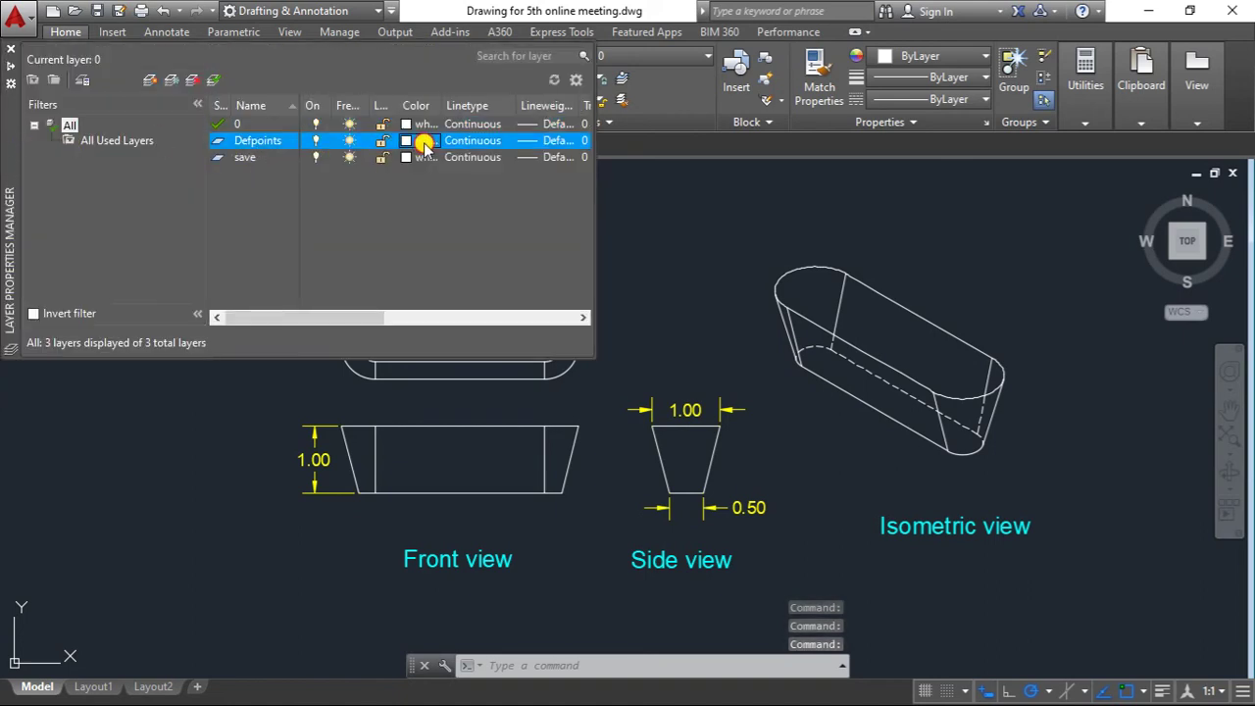
- View the colour options available for the Defpoints layer
left_click(424, 158, "shift")
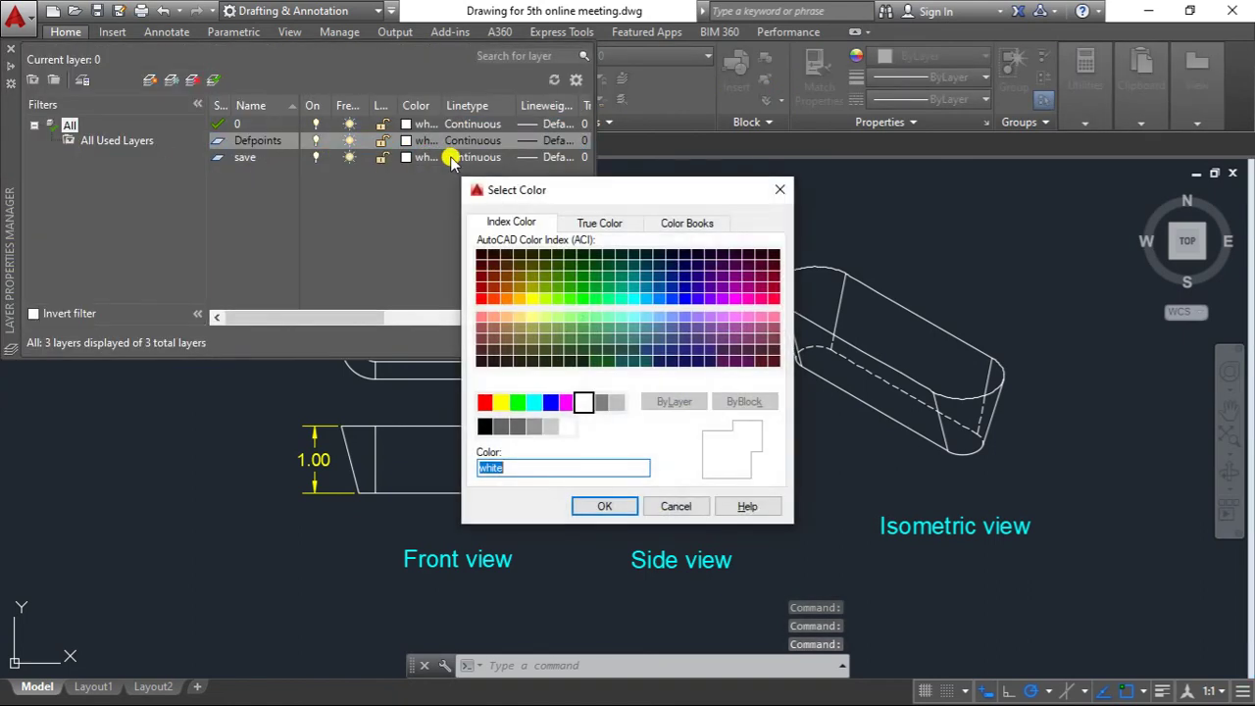
left_click(777, 191)
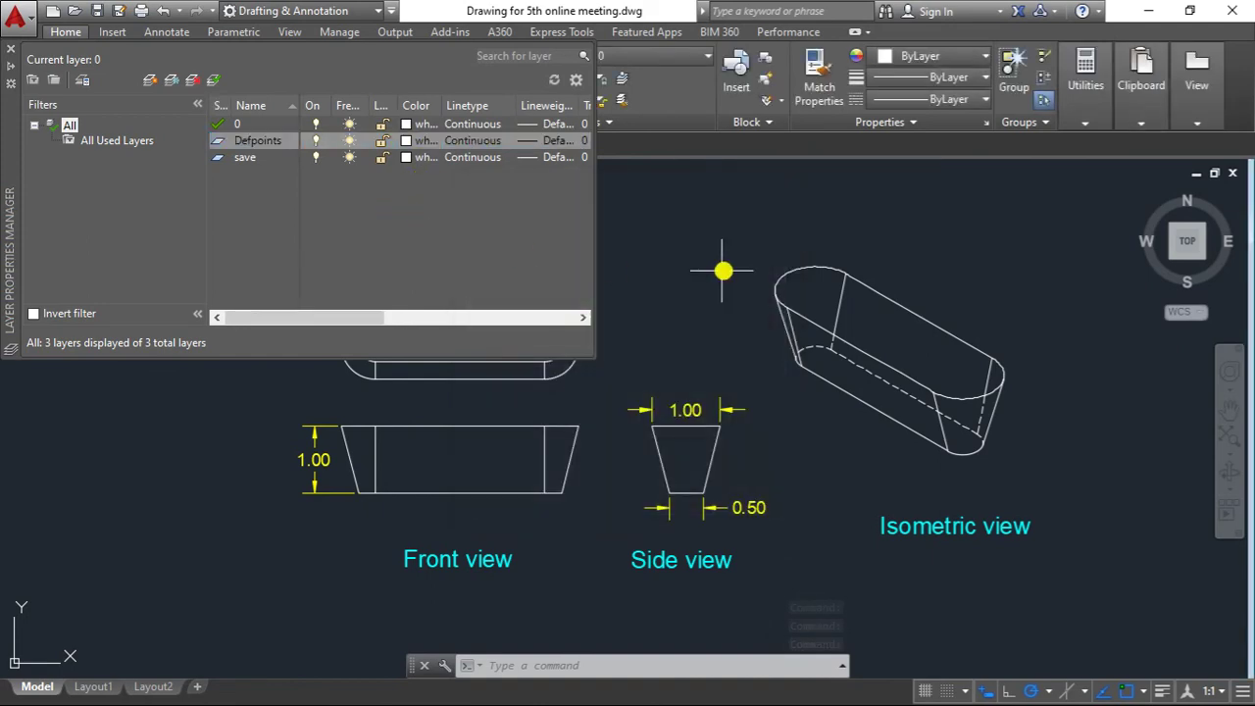
key("Escape")
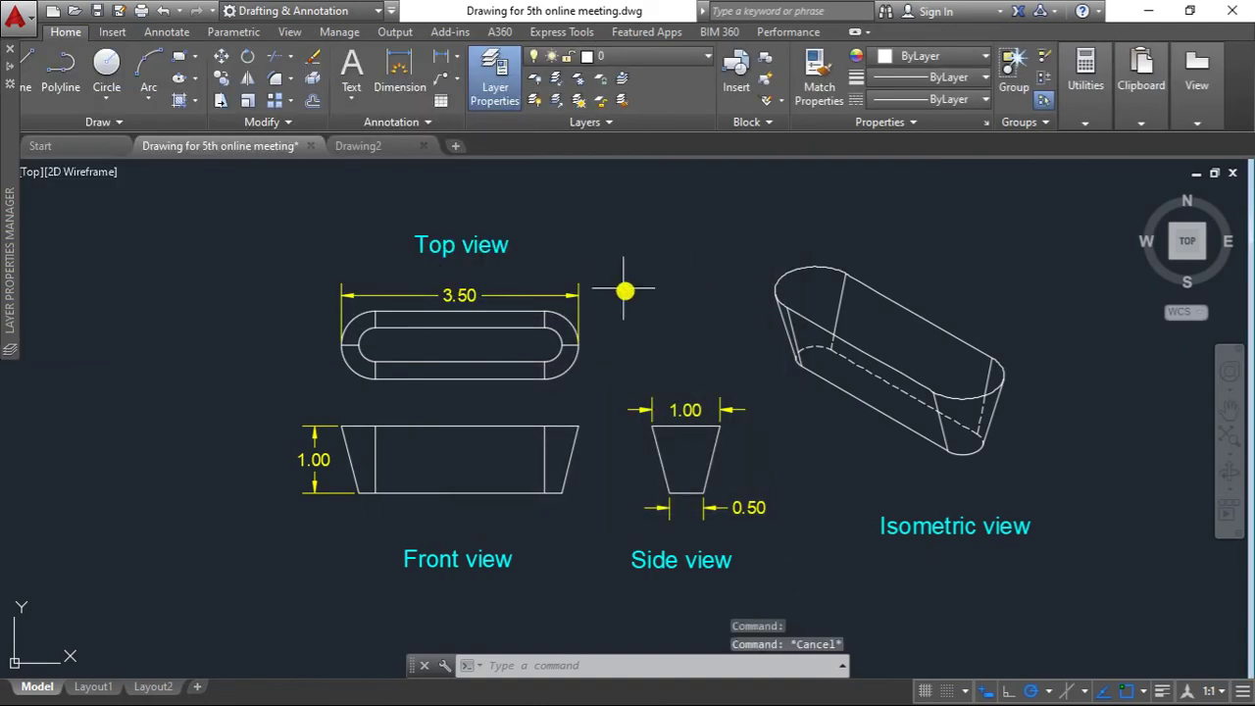
- Switch to the blank Drawing2 drawing
left_click(380, 149)
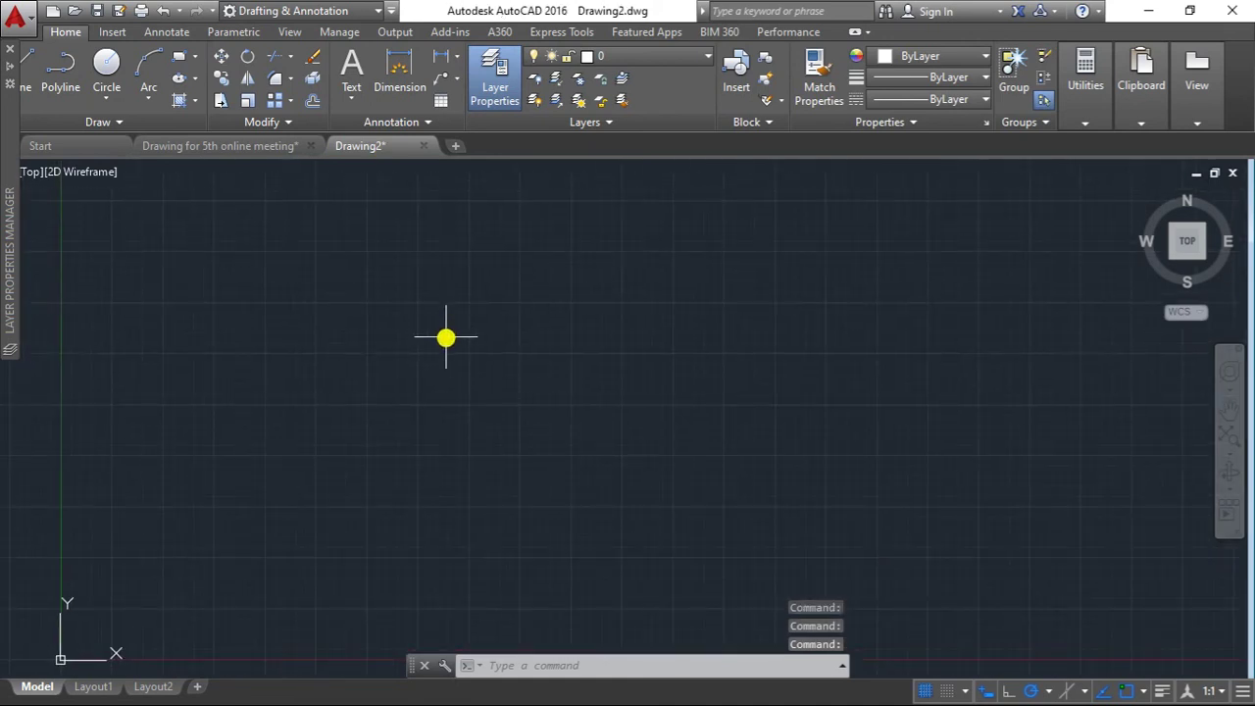
left_click_drag(446, 337, 465, 313)
scroll(549, 235, "up", 1)
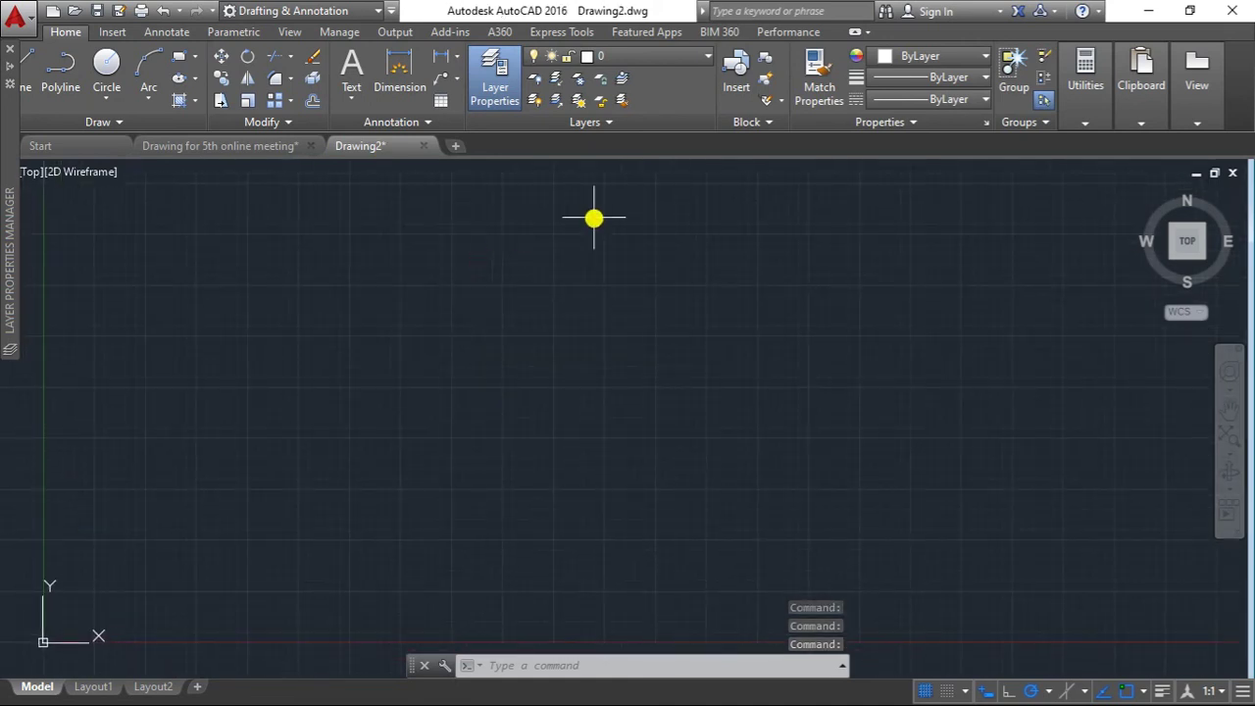
left_click_drag(647, 364, 623, 364)
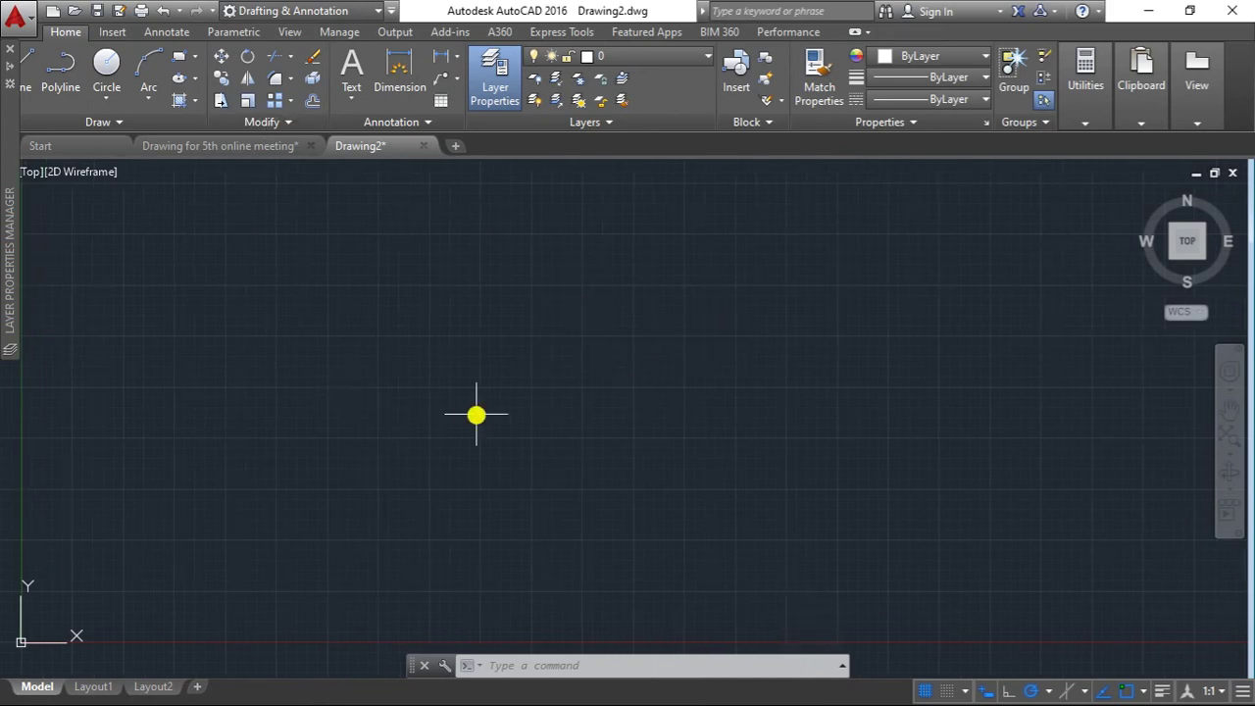
- Set the drawing units to 0.00 precision for both decimal length and decimal-degree angle
type("units")
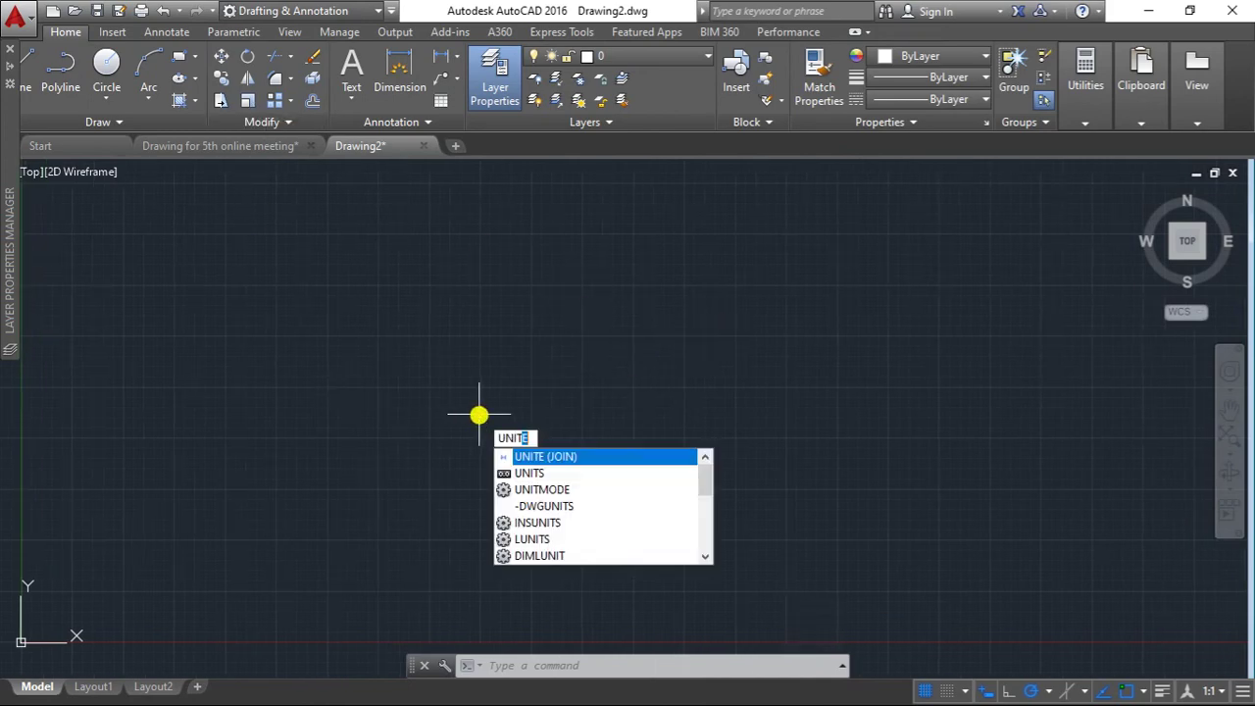
left_click(543, 455)
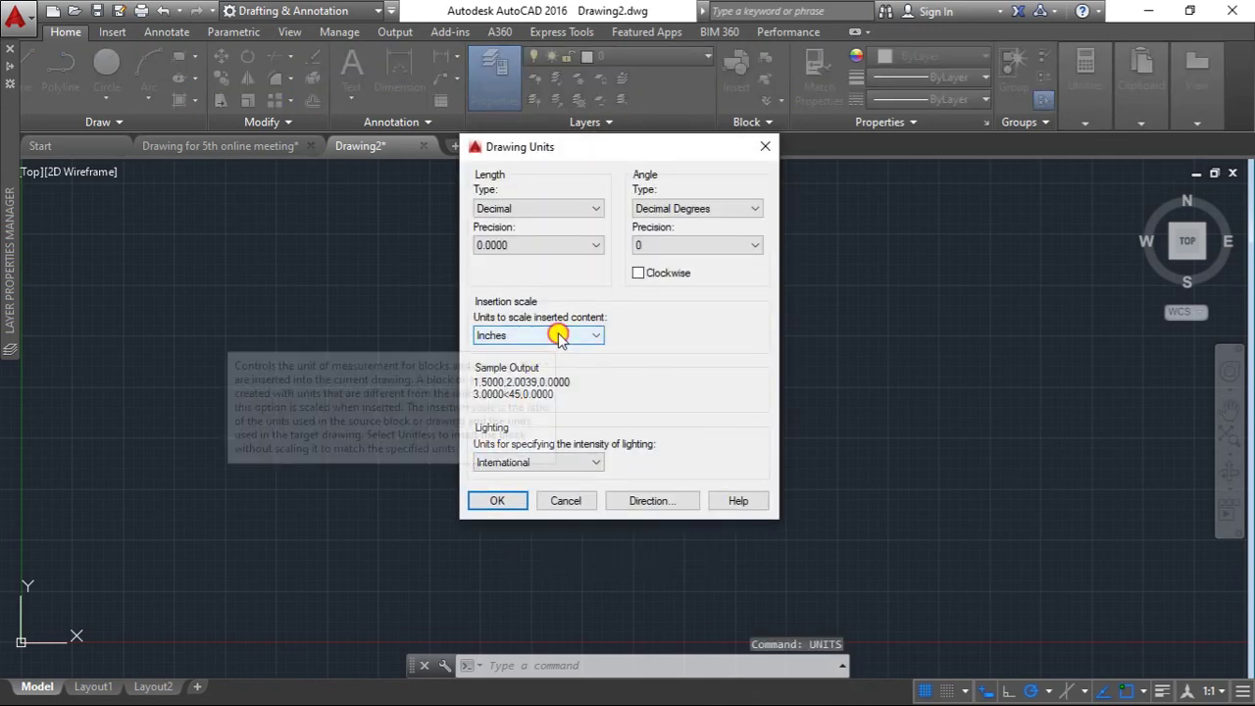
left_click(560, 335)
left_click(554, 335)
left_click(534, 245)
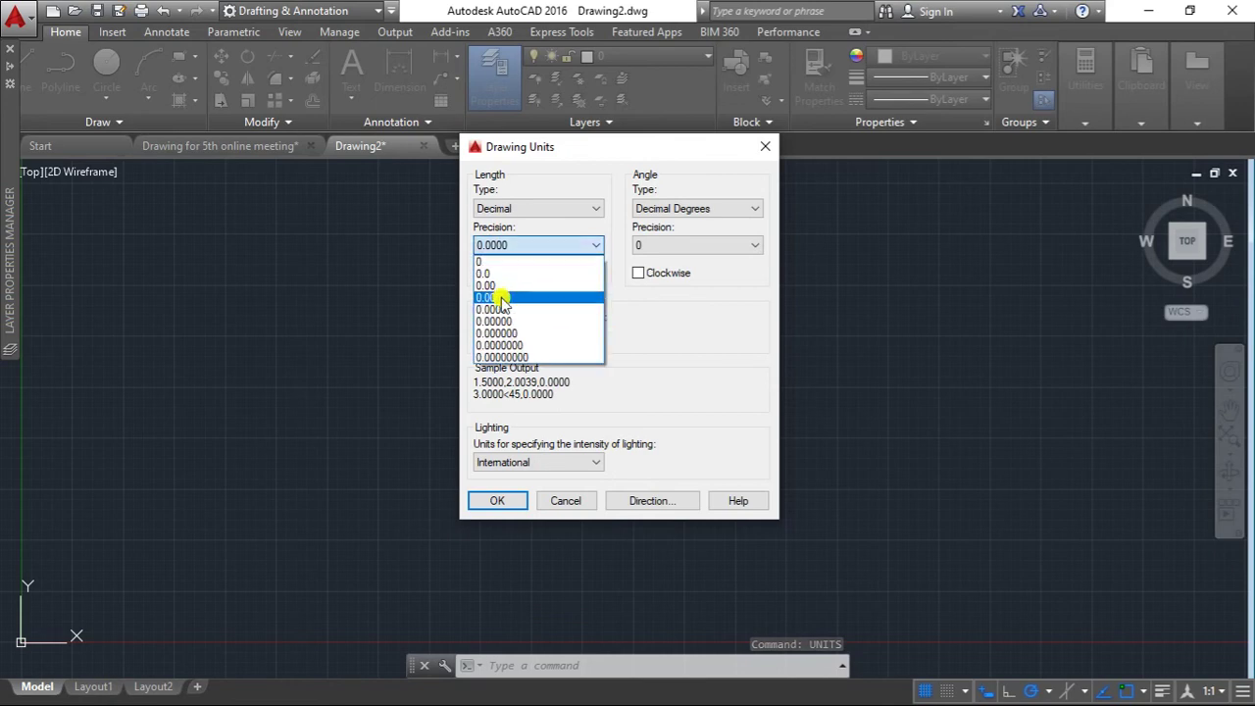
left_click(502, 284)
left_click(643, 247)
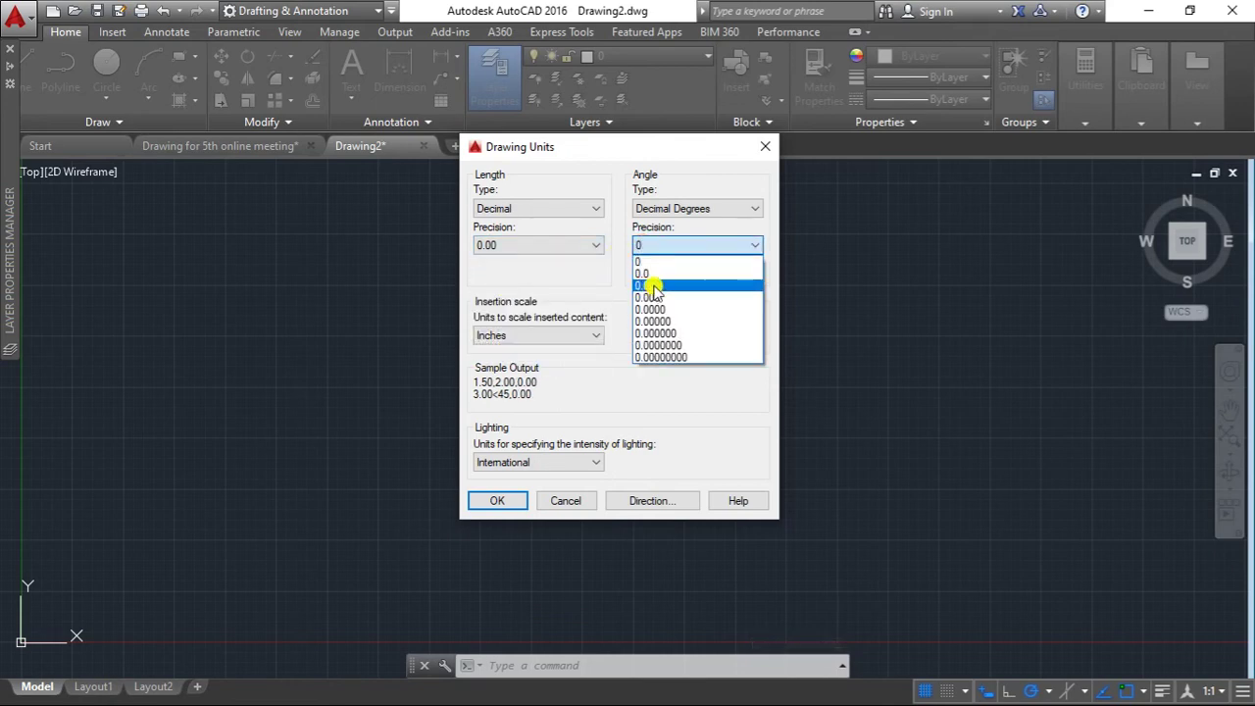
left_click(642, 284)
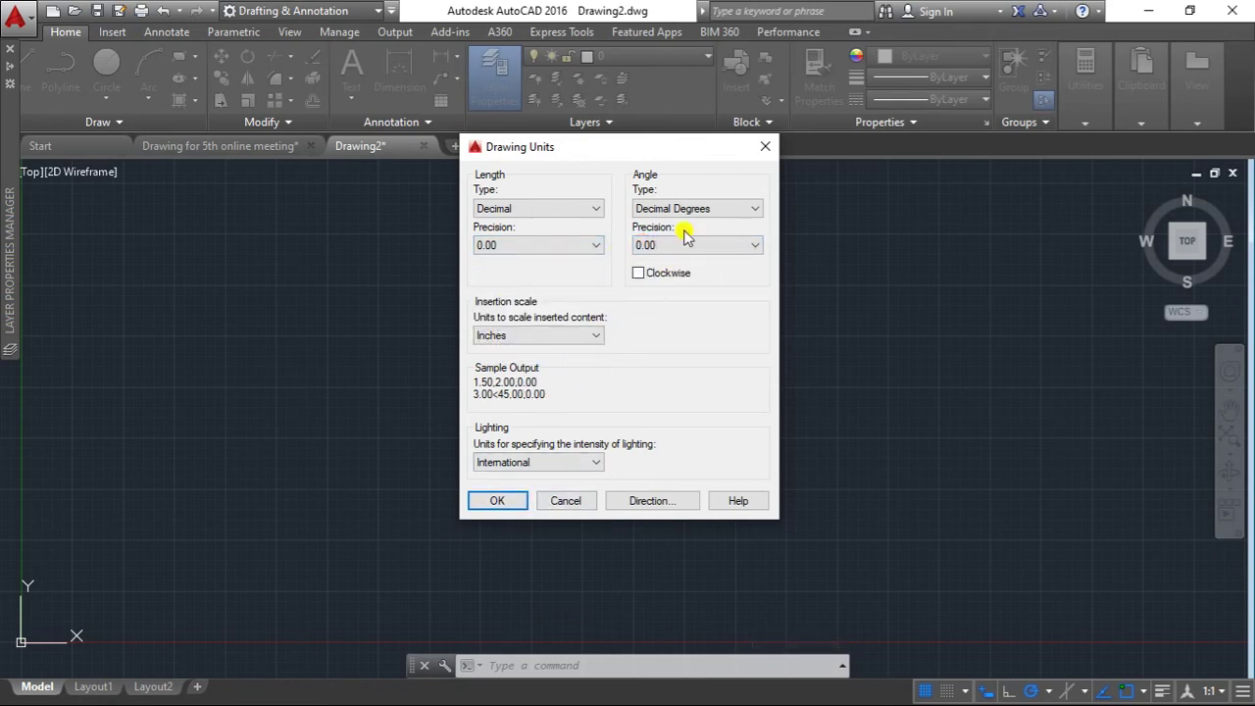
left_click(499, 501)
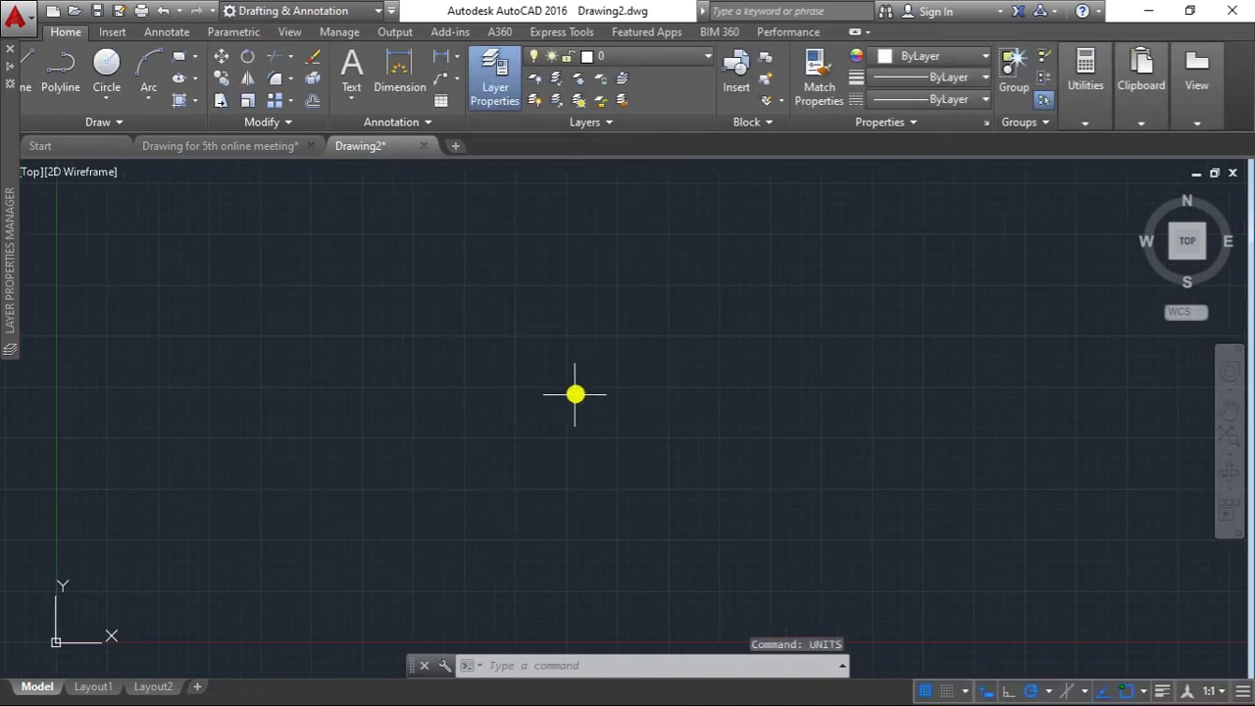
- Switch to the browser and view the dimensioned figure in the Practical Assessment 2 PDF in Google Classroom
mouse_move(572, 396)
left_mouse_down()
mouse_move(543, 401)
mouse_move(576, 393)
left_mouse_up()
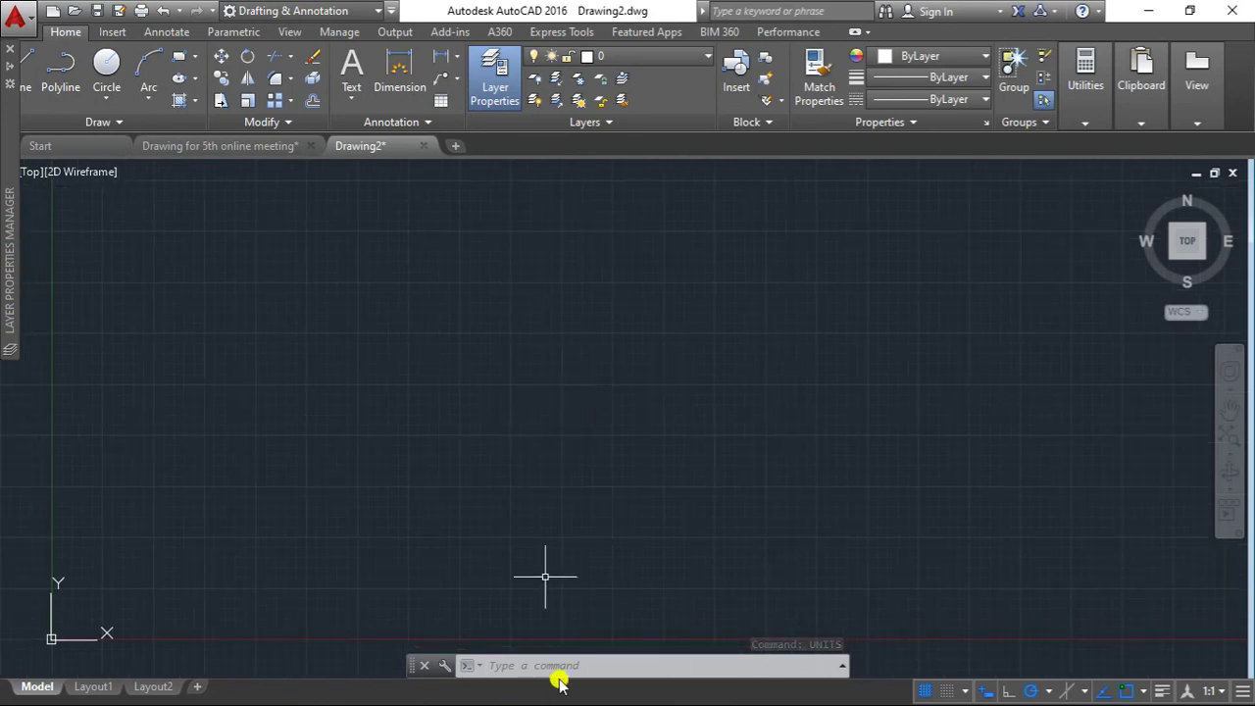
left_click_drag(612, 344, 492, 367)
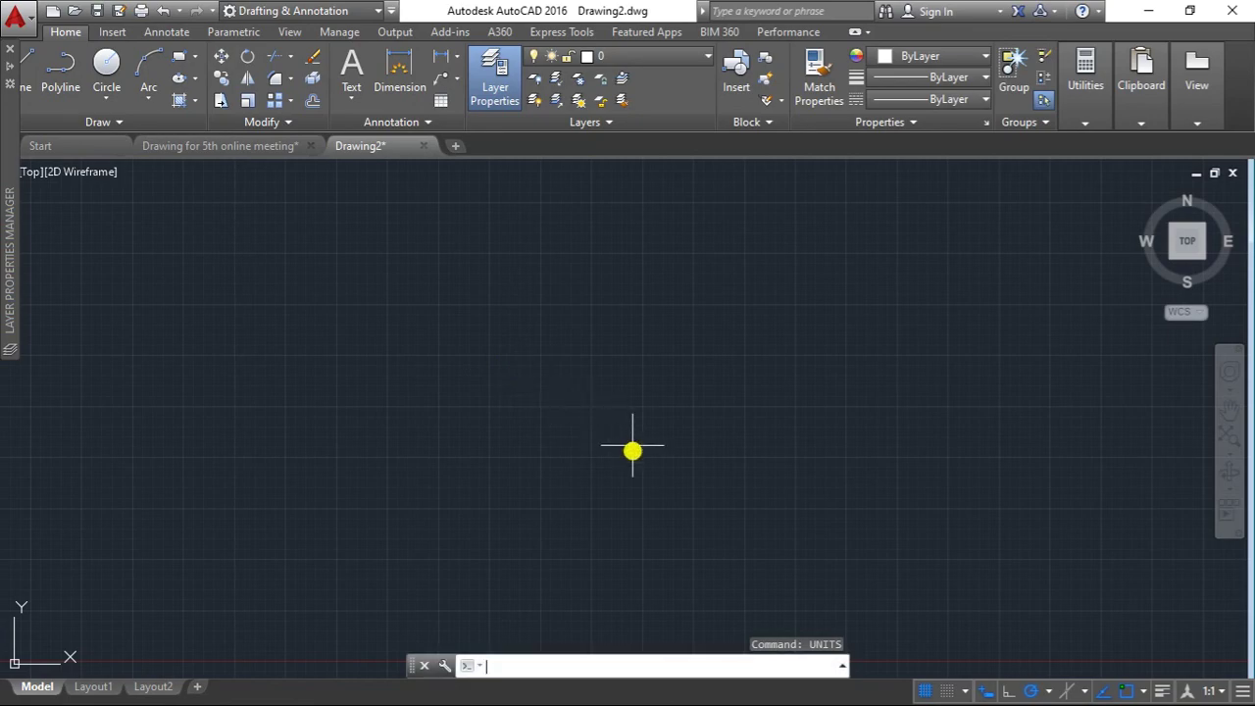
key("super")
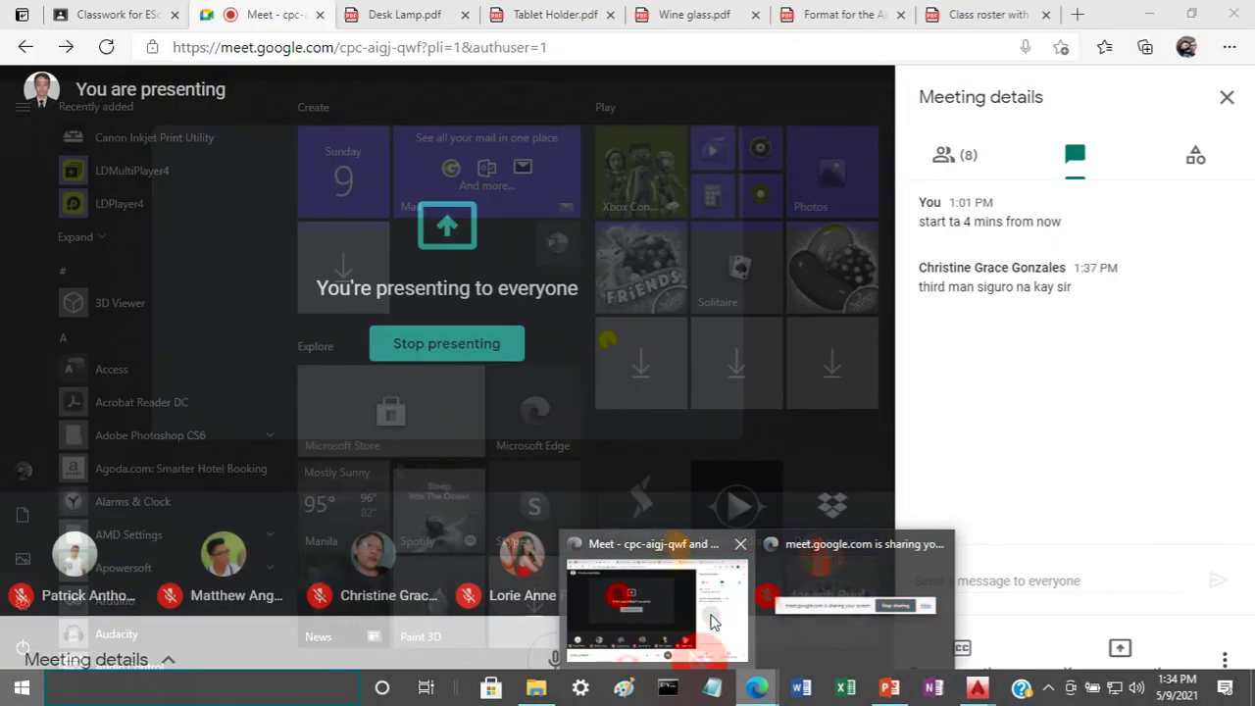
left_click(723, 663)
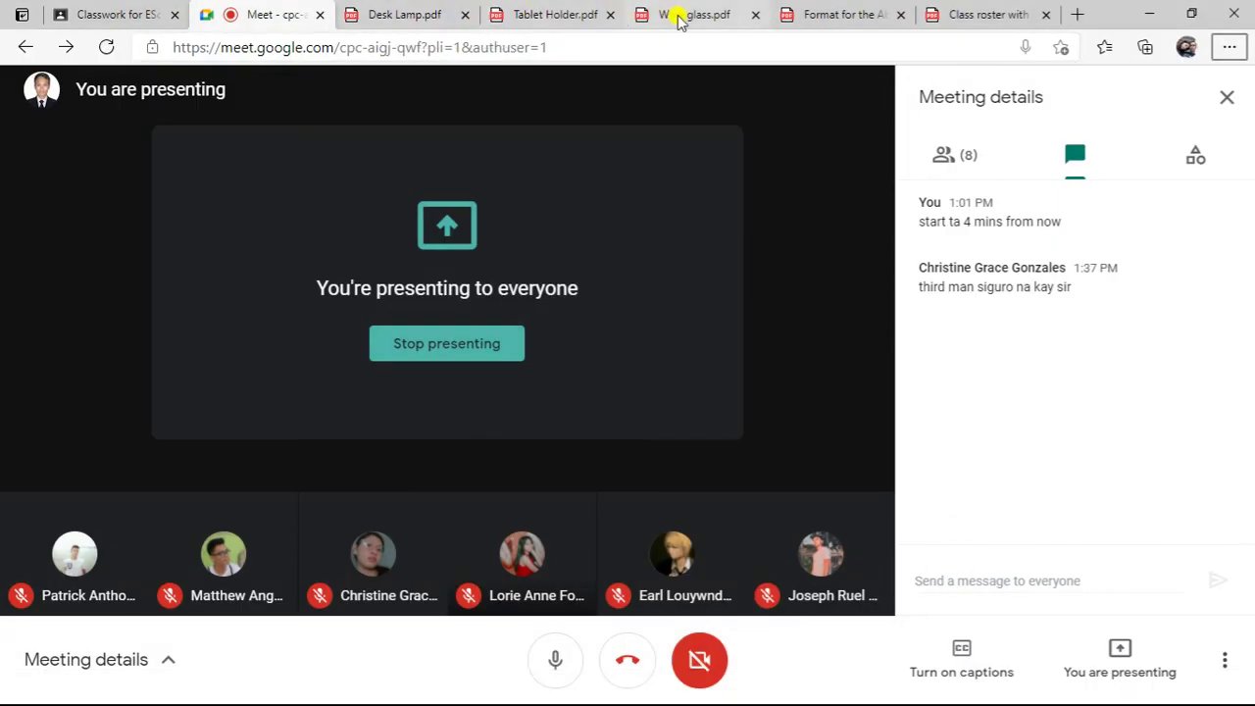
left_click(96, 14)
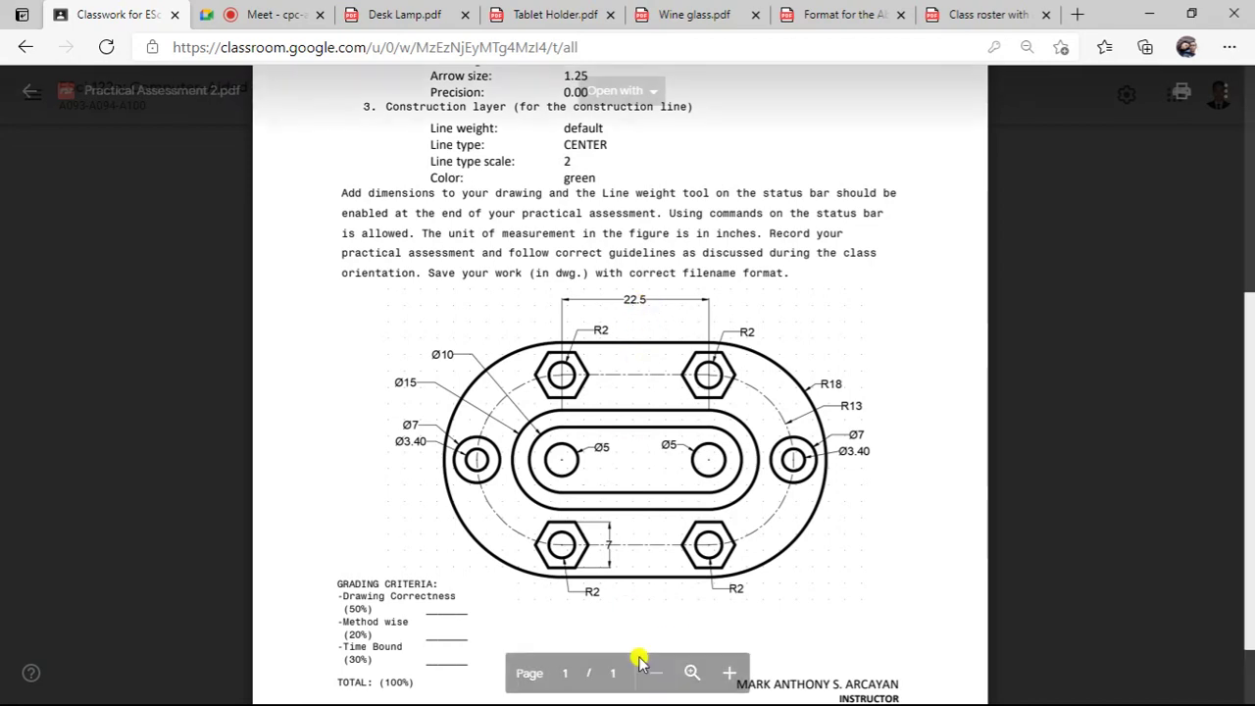
- Return to AutoCAD and bring the Drawing2 drawing back up
key("super")
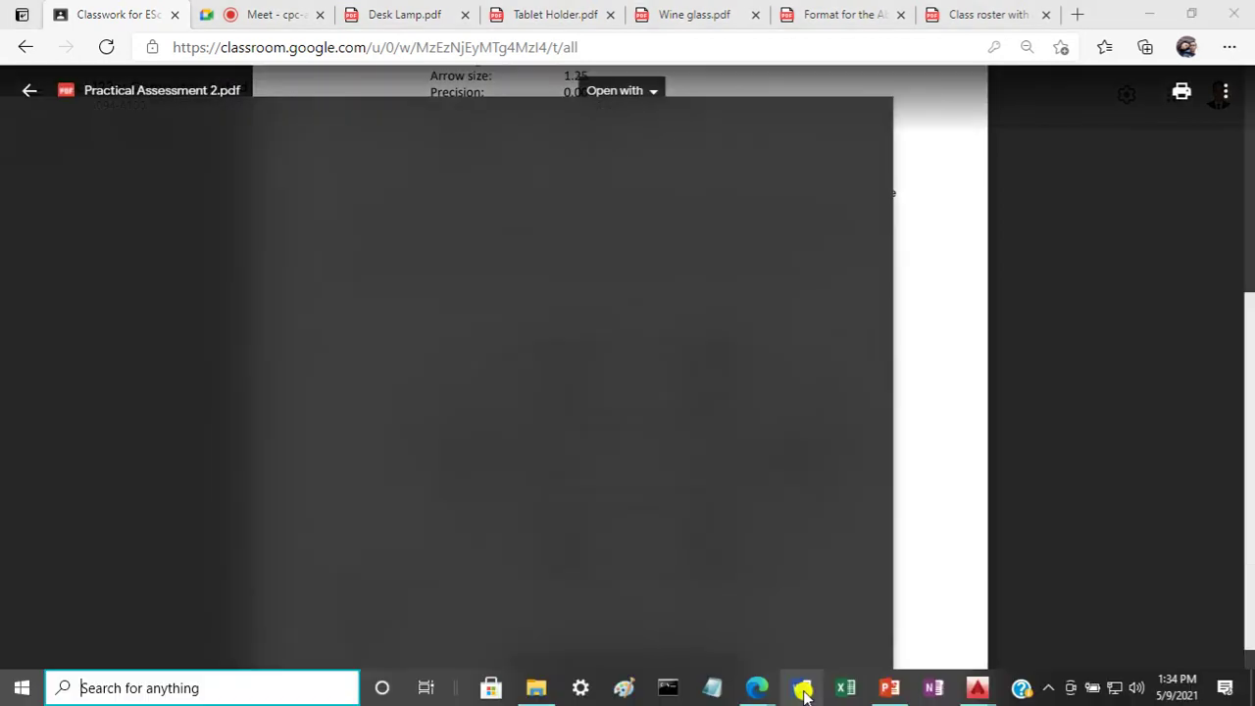
mouse_move(885, 687)
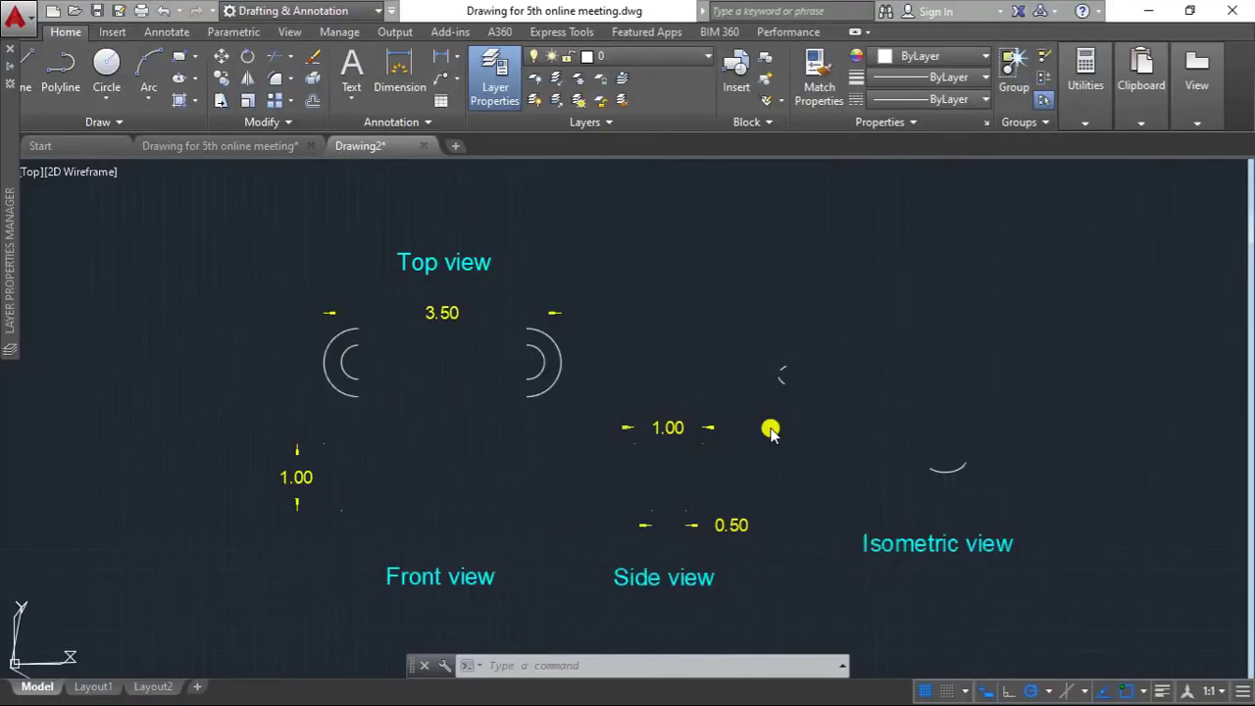
key("Escape")
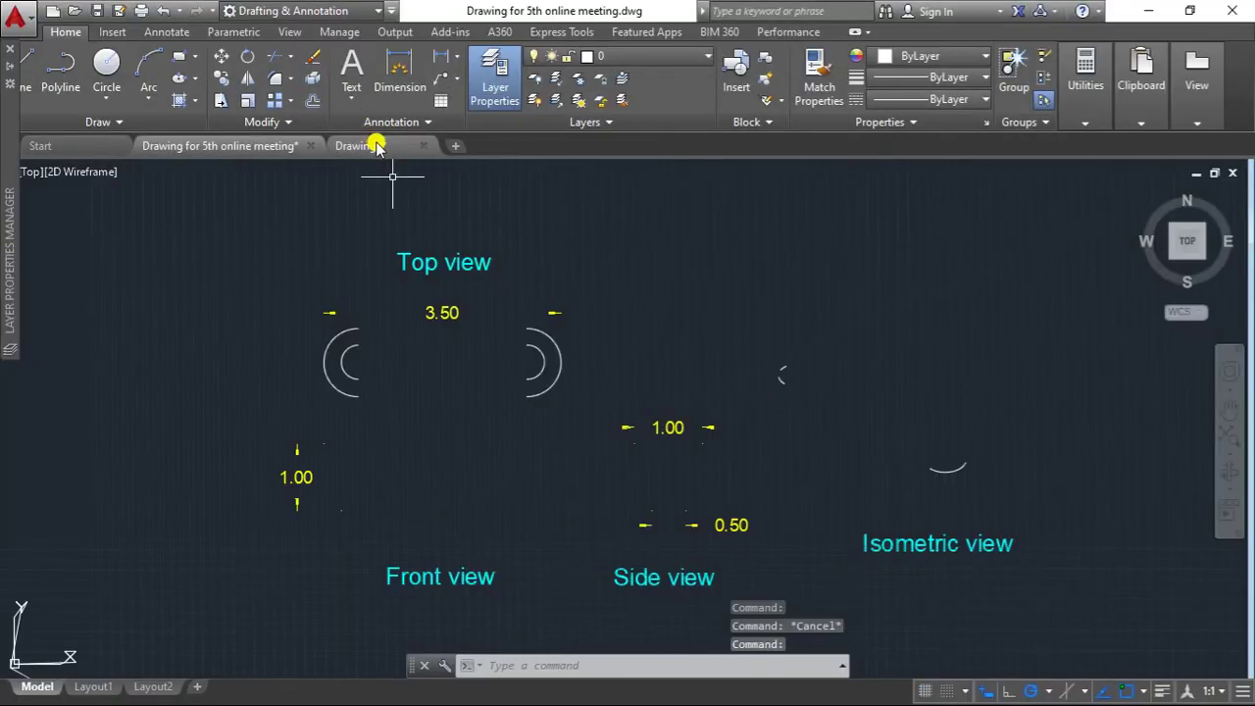
left_click(371, 145)
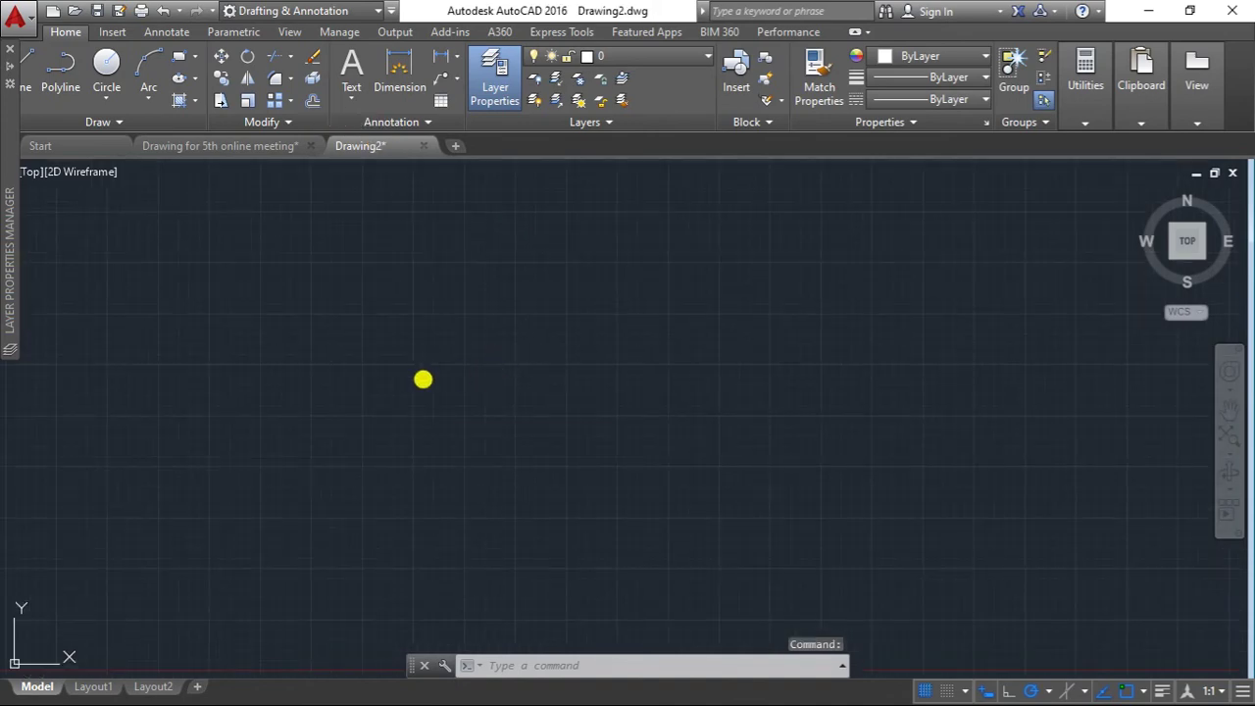
- Draw a horizontal line 22.5 inches long near the middle of the drawing area
type("l")
key("Return")
left_click(395, 378)
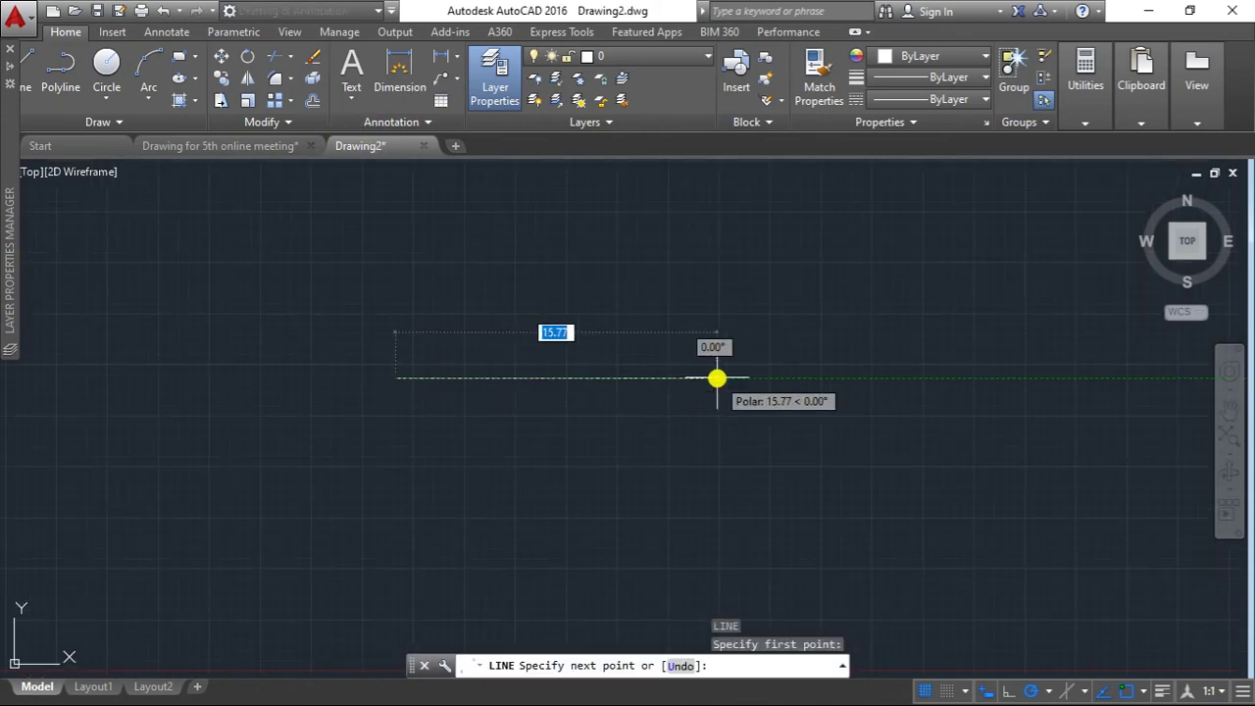
type("22")
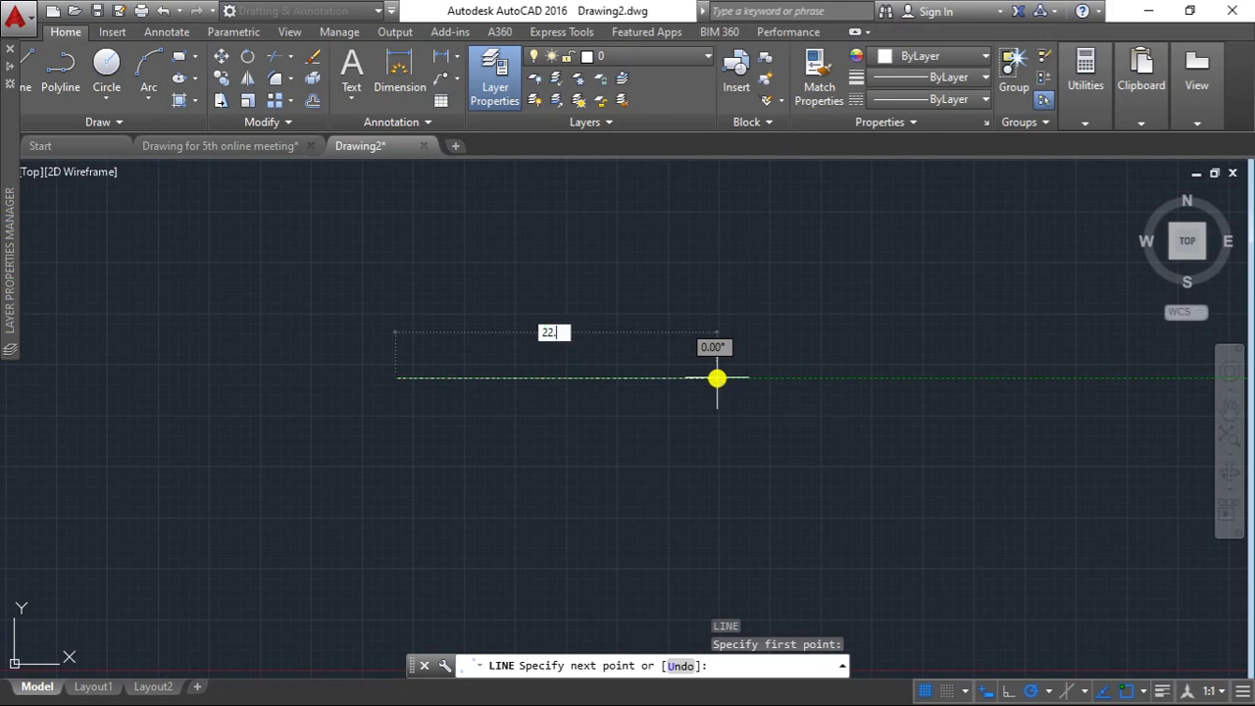
type(".5")
key("Return")
key("Escape")
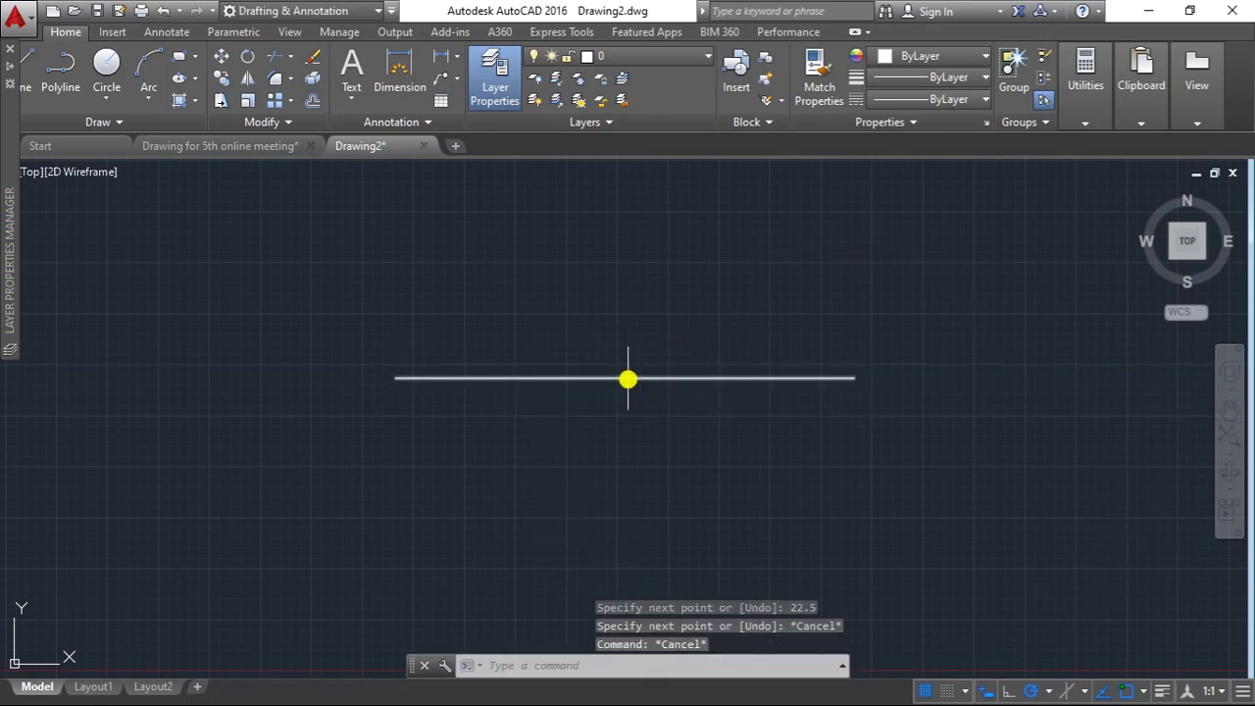
scroll(627, 377, "up", 2)
key("Escape")
key("Escape")
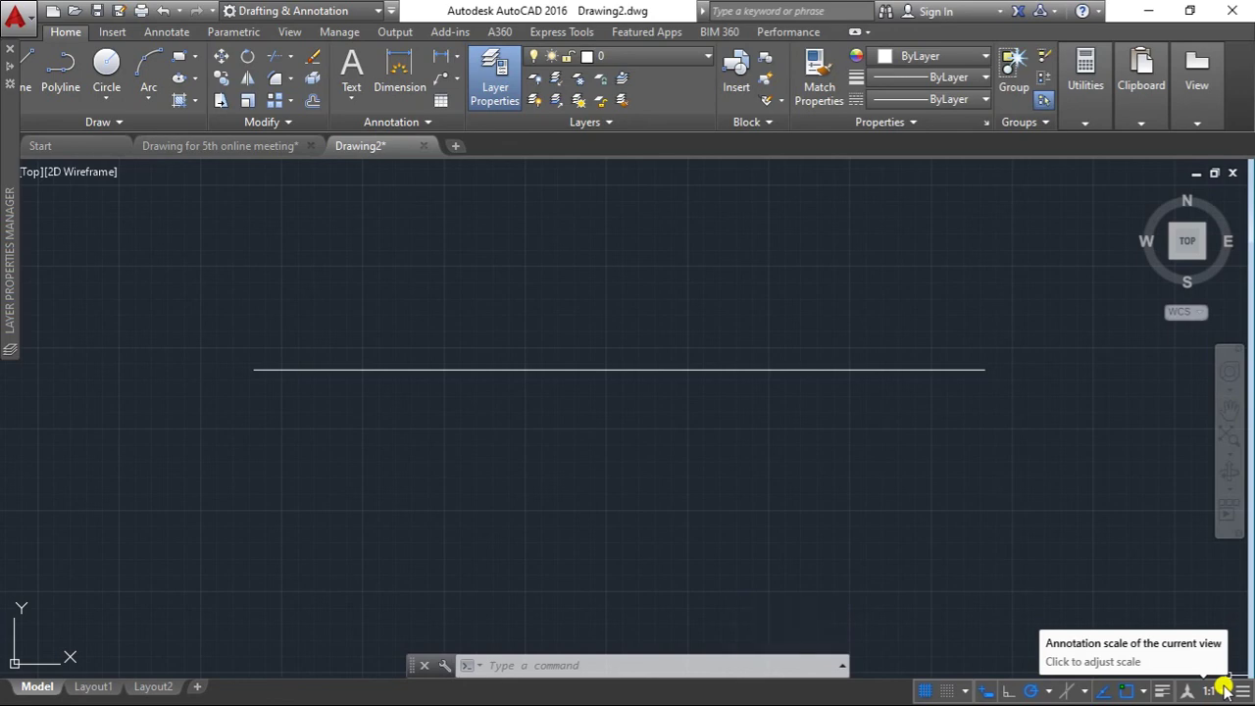
left_click_drag(774, 445, 777, 439)
key("Escape")
key("Escape")
scroll(740, 417, "down", 2)
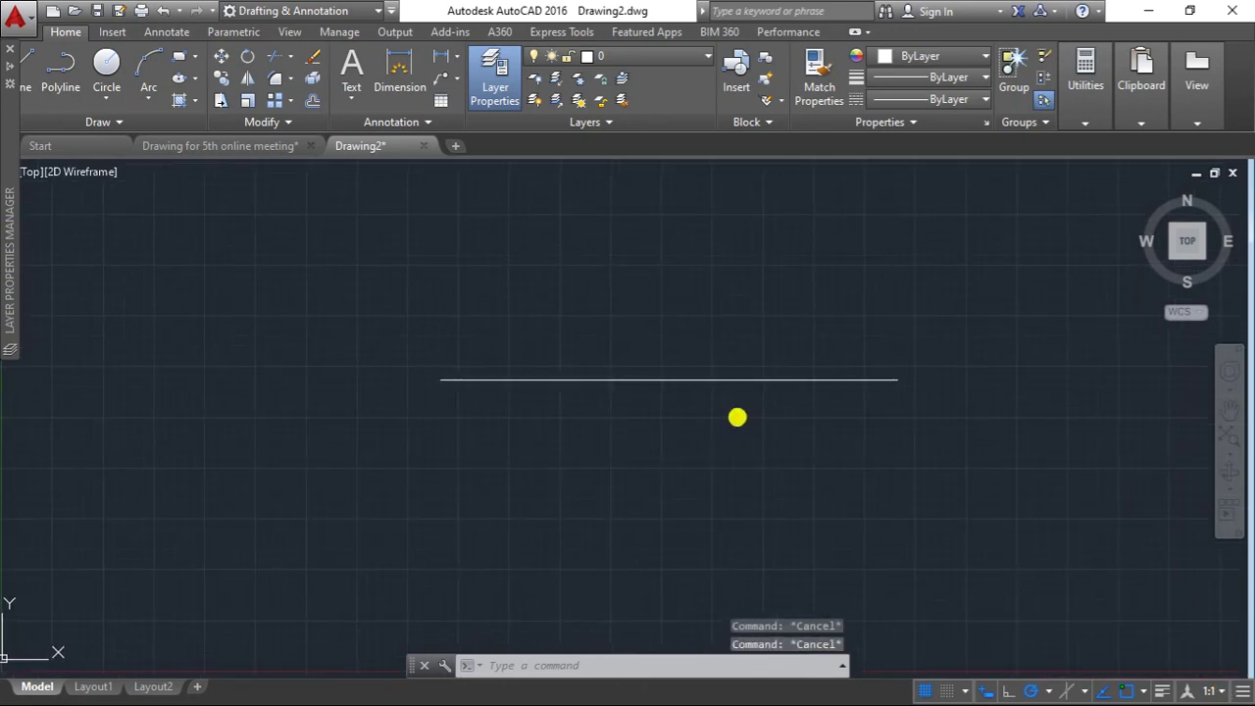
left_click(692, 380)
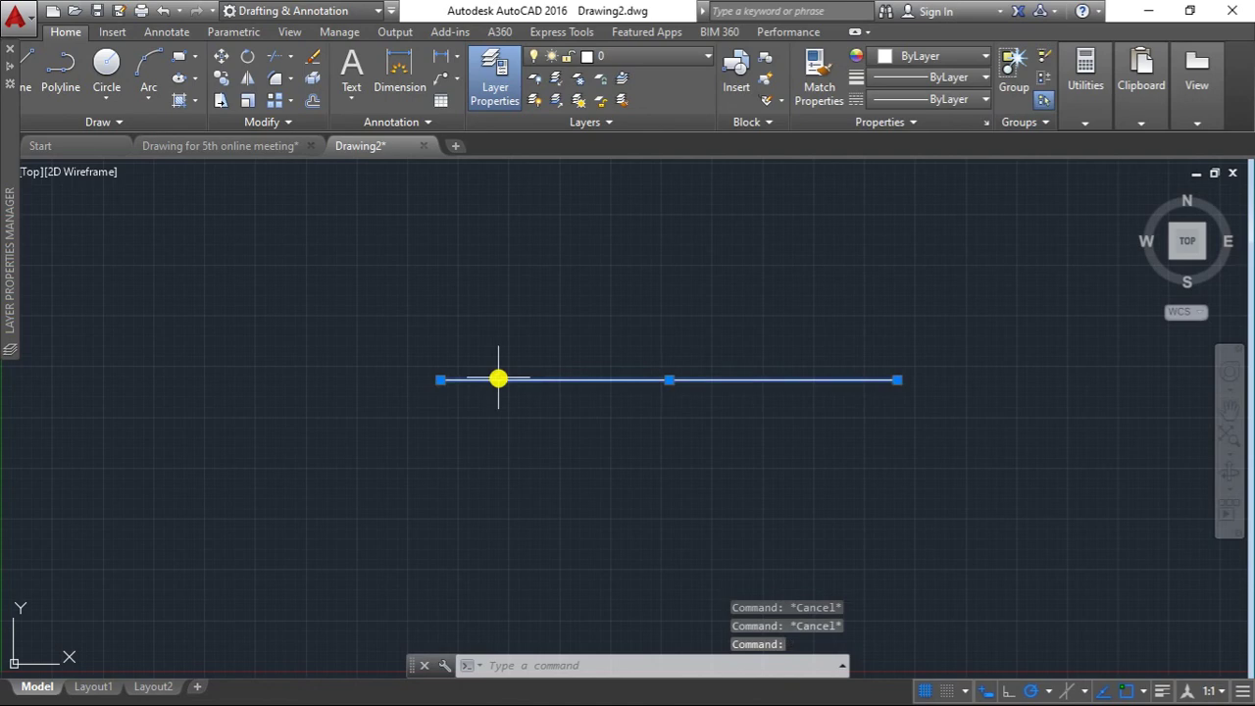
right_click(539, 407)
left_click(500, 407)
key("Escape")
key("Escape")
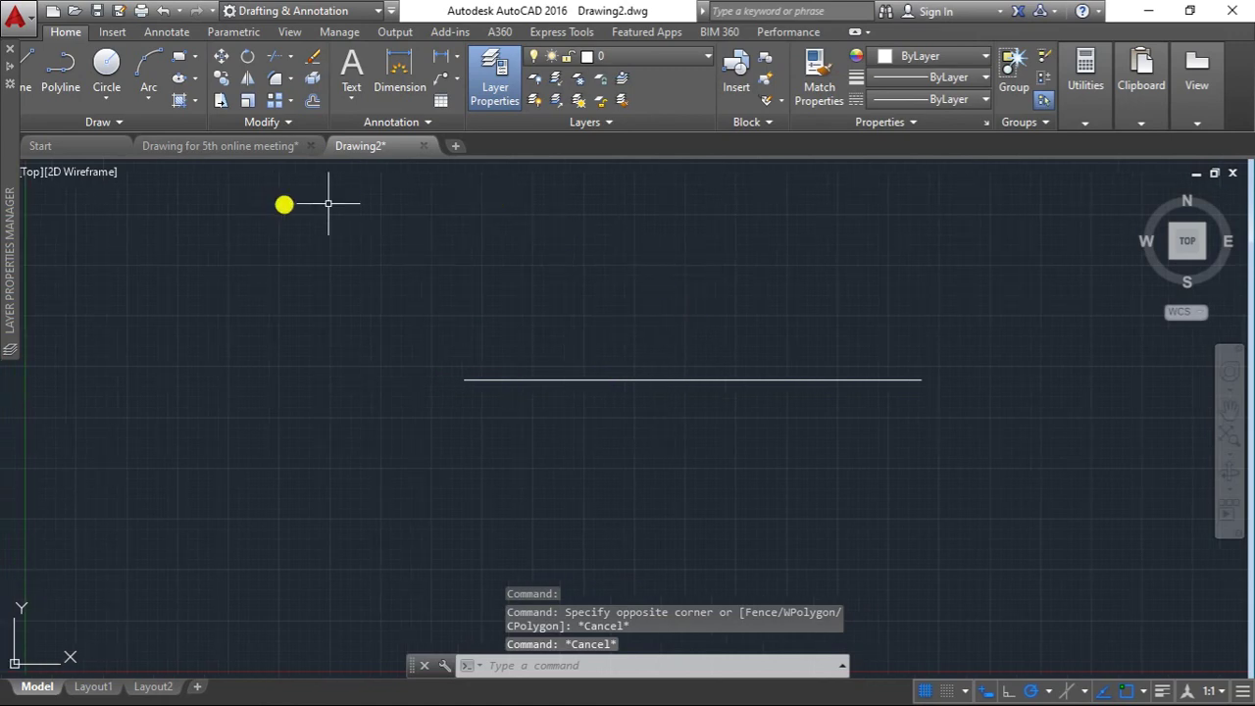
- Create a new layer named "construction" in the Layer Properties Manager
mouse_move(13, 130)
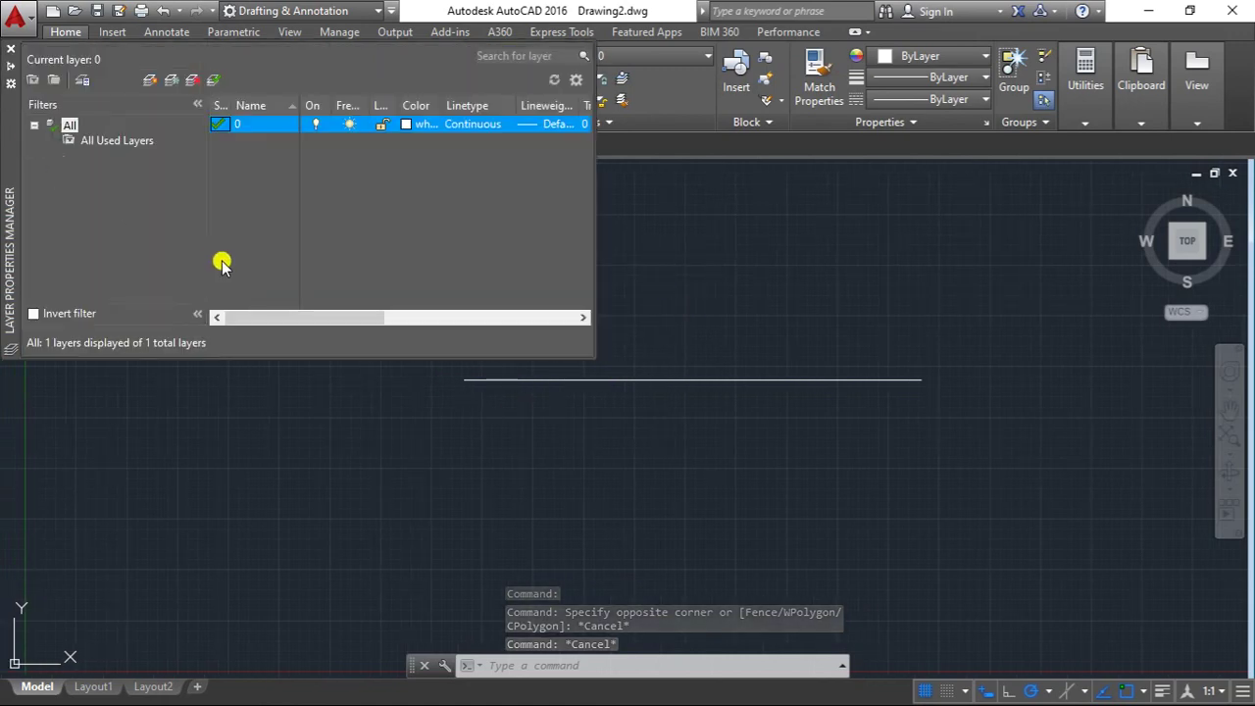
left_click(150, 81)
type("cont")
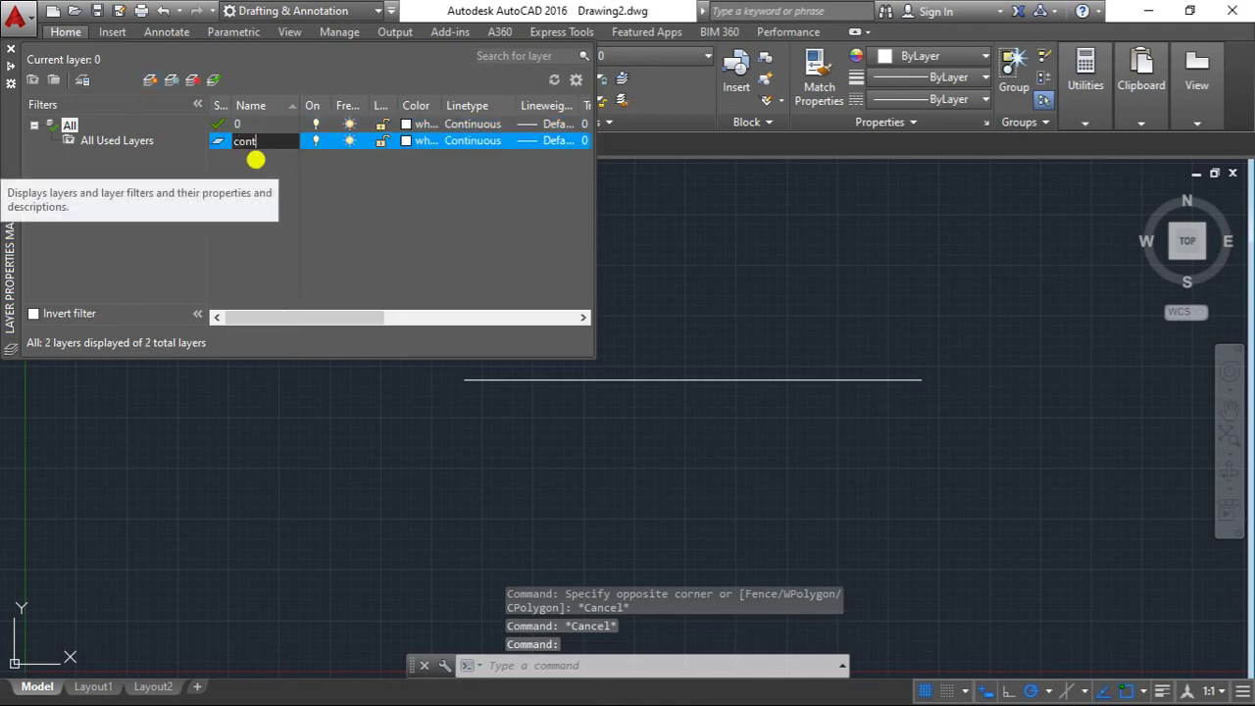
type("trcution")
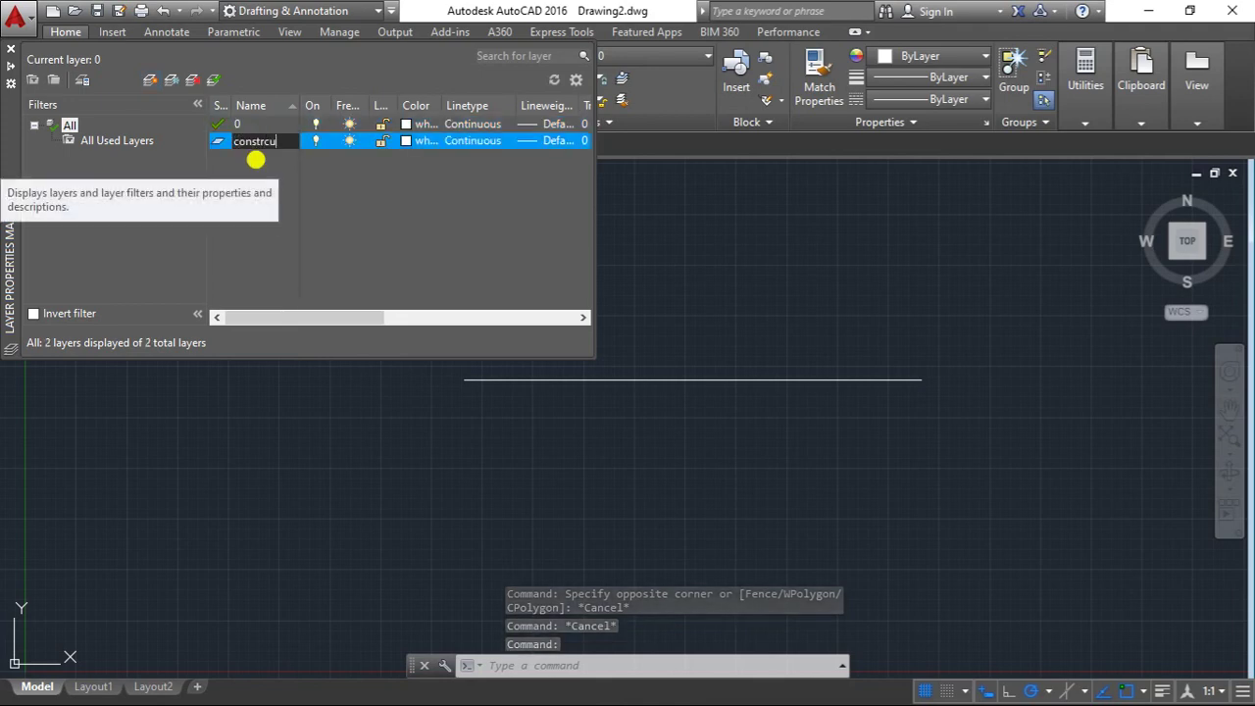
key("BackSpace")
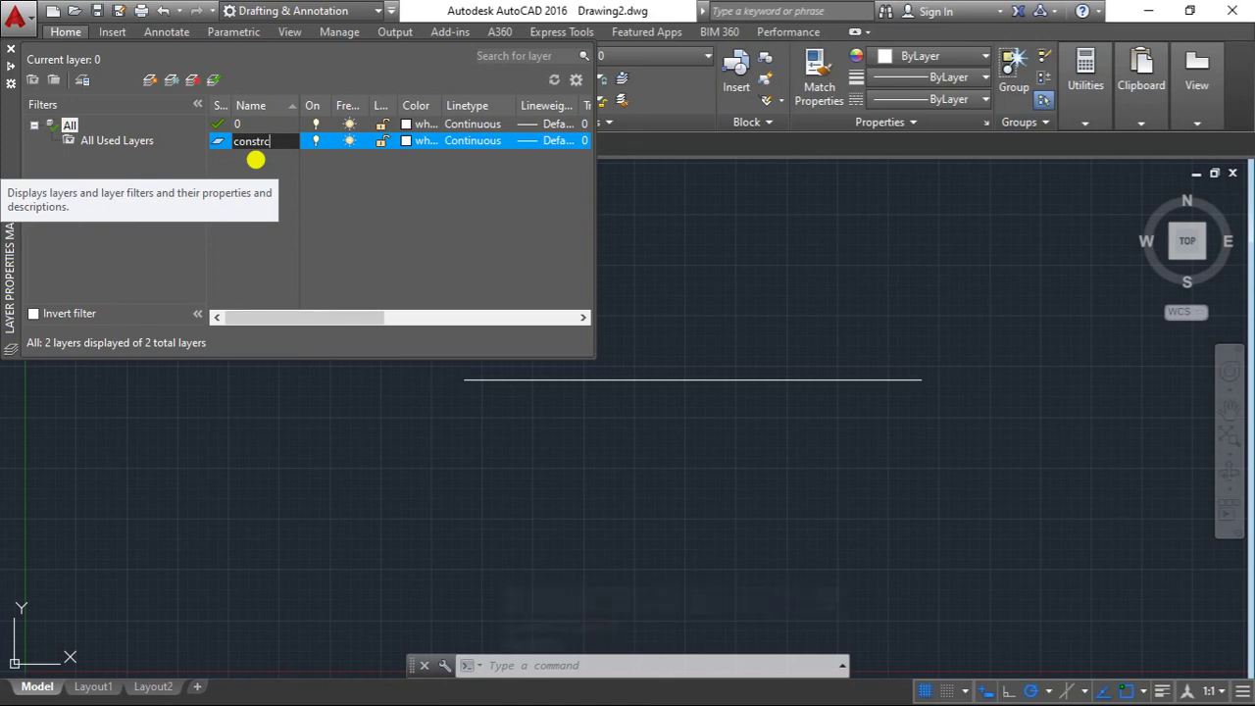
key("Return")
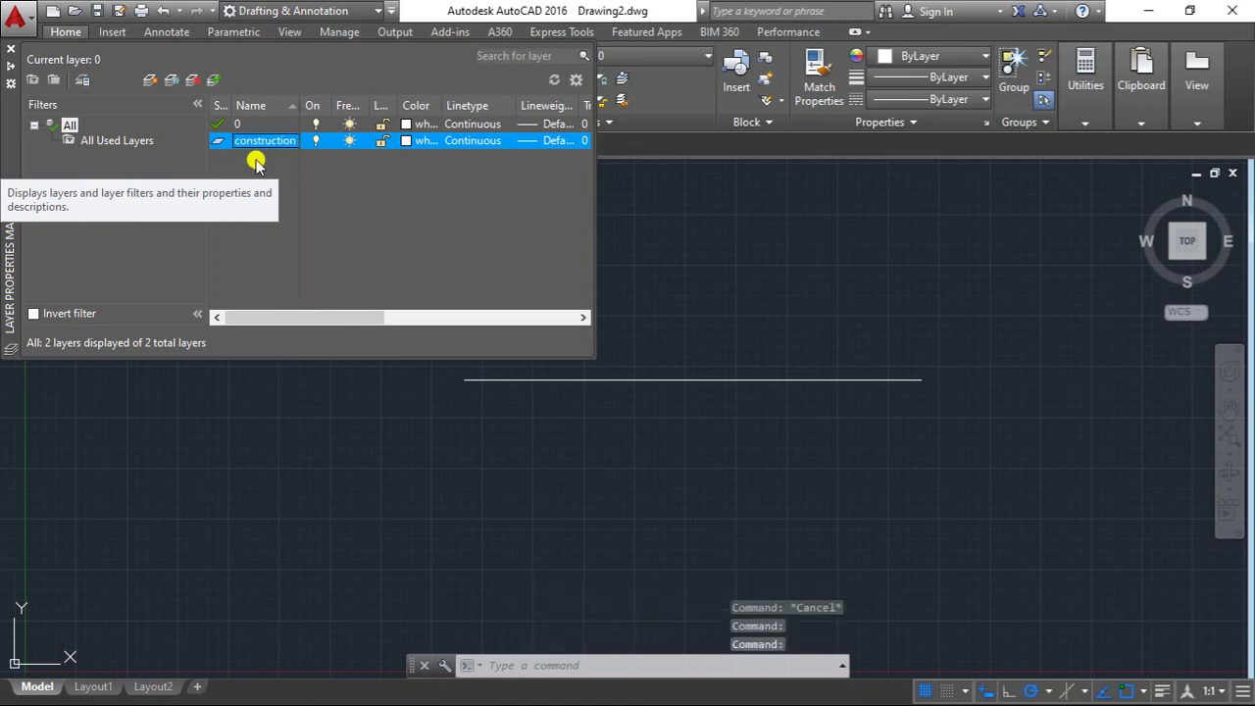
- Make the construction layer the current layer
left_click(266, 261)
left_click(214, 143)
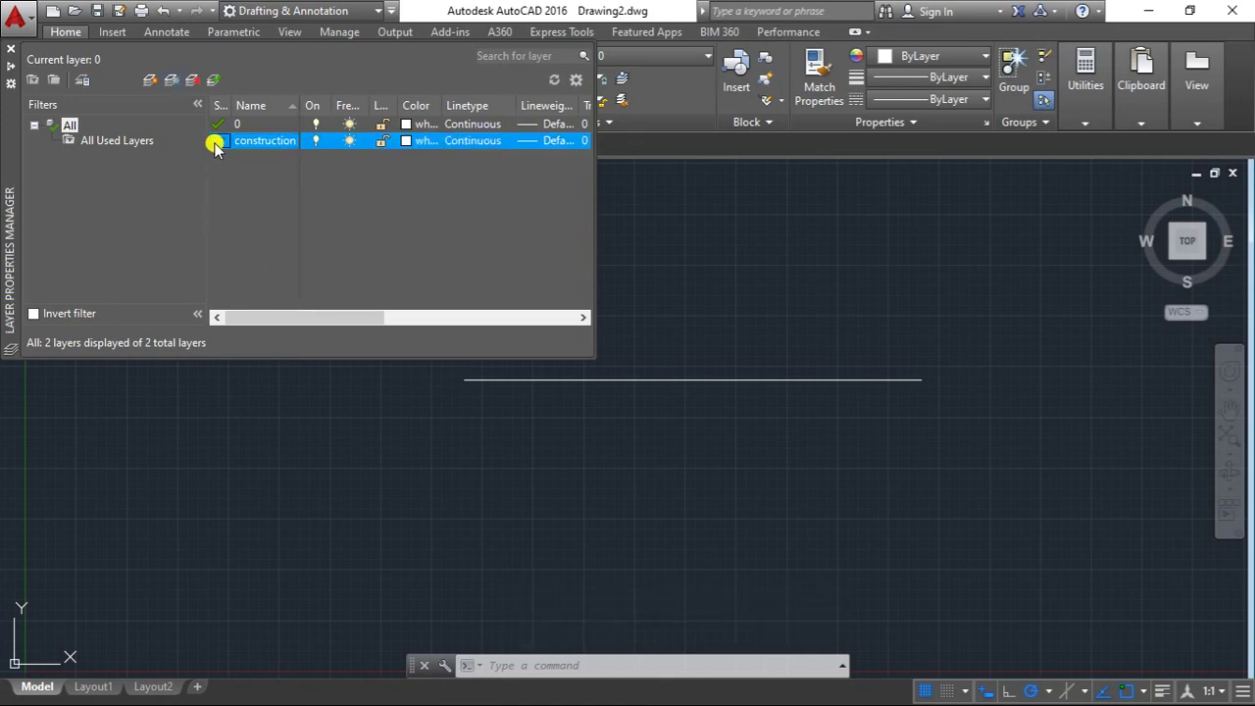
left_click(213, 82)
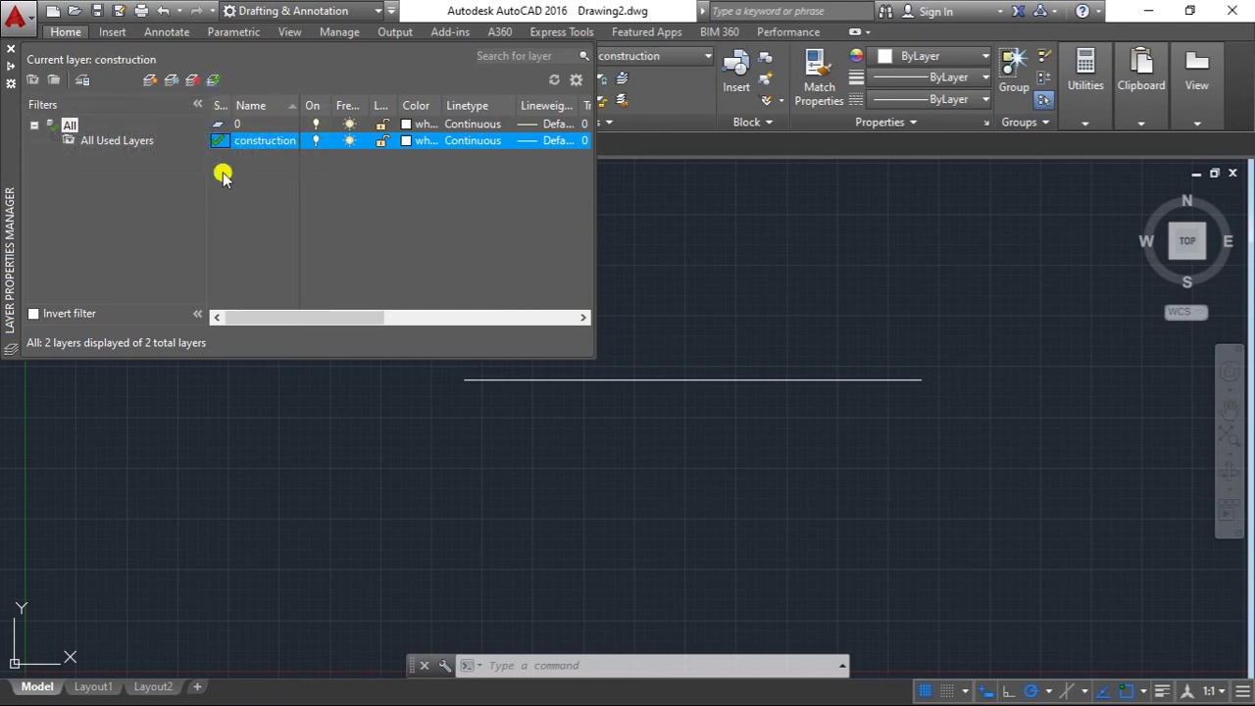
- Move the horizontal line from layer 0 to the construction layer through its properties
left_click(730, 269)
left_click(625, 308)
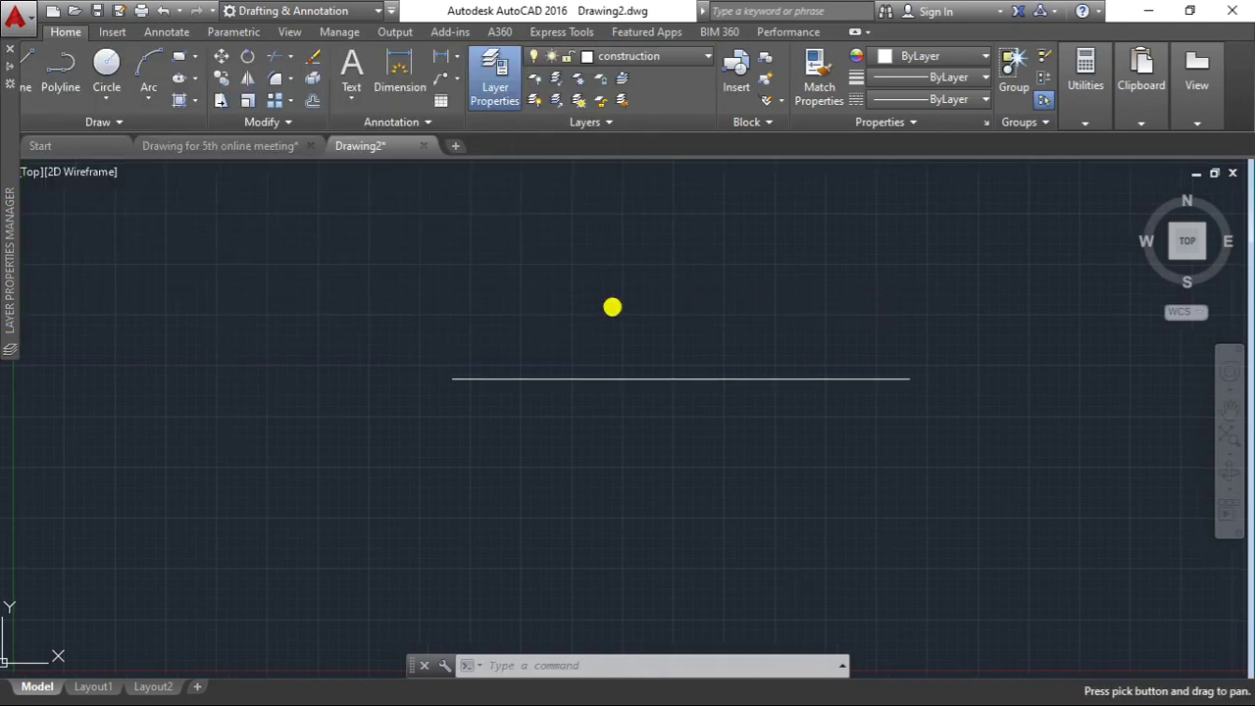
left_click(547, 379)
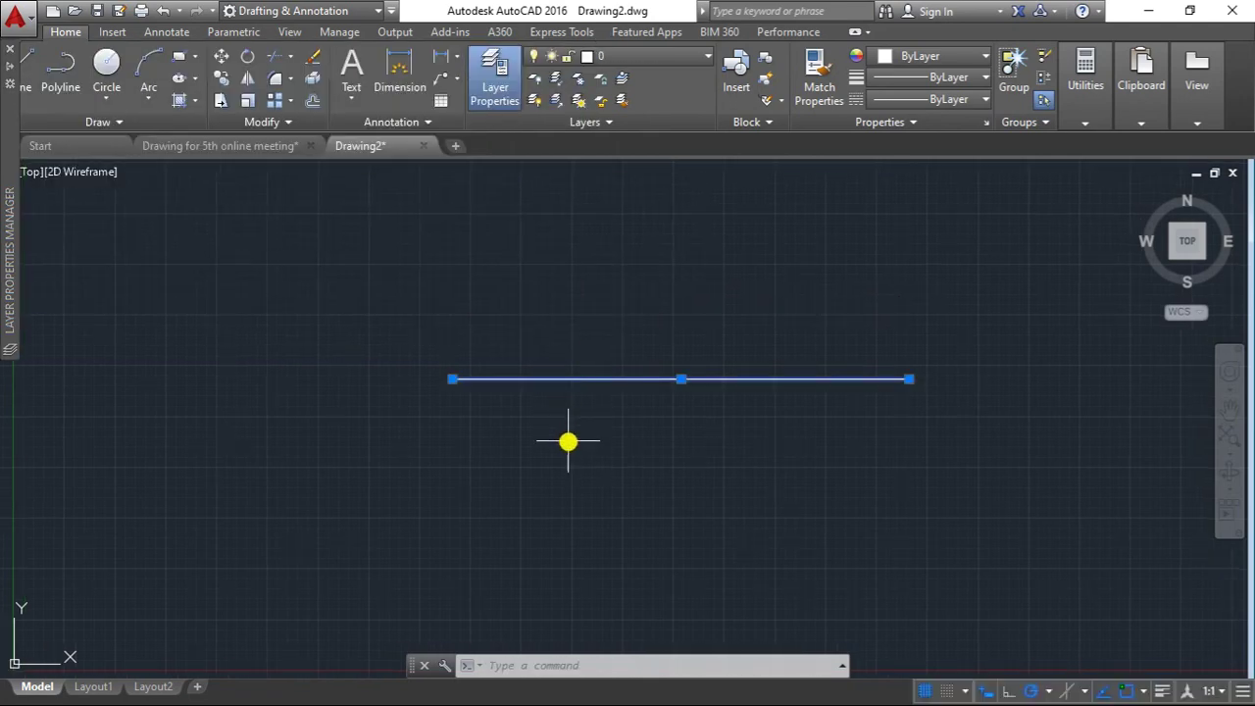
left_click_drag(543, 384, 543, 376)
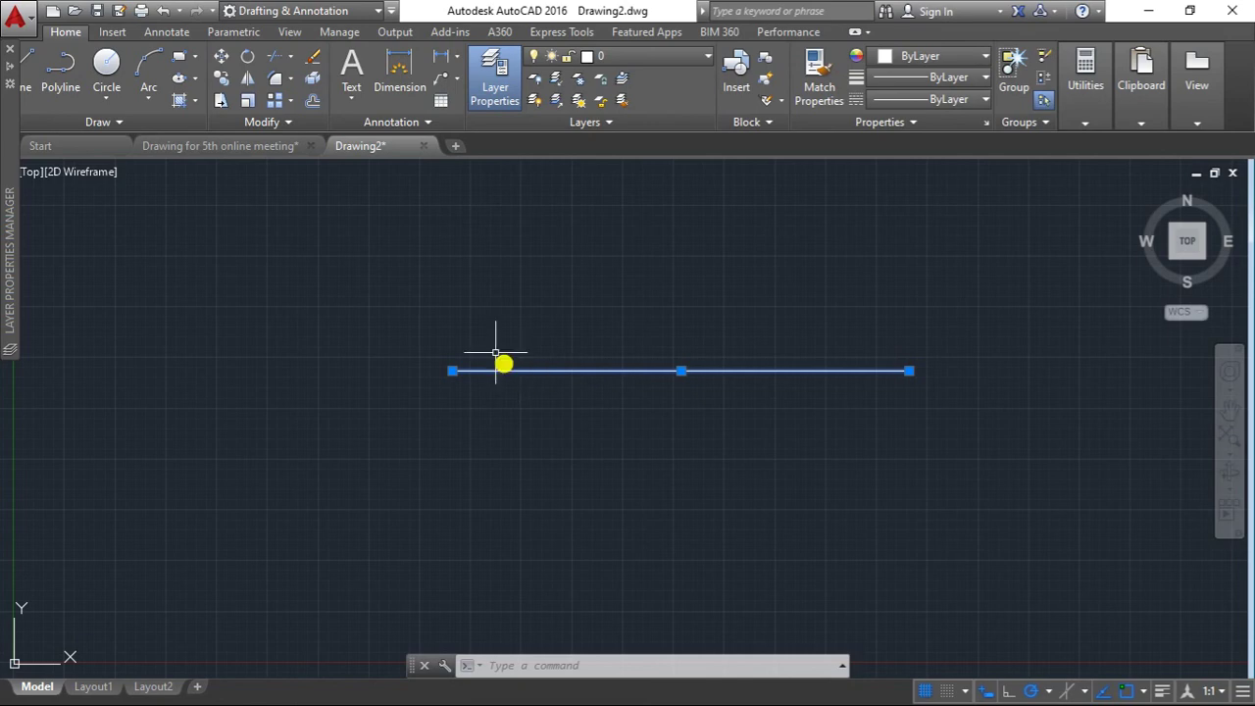
left_click_drag(460, 308, 450, 303)
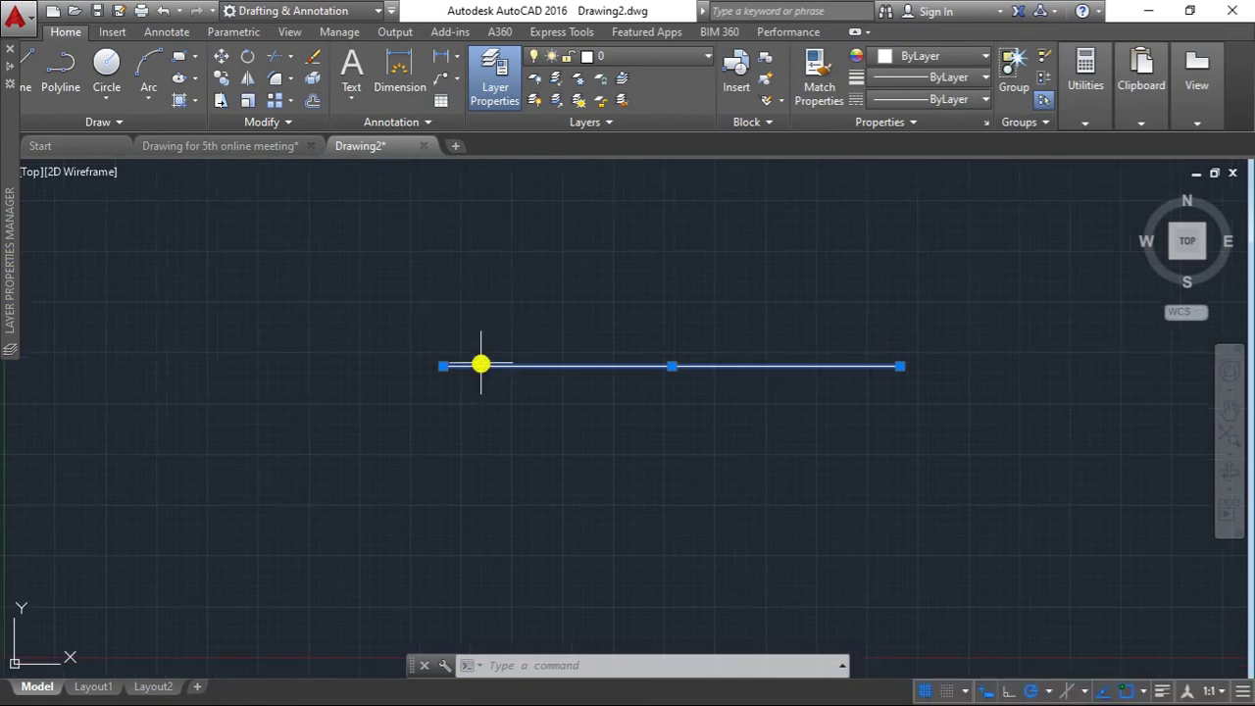
right_click(481, 368)
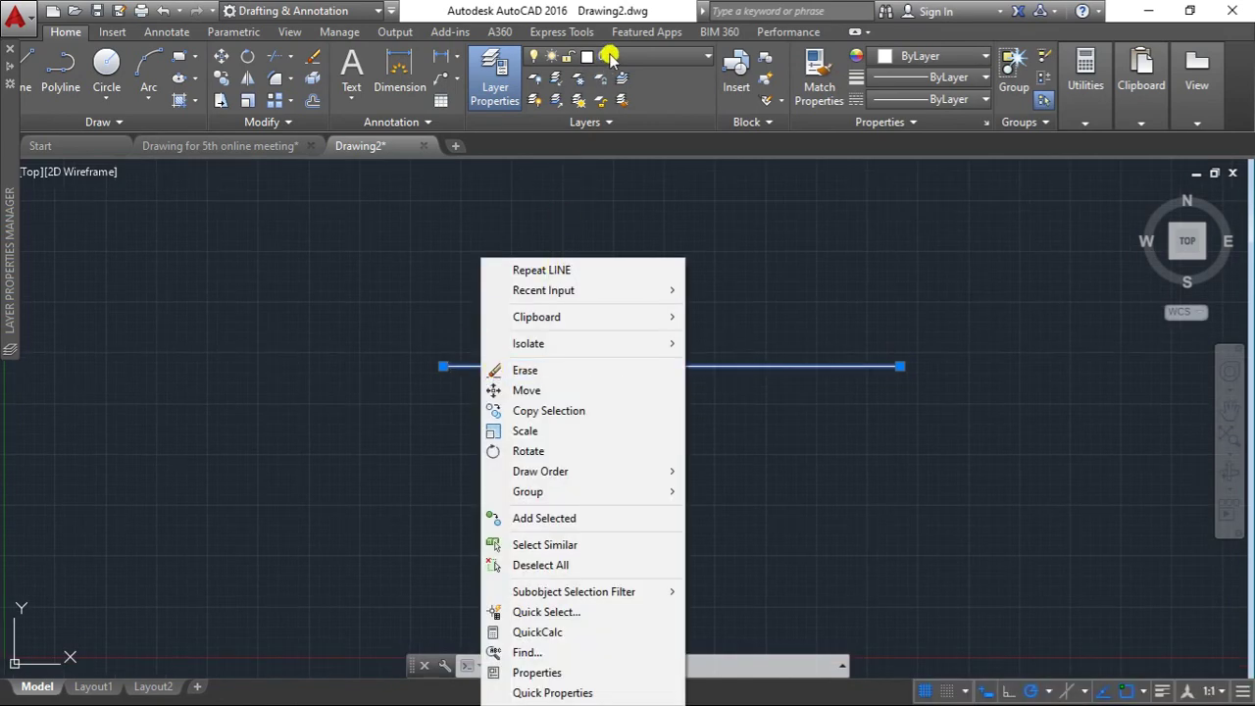
left_click(500, 671)
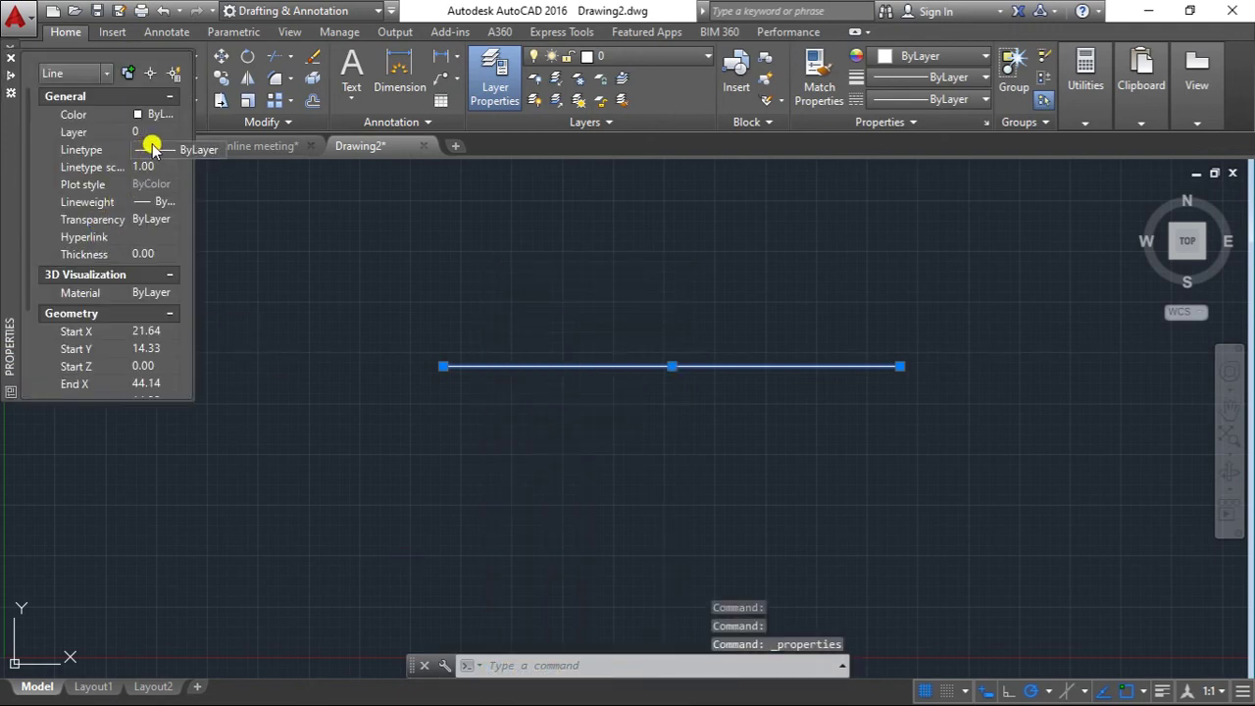
left_click(168, 152)
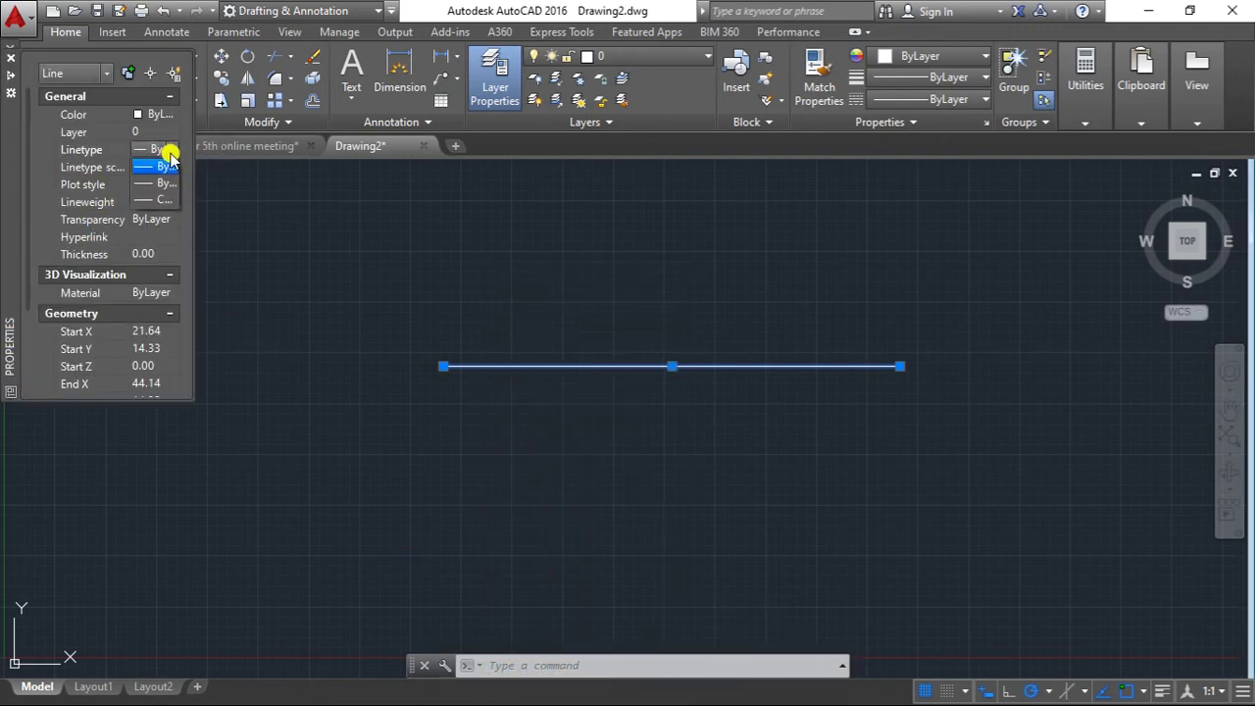
left_click(152, 133)
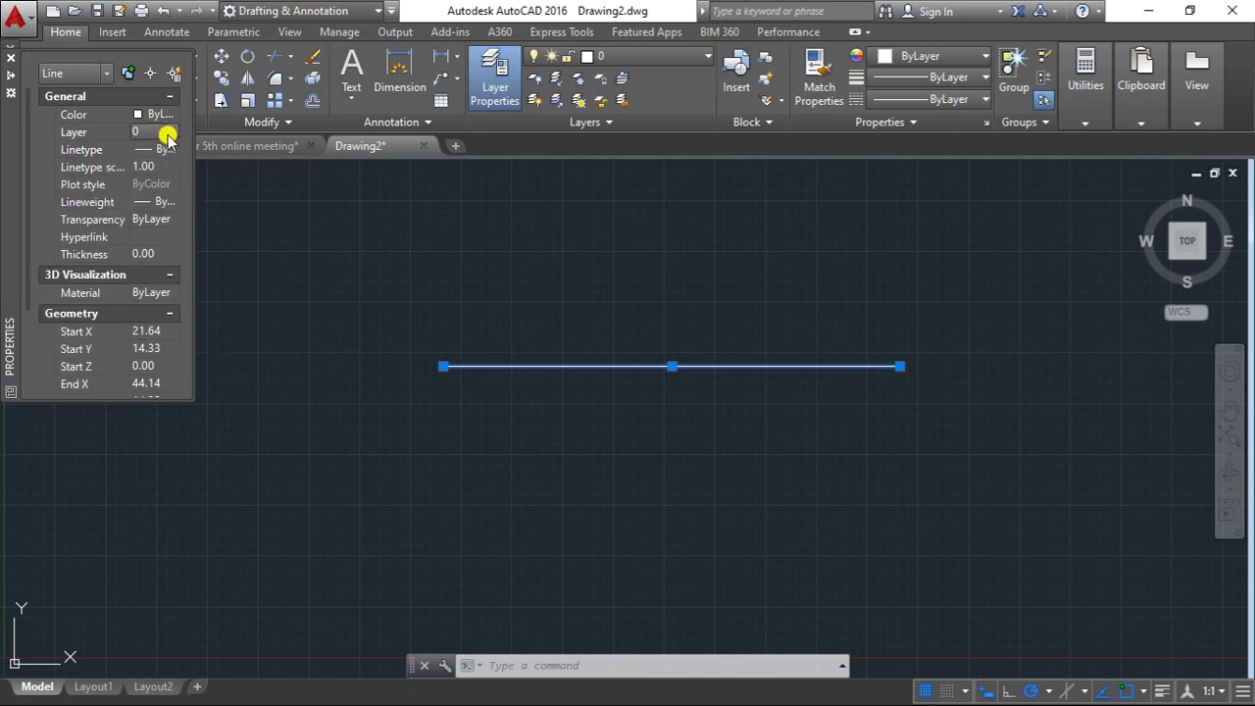
left_click(171, 131)
left_click(156, 168)
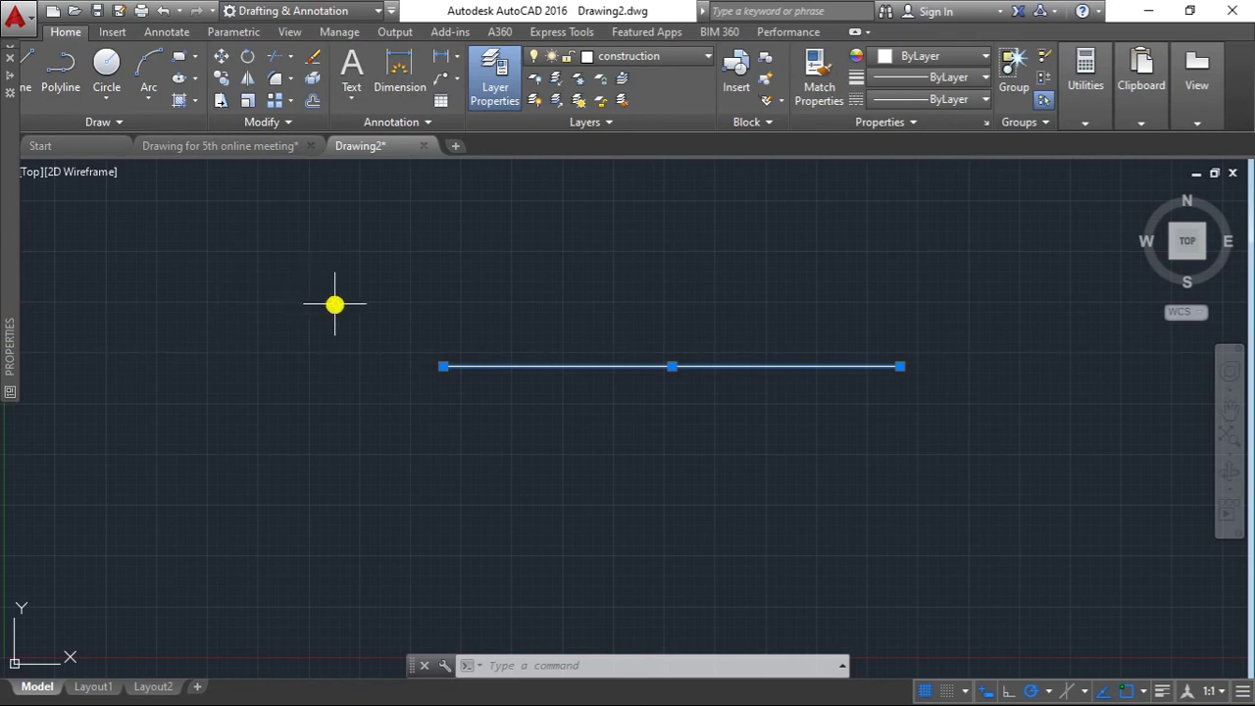
key("Escape")
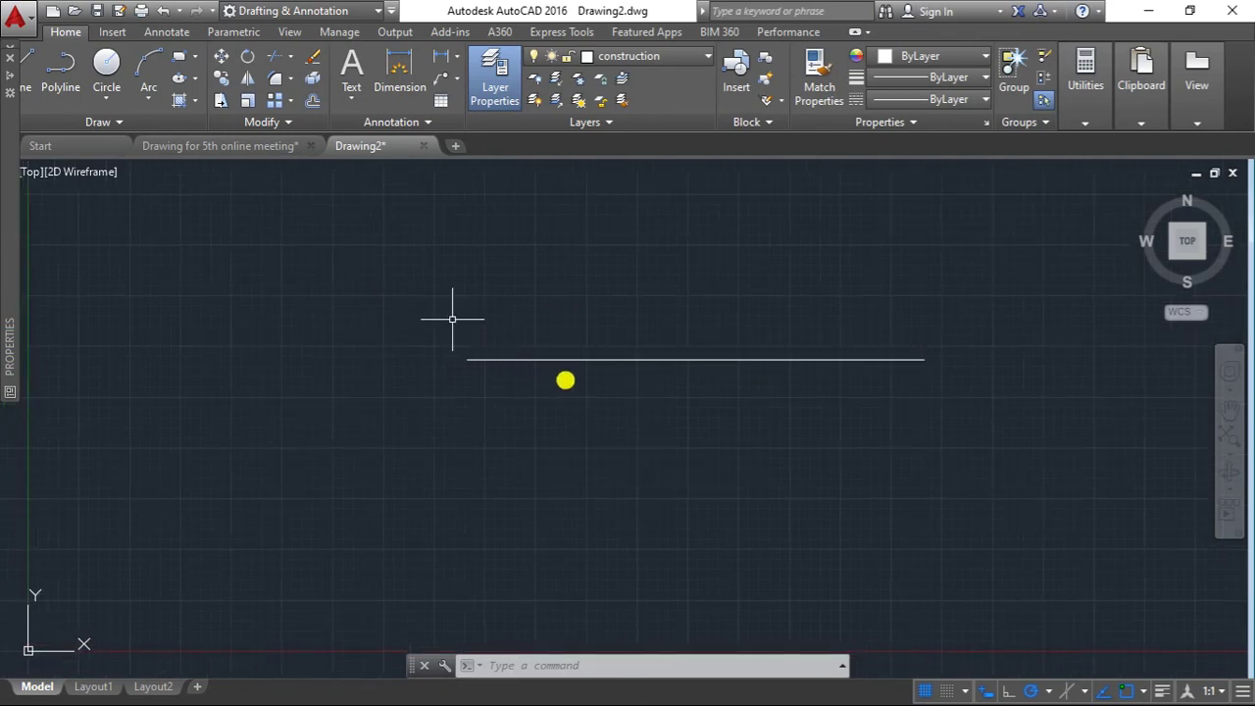
left_click(552, 361)
right_click(551, 360)
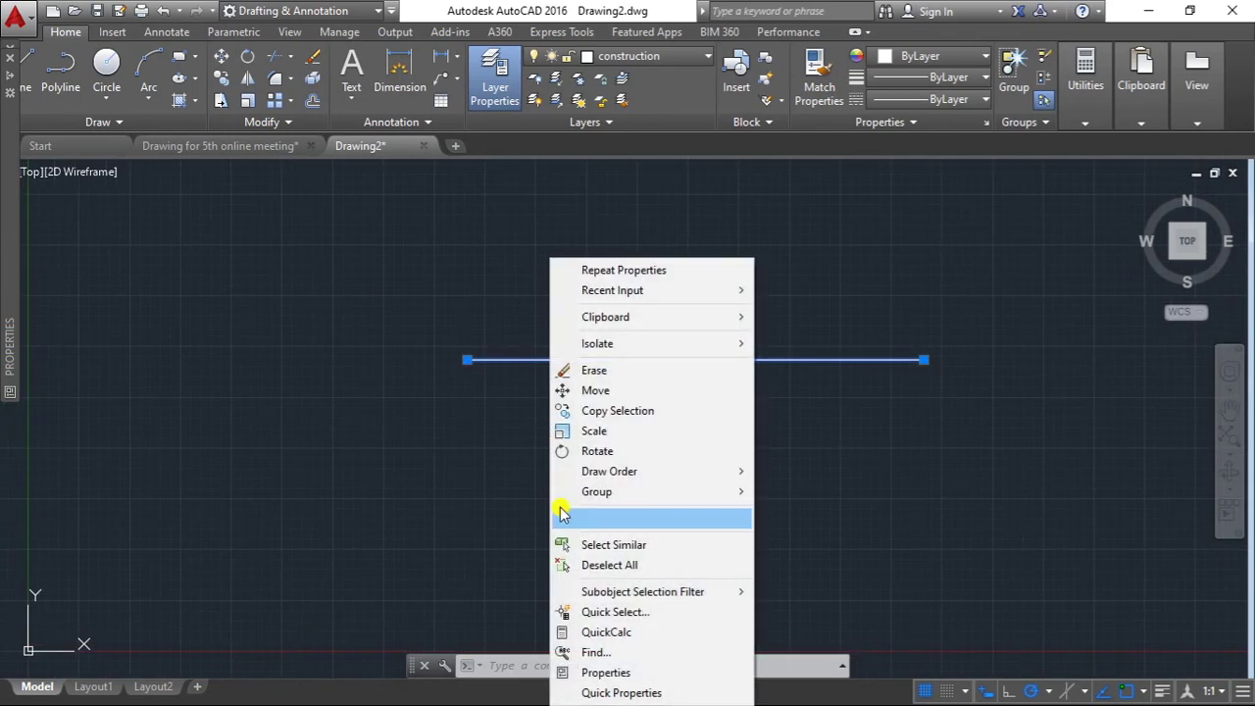
left_click(490, 484)
key("Escape")
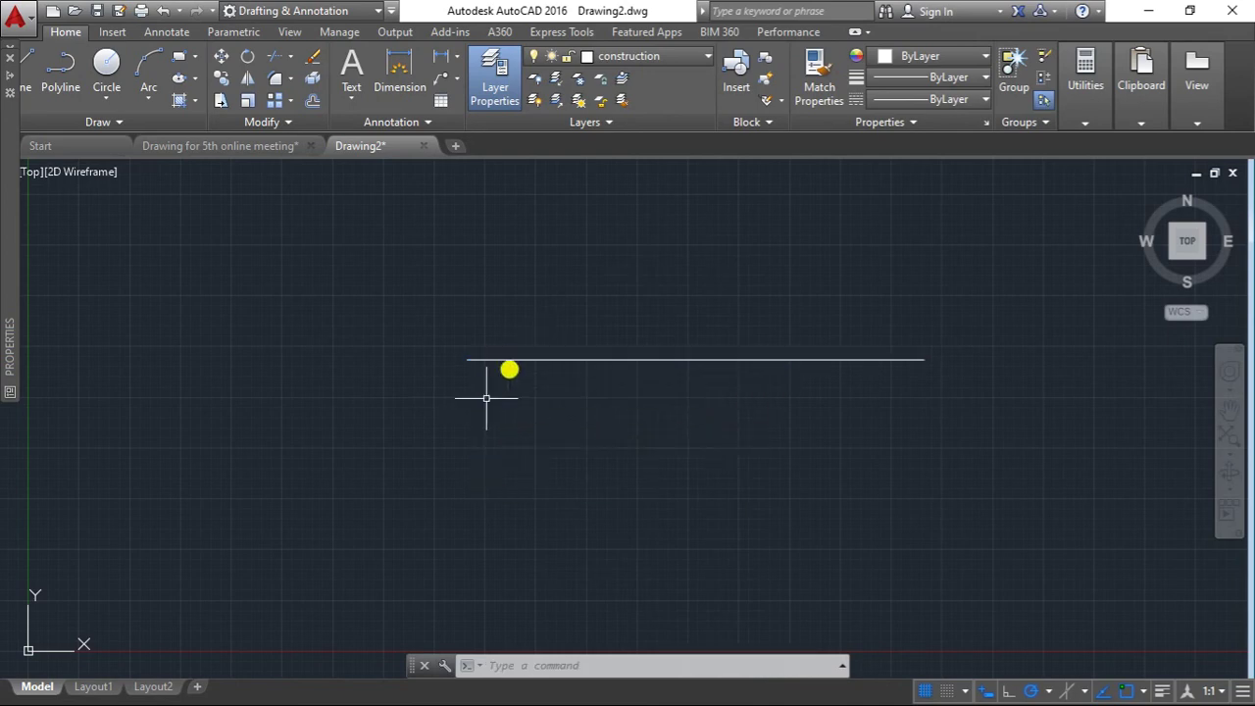
- Load the CENTER linetype from acad.lin while choosing a linetype for the construction layer
left_click(510, 365)
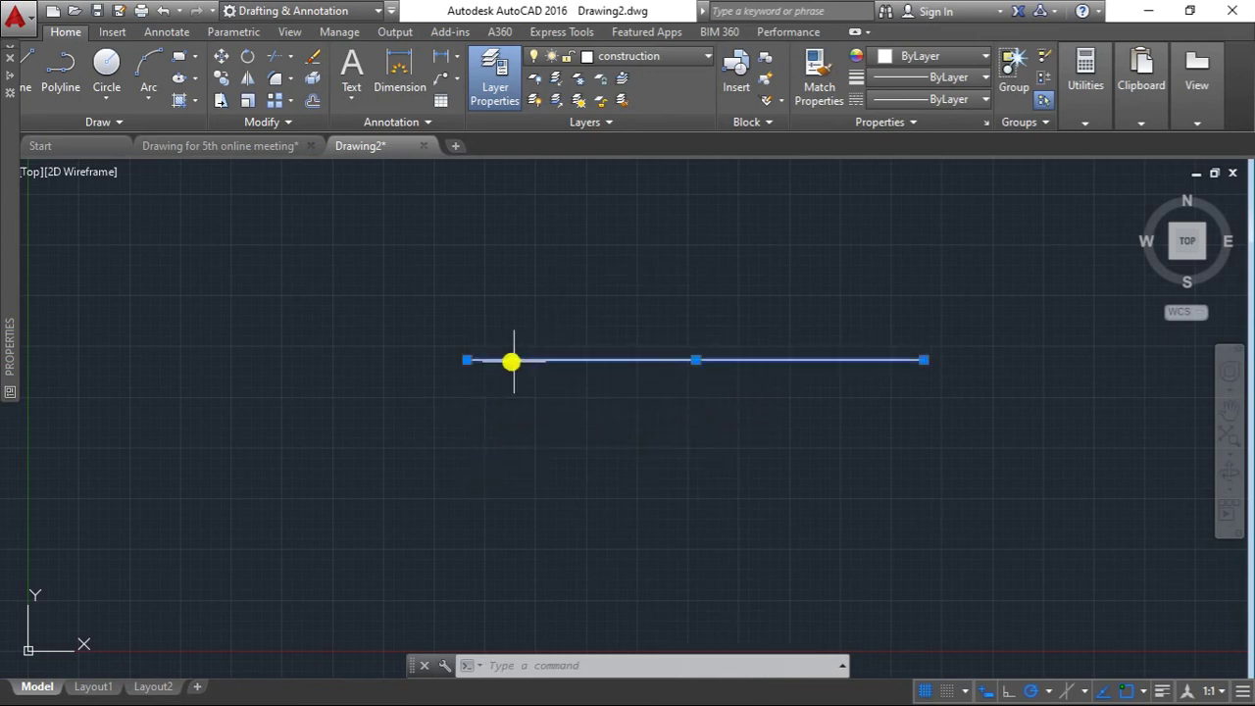
mouse_move(29, 250)
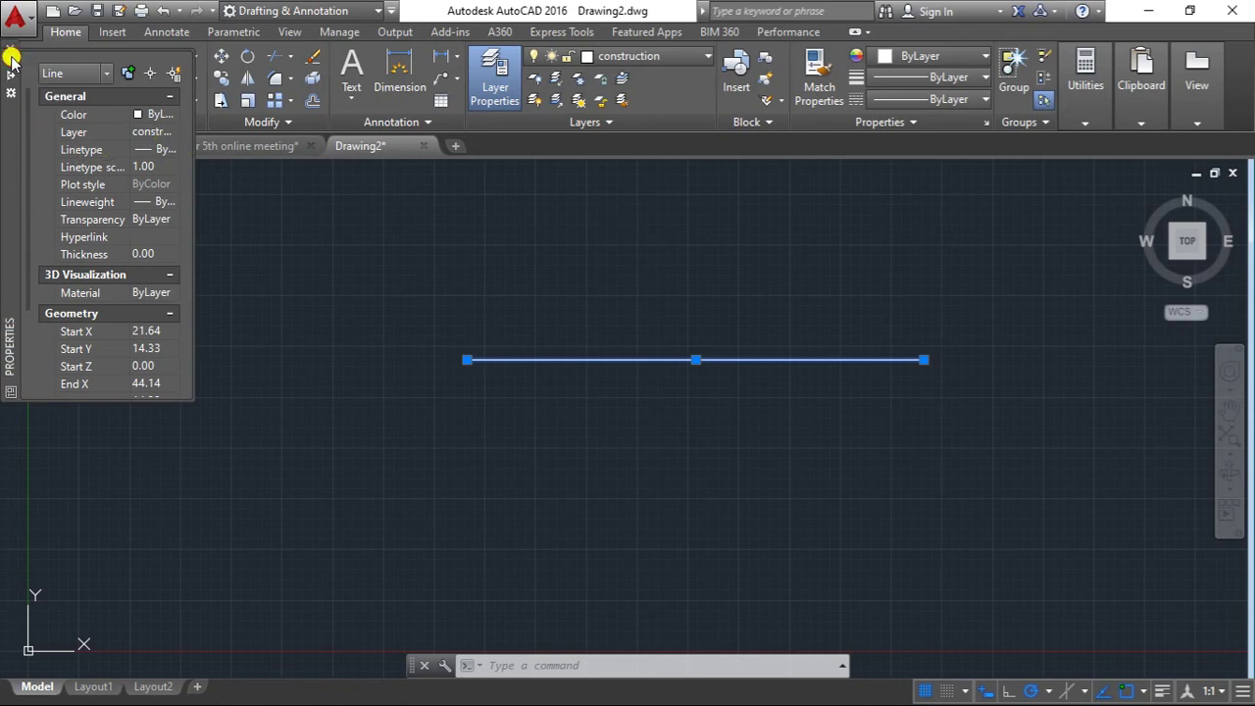
mouse_move(9, 108)
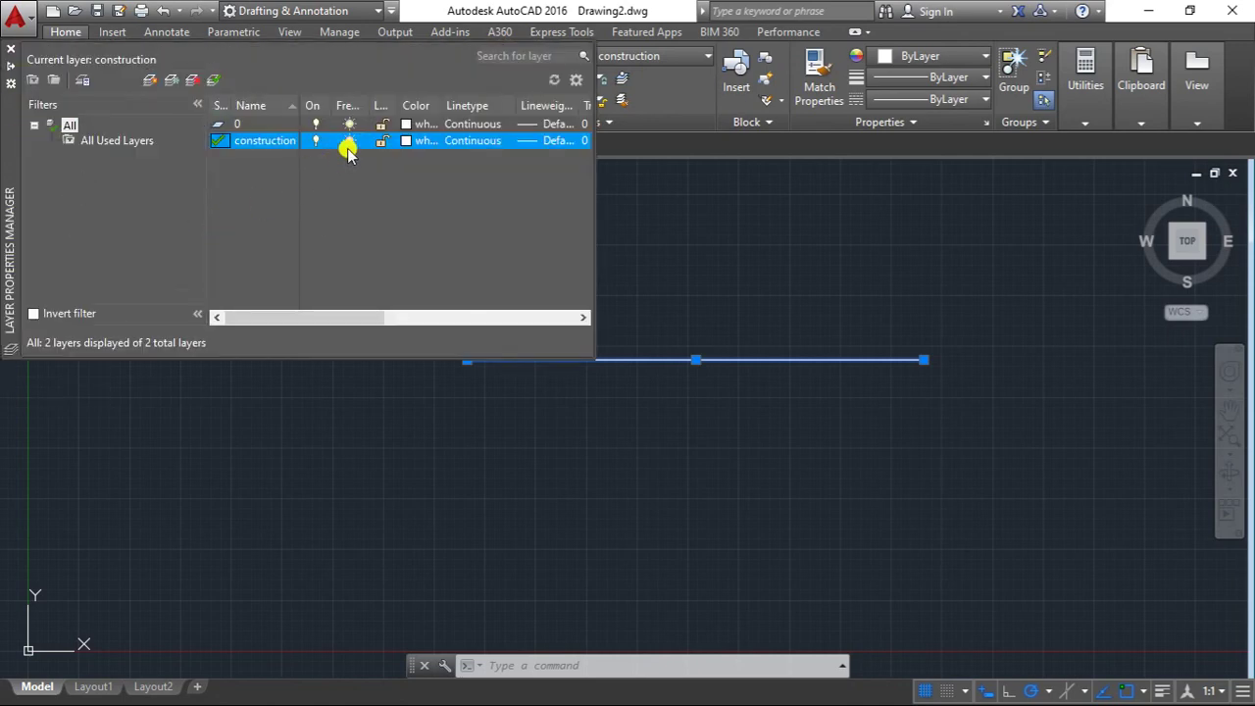
left_click(465, 142)
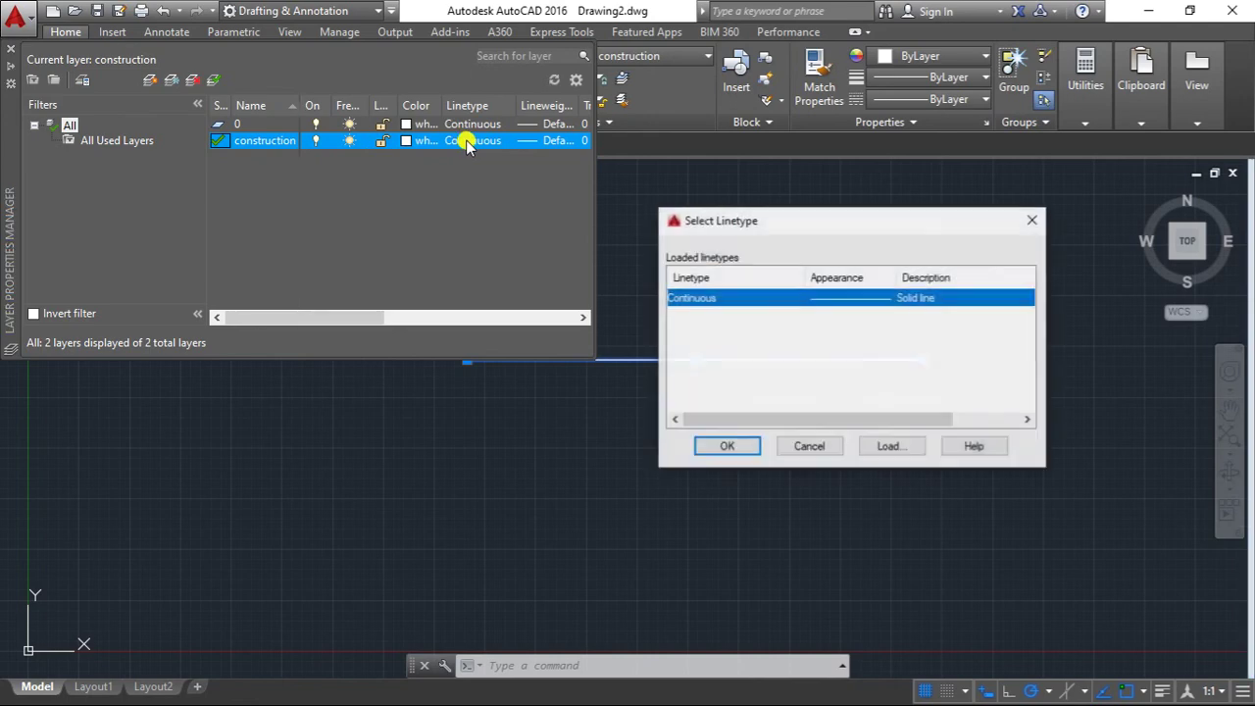
left_click_drag(787, 235, 759, 230)
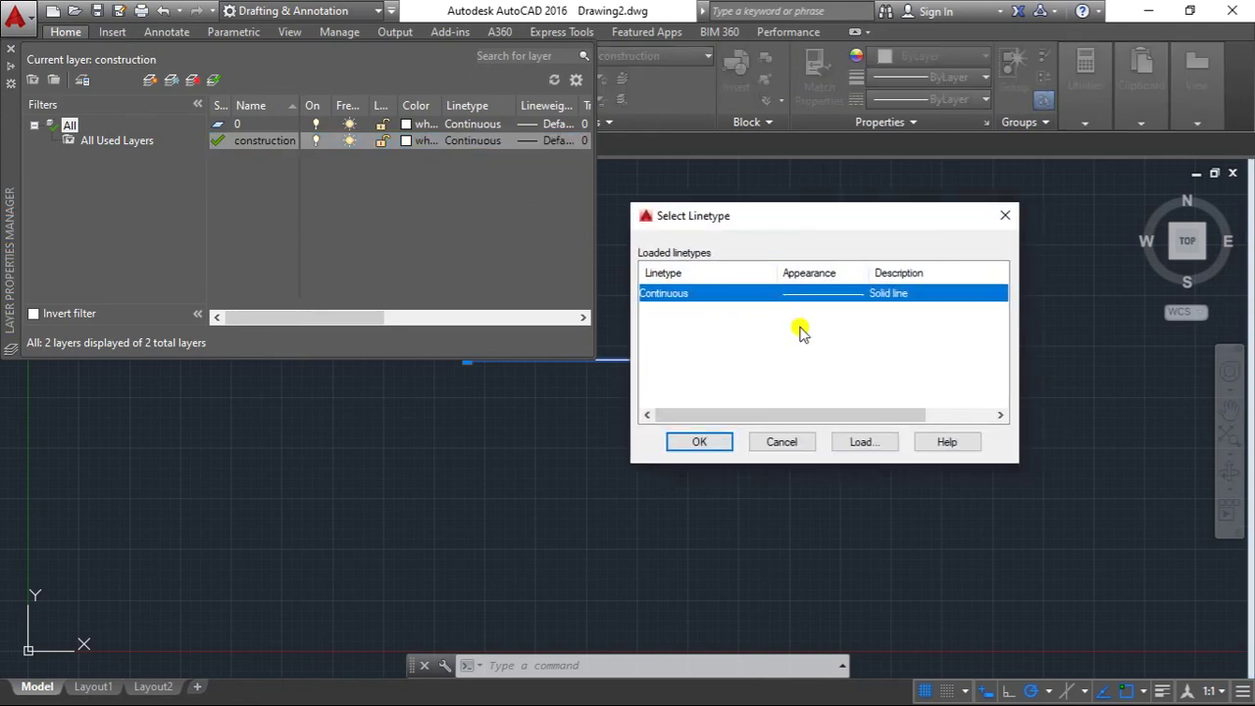
left_click(860, 441)
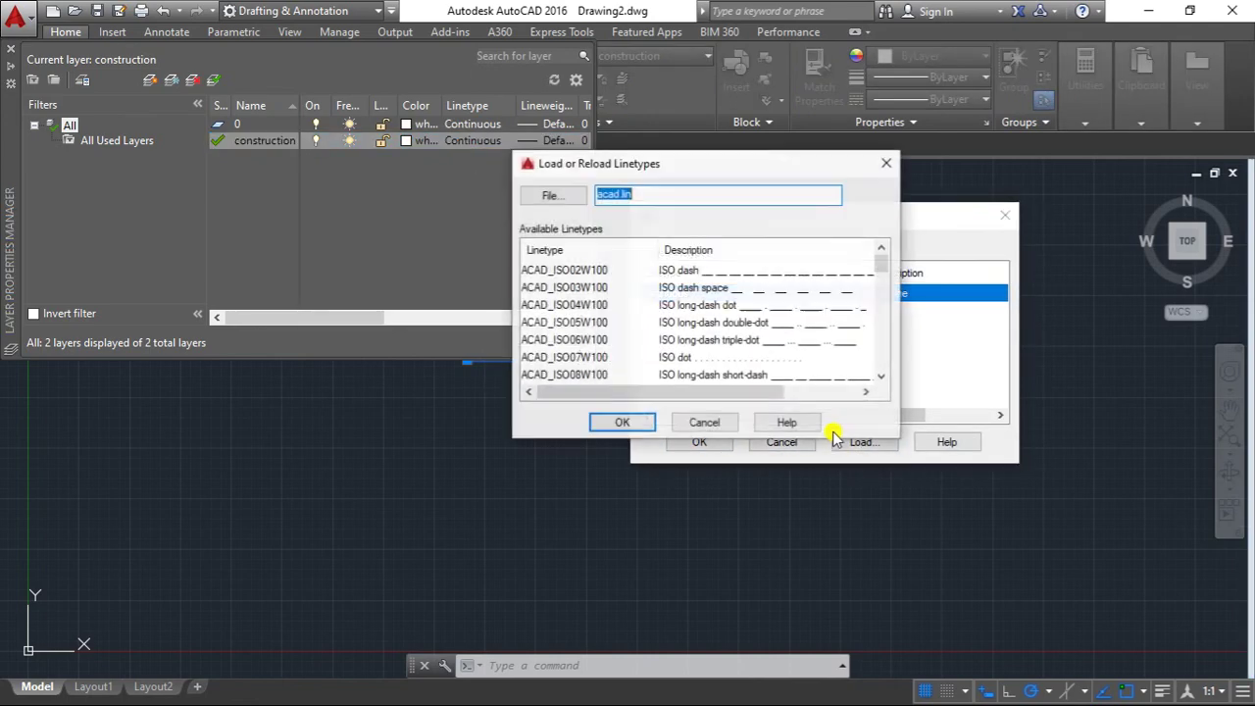
left_click_drag(881, 263, 887, 327)
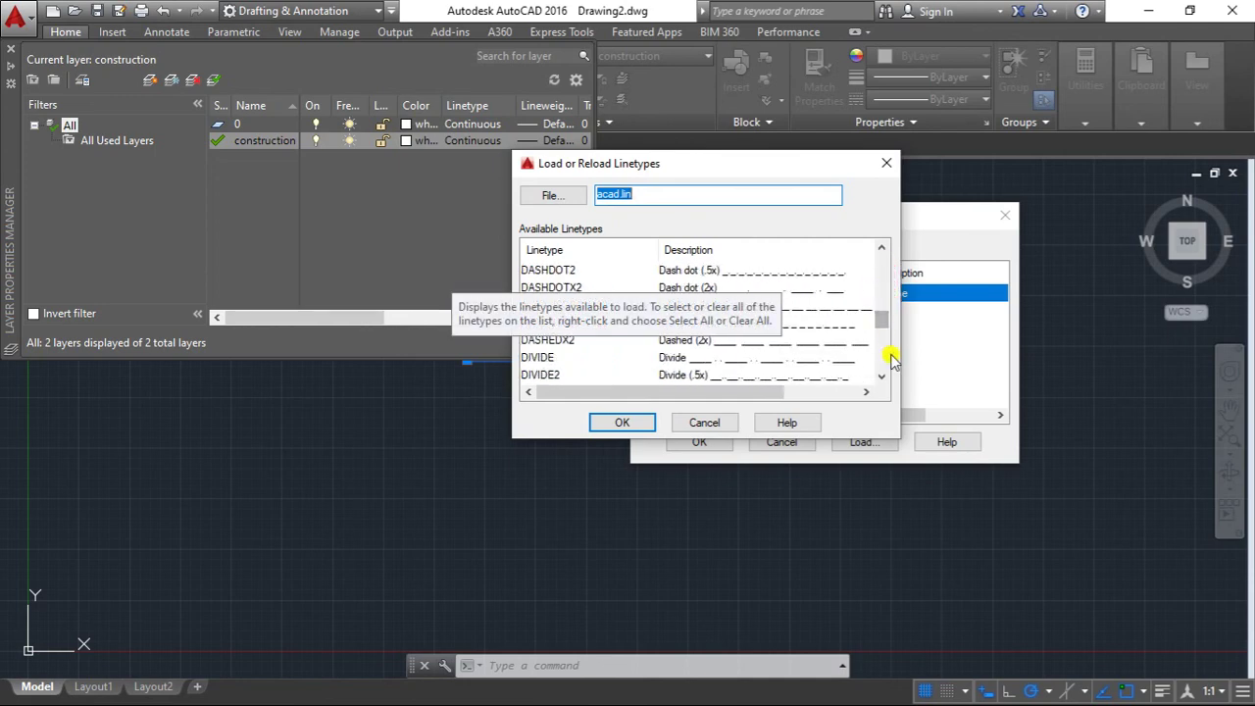
left_click_drag(882, 318, 878, 307)
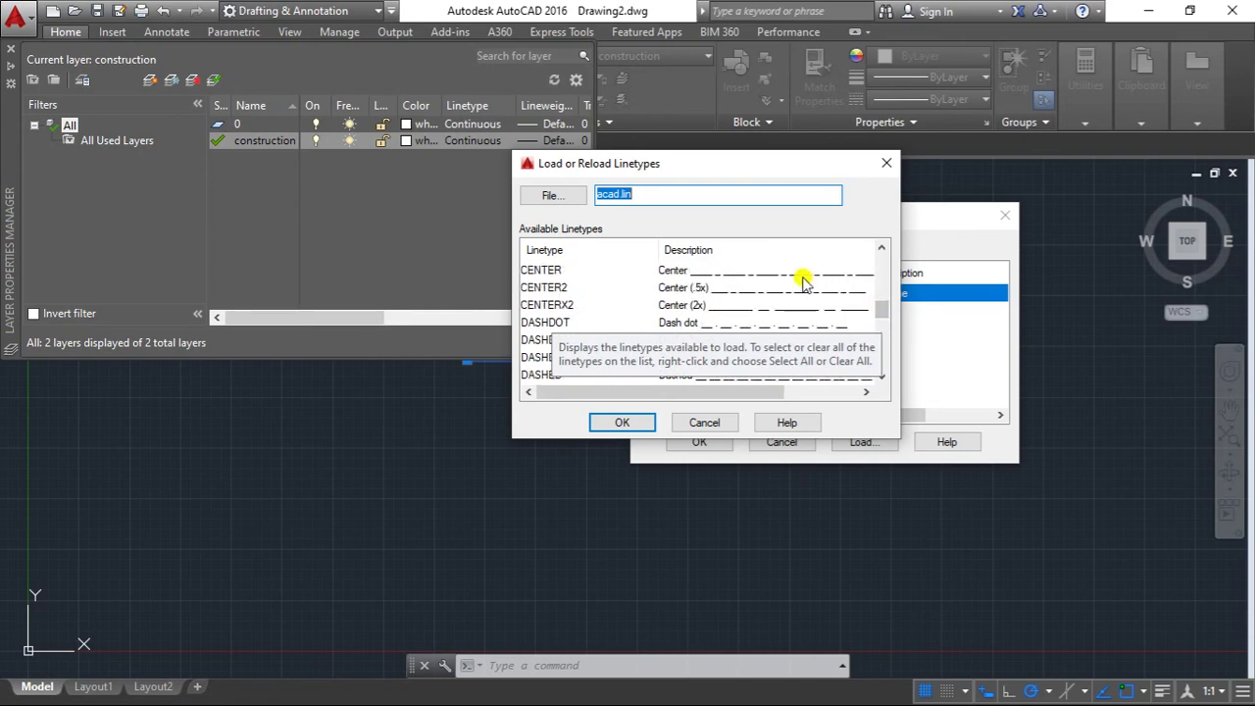
left_click(714, 274)
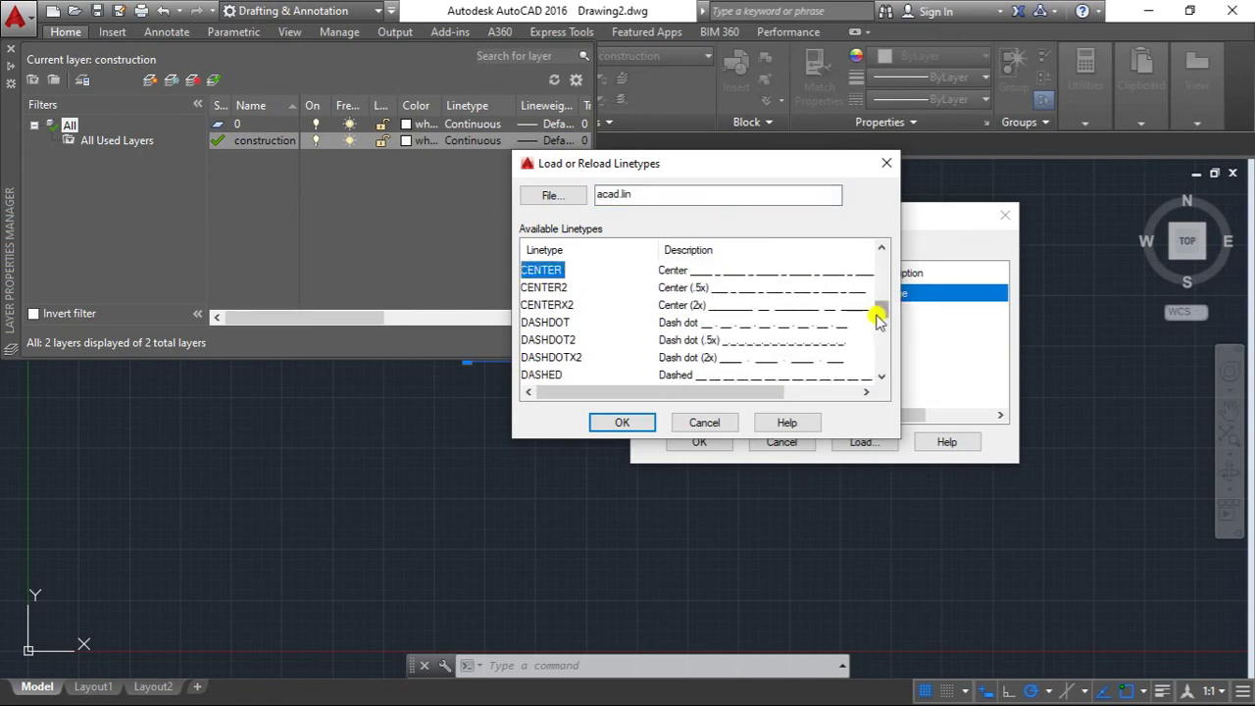
left_click_drag(879, 321, 881, 311)
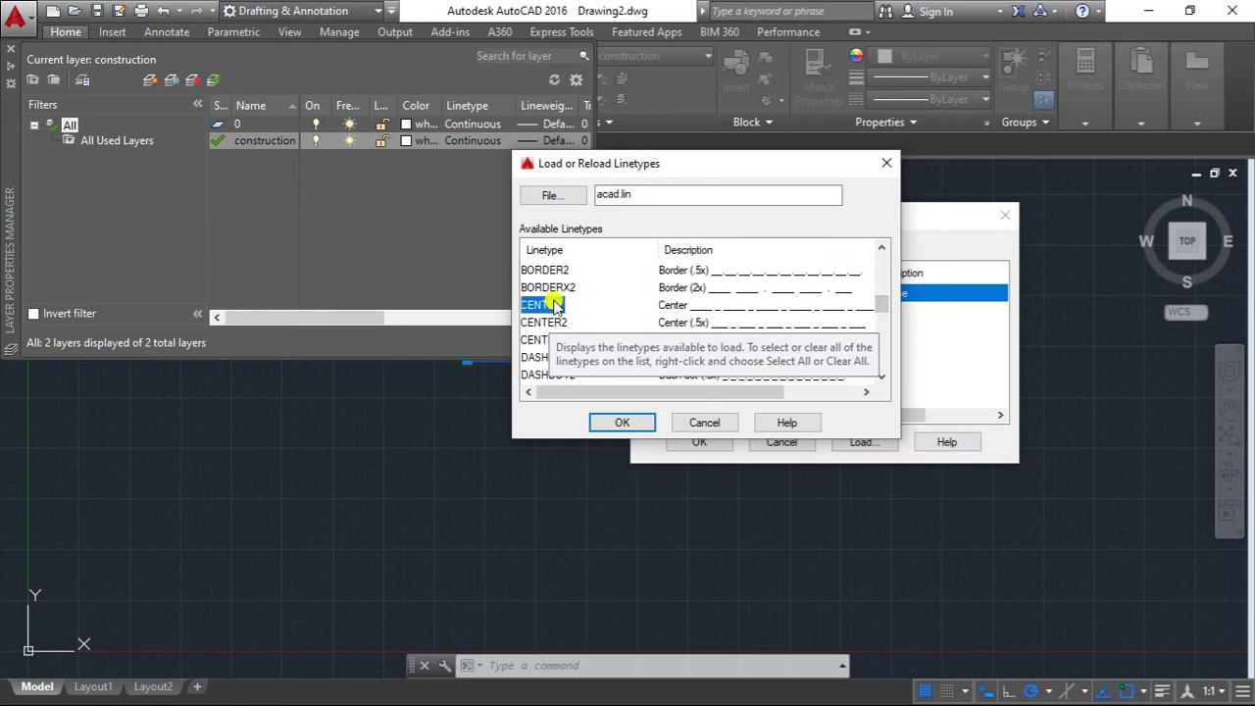
left_click(637, 423)
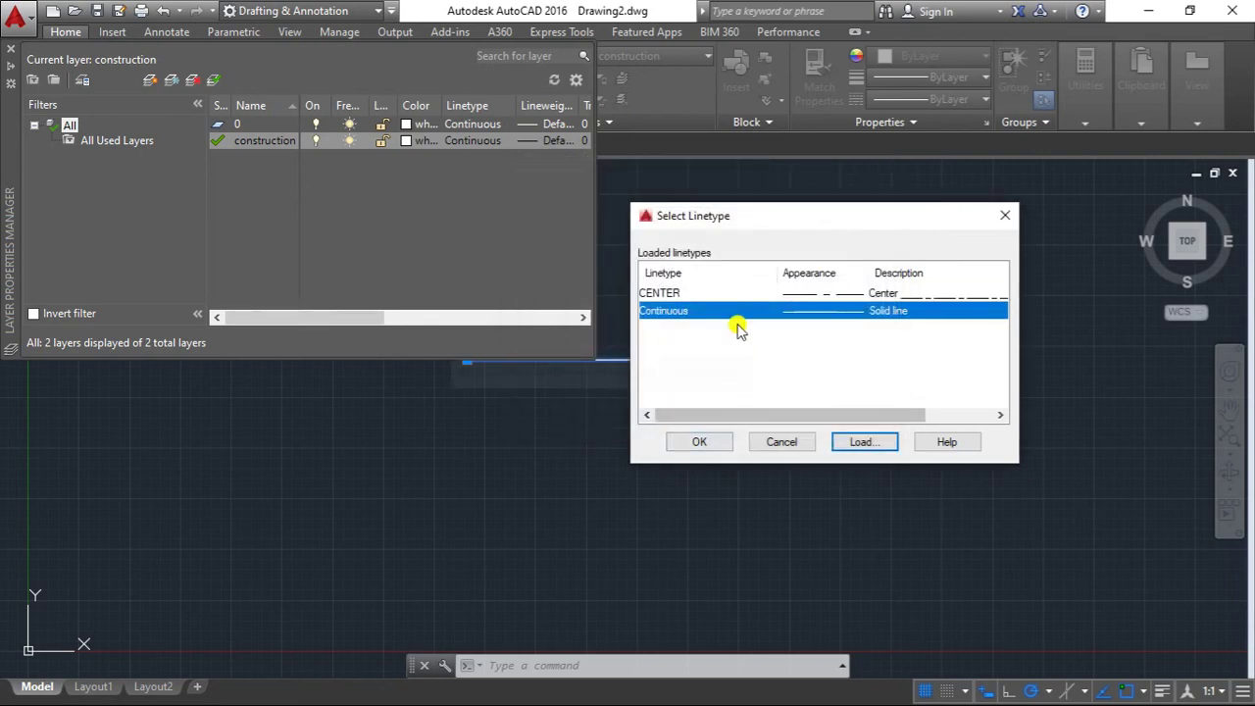
- Assign the CENTER linetype to the construction layer and clear the line selection
left_click(735, 295)
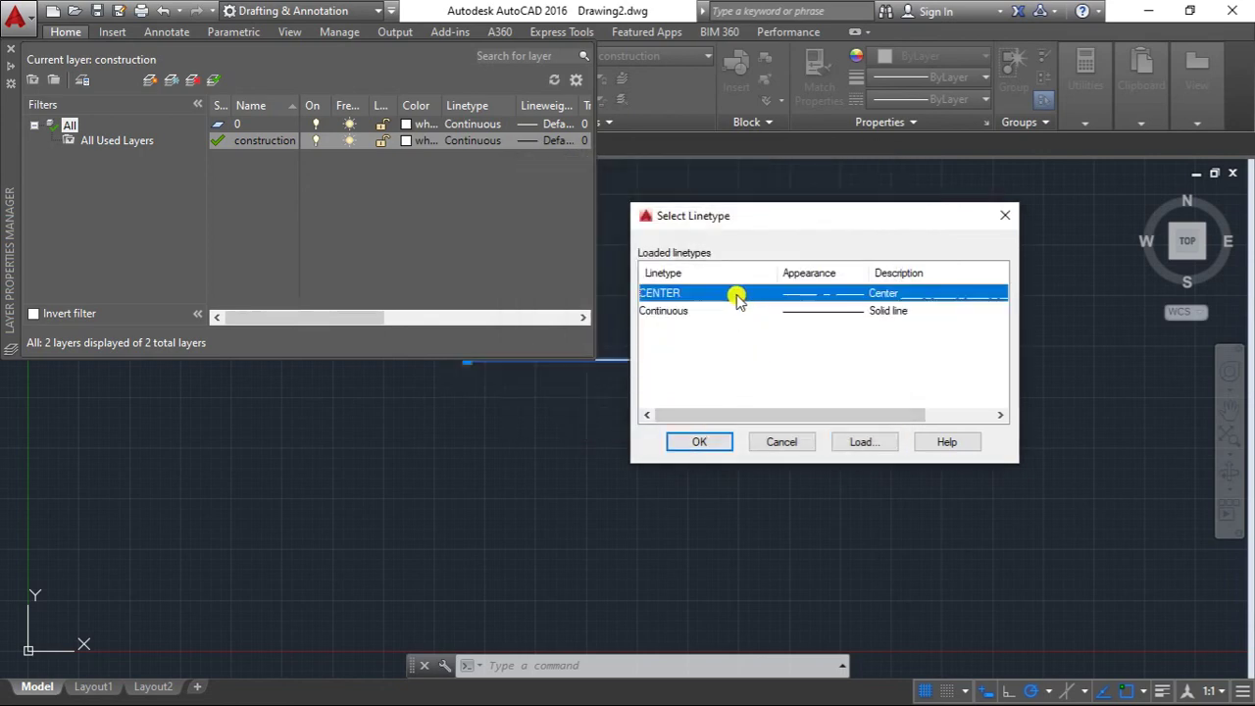
left_click(699, 441)
key("Escape")
key("Escape")
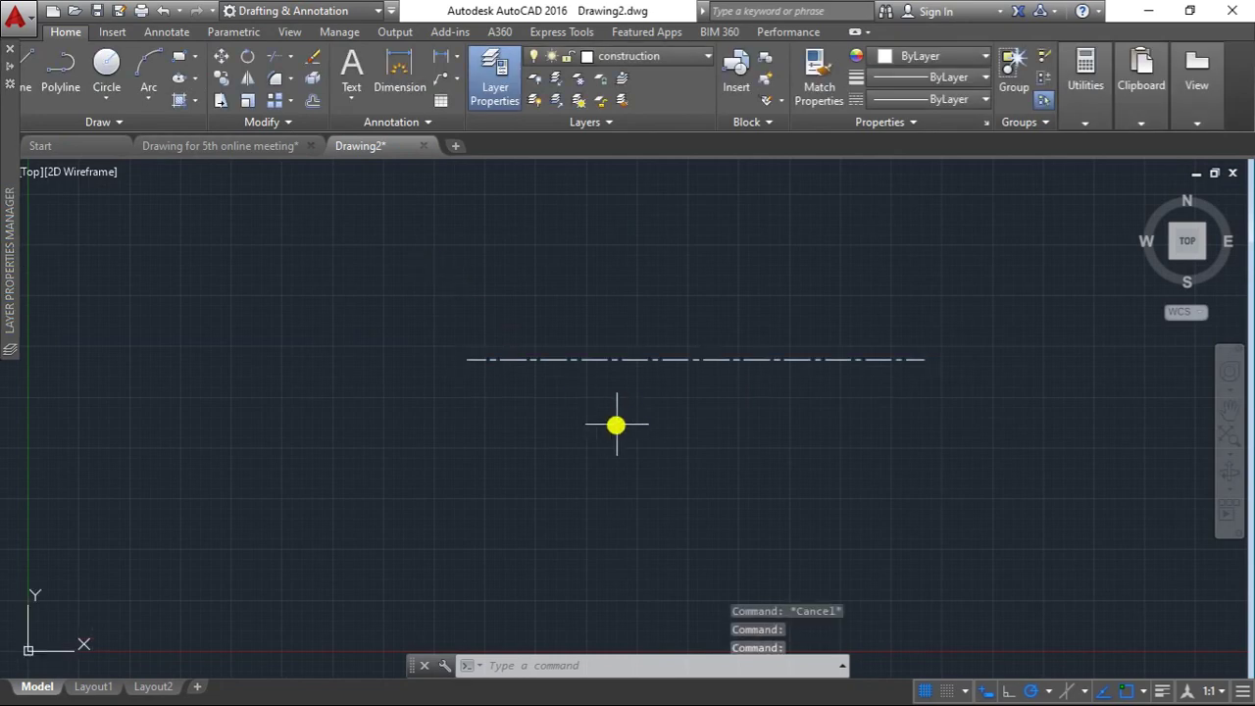
- Examine the horizontal line's dash pattern up close and review the construction layer's linetype setting
scroll(590, 394, "up", 2)
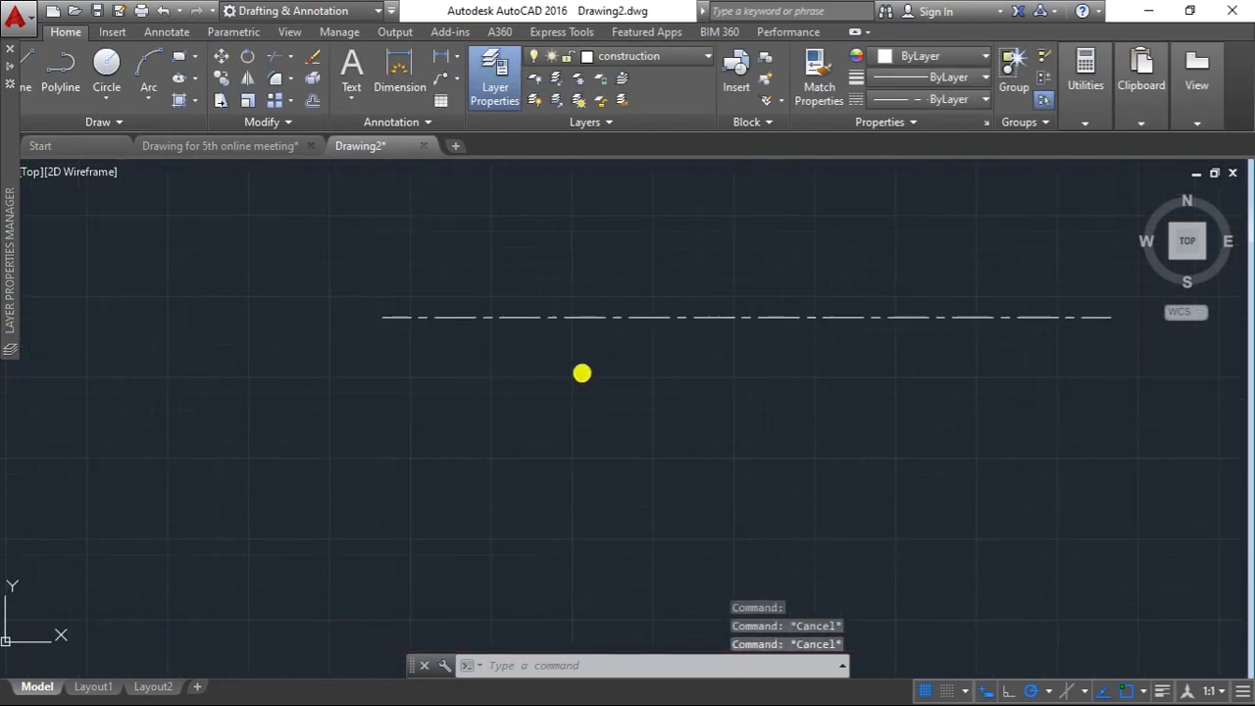
left_click(610, 326)
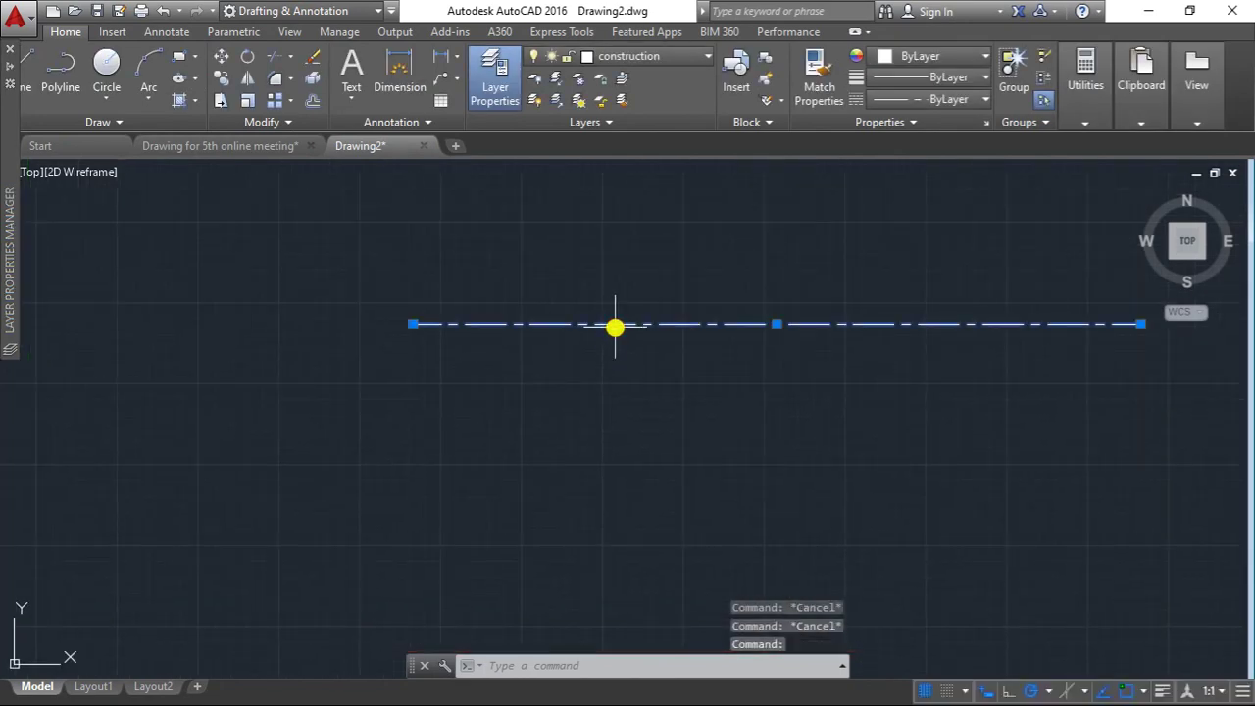
scroll(575, 407, "down", 2)
key("Escape")
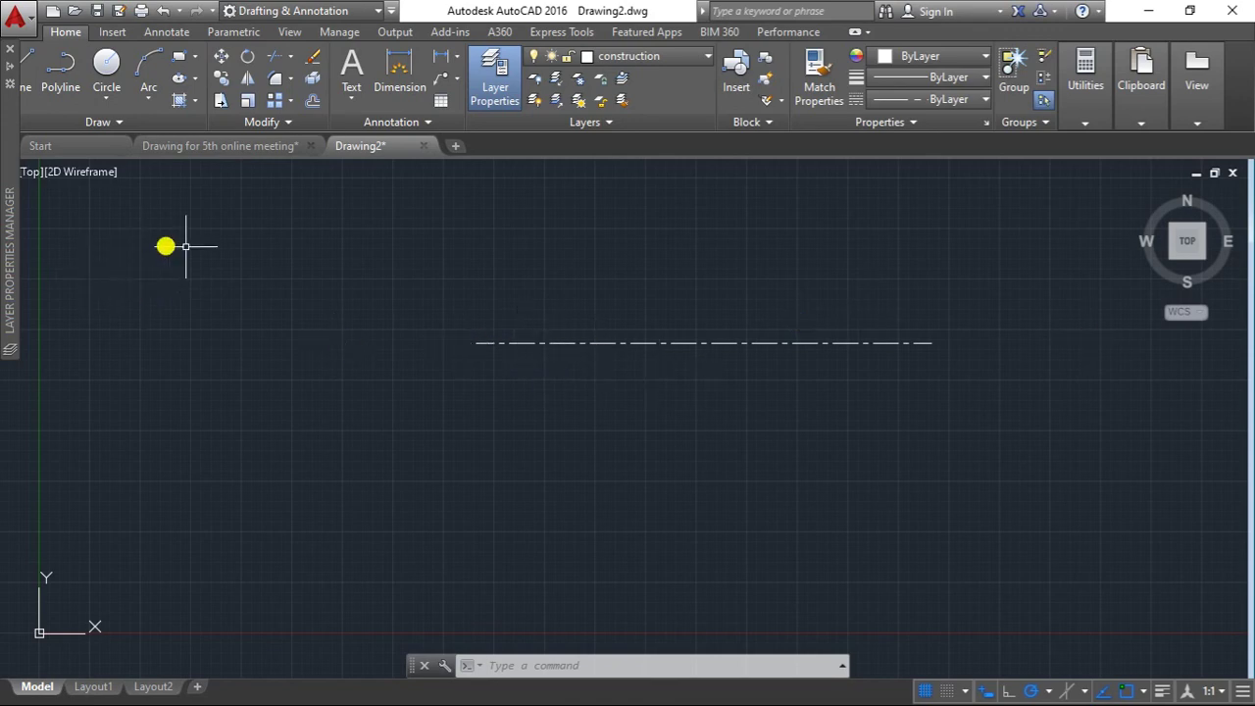
mouse_move(7, 152)
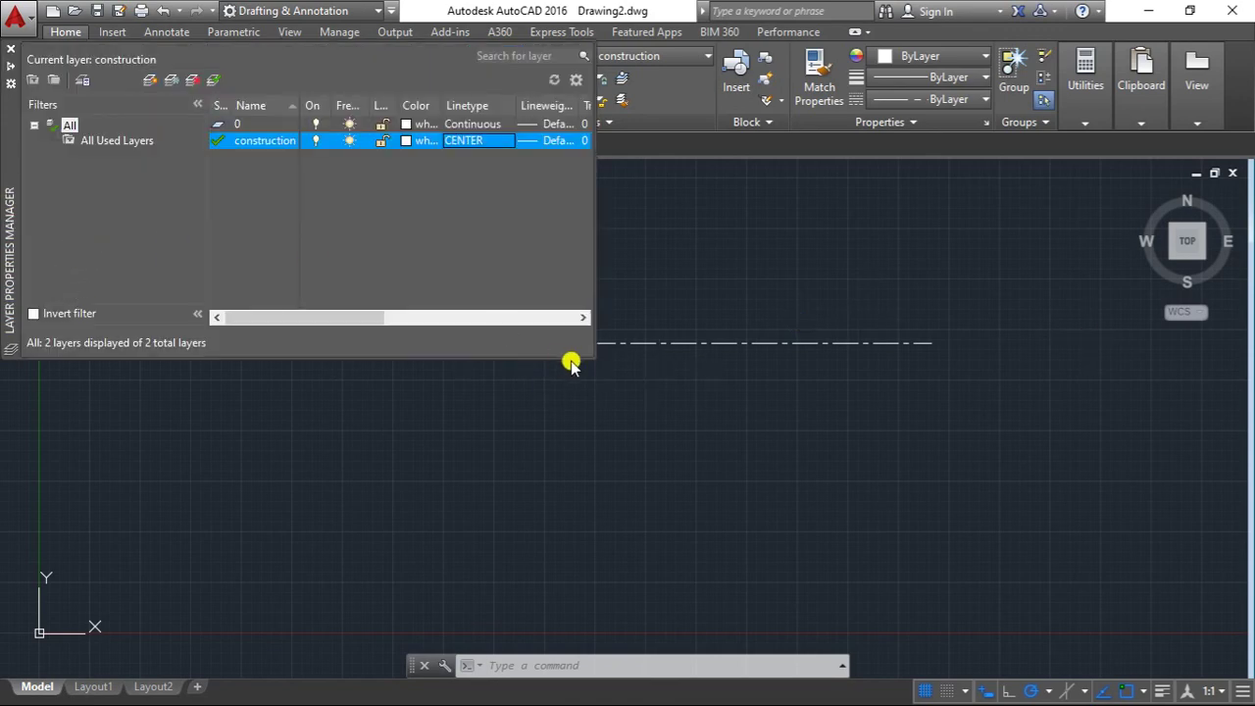
left_click(618, 383)
key("Escape")
key("Escape")
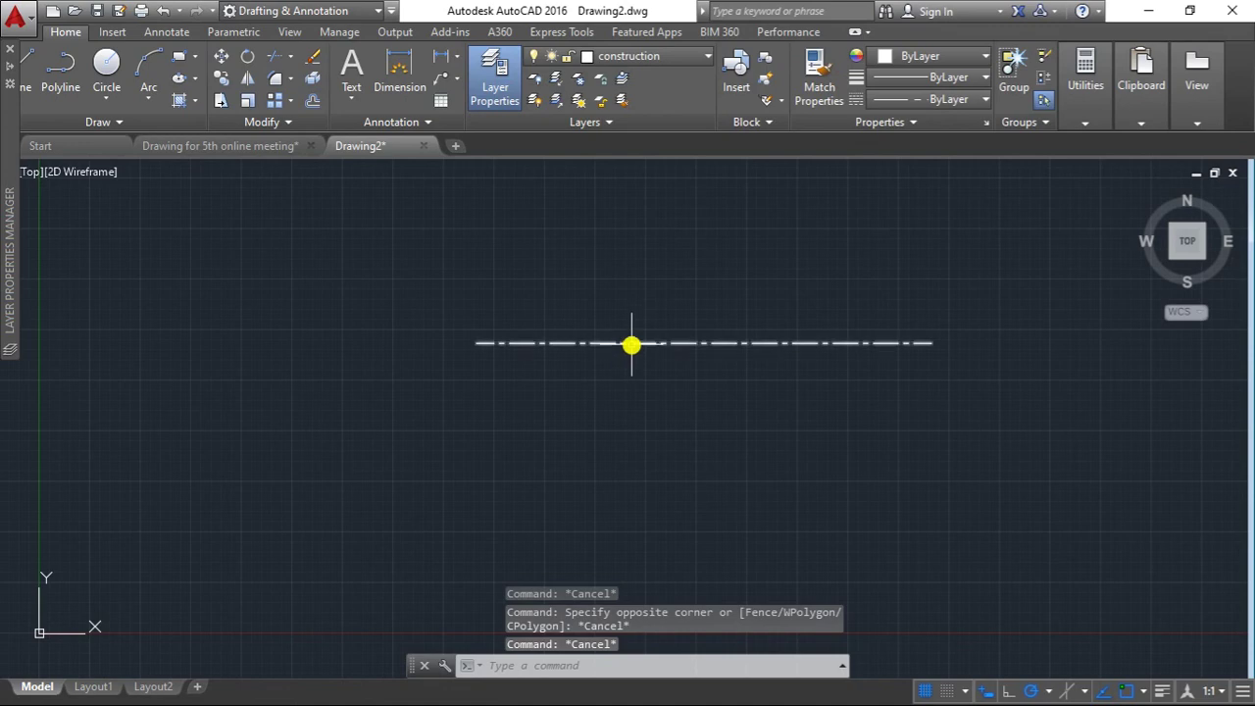
- Set the horizontal line's linetype scale to 2 in its properties and deselect the line
left_click(631, 343)
right_click(631, 353)
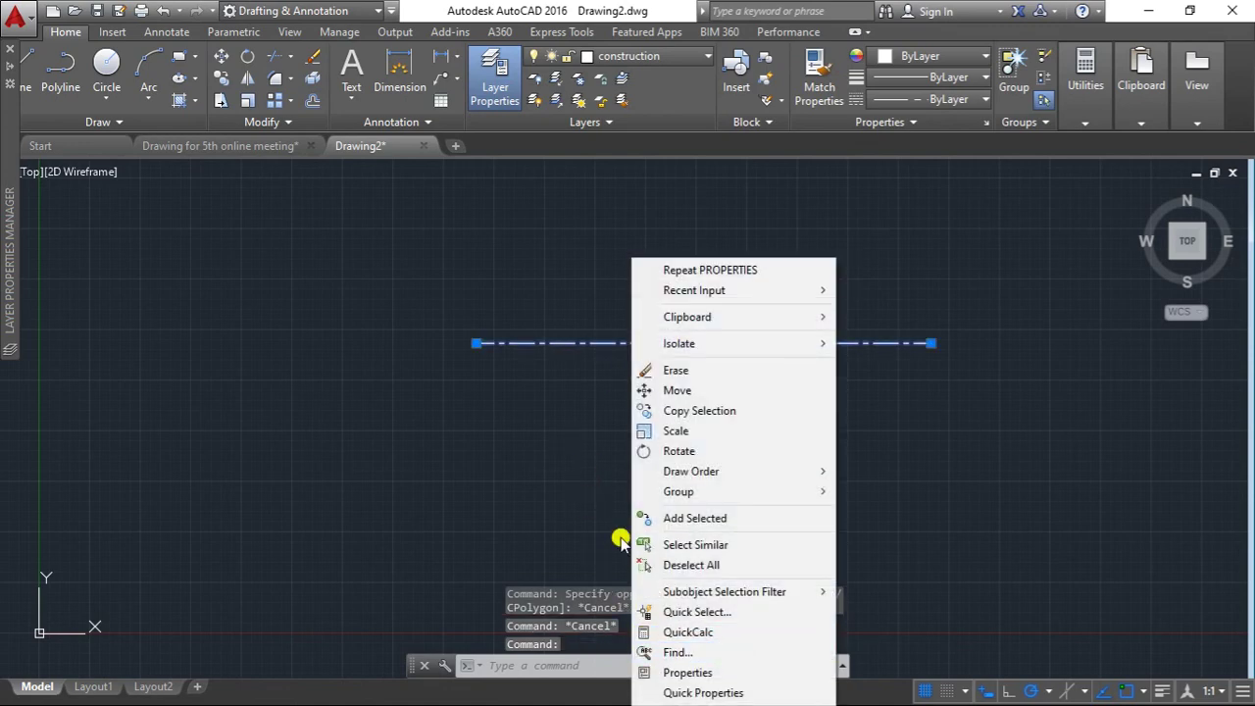
left_click(681, 672)
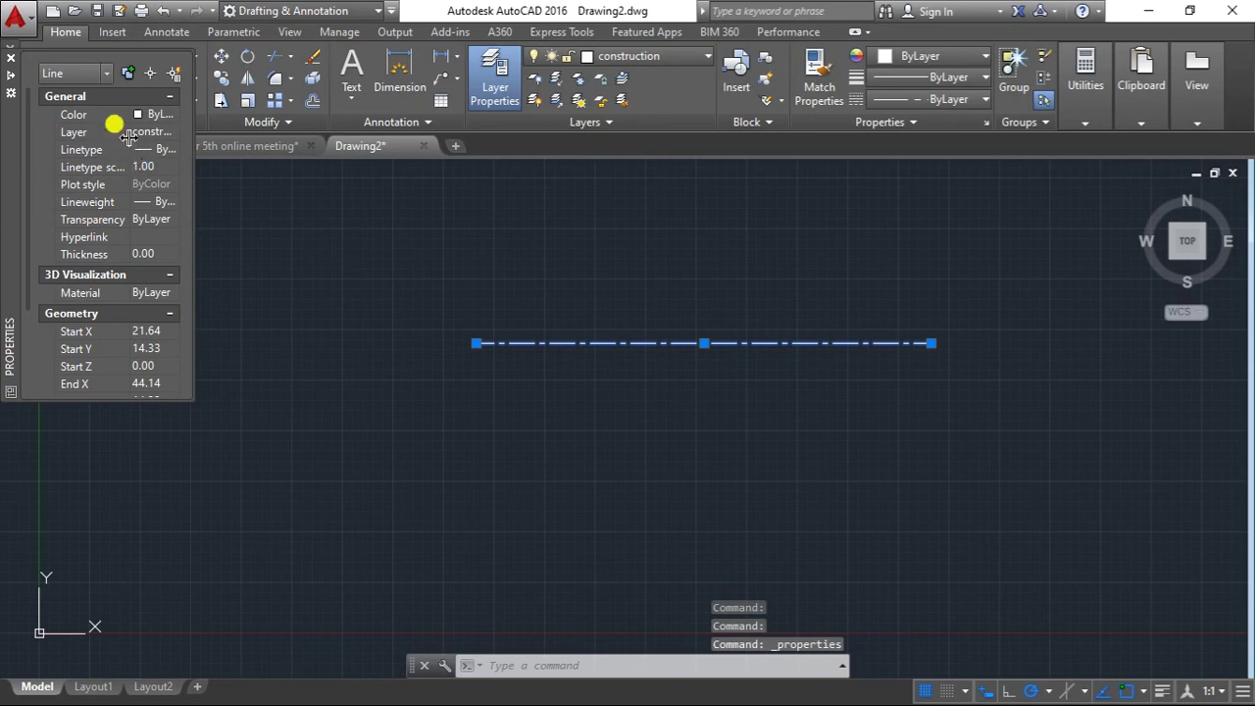
mouse_move(129, 137)
left_mouse_down()
mouse_move(152, 143)
mouse_move(139, 147)
left_mouse_up()
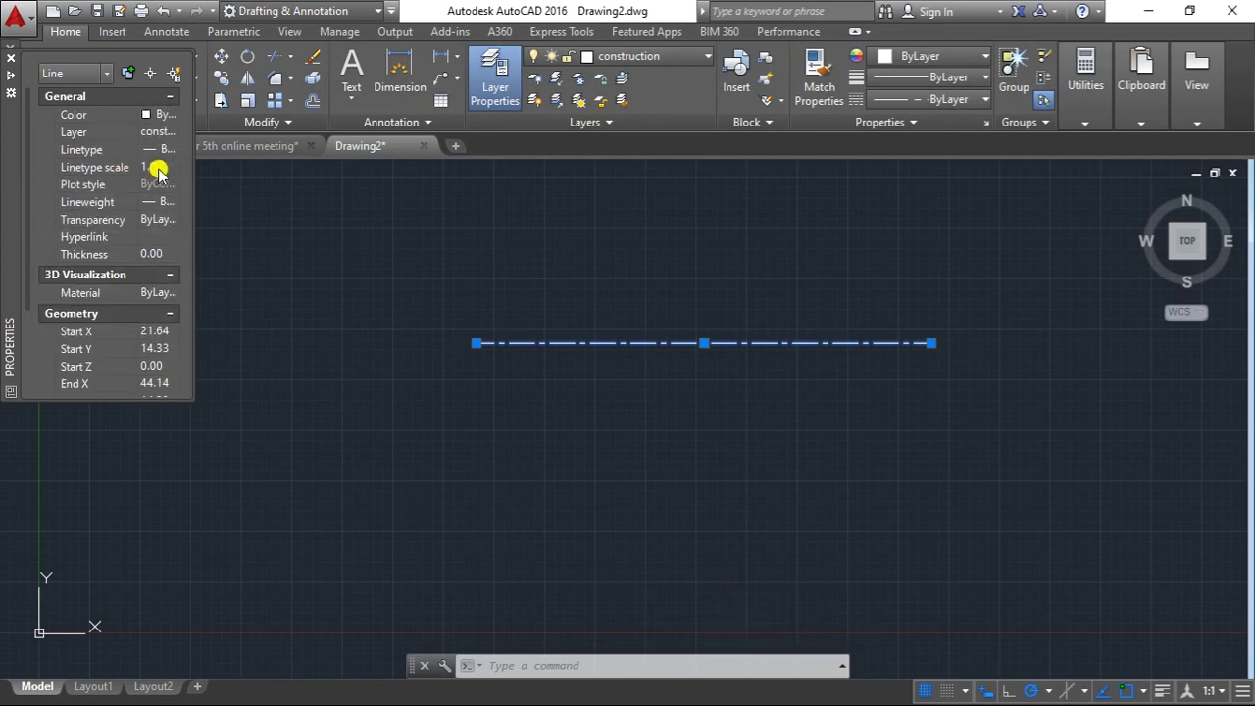
left_click(150, 165)
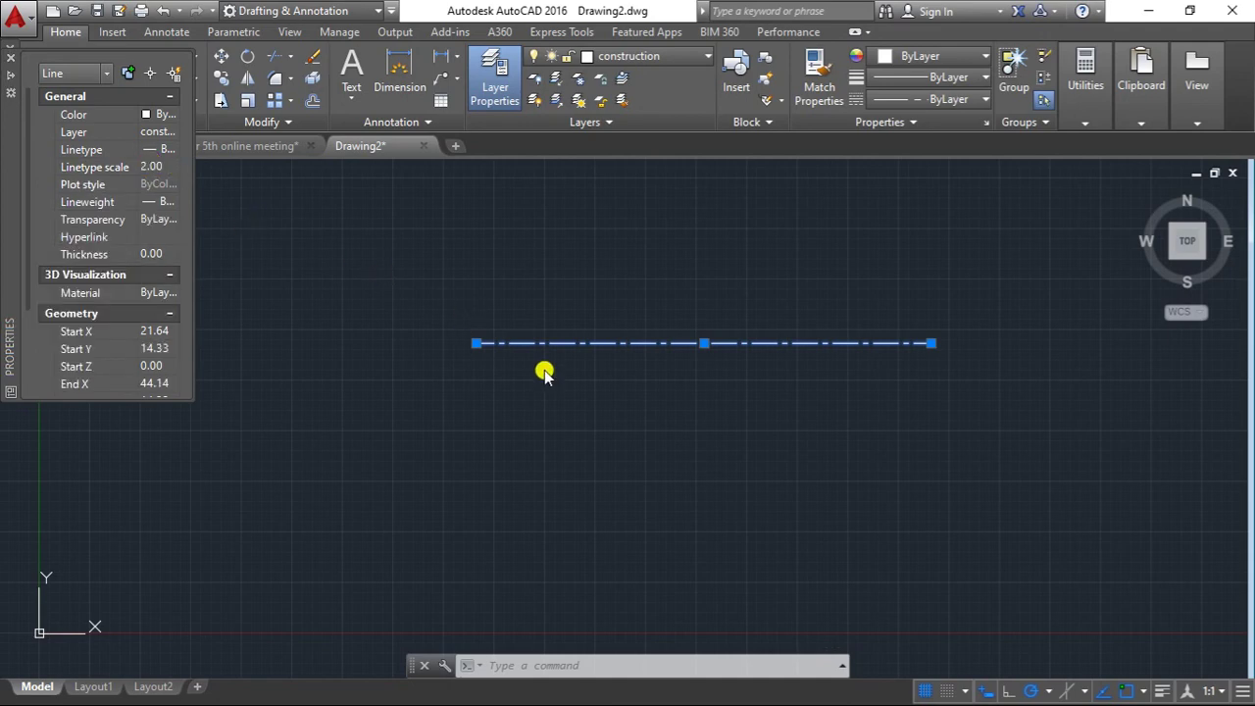
left_click(615, 417)
key("Escape")
scroll(667, 403, "up", 2)
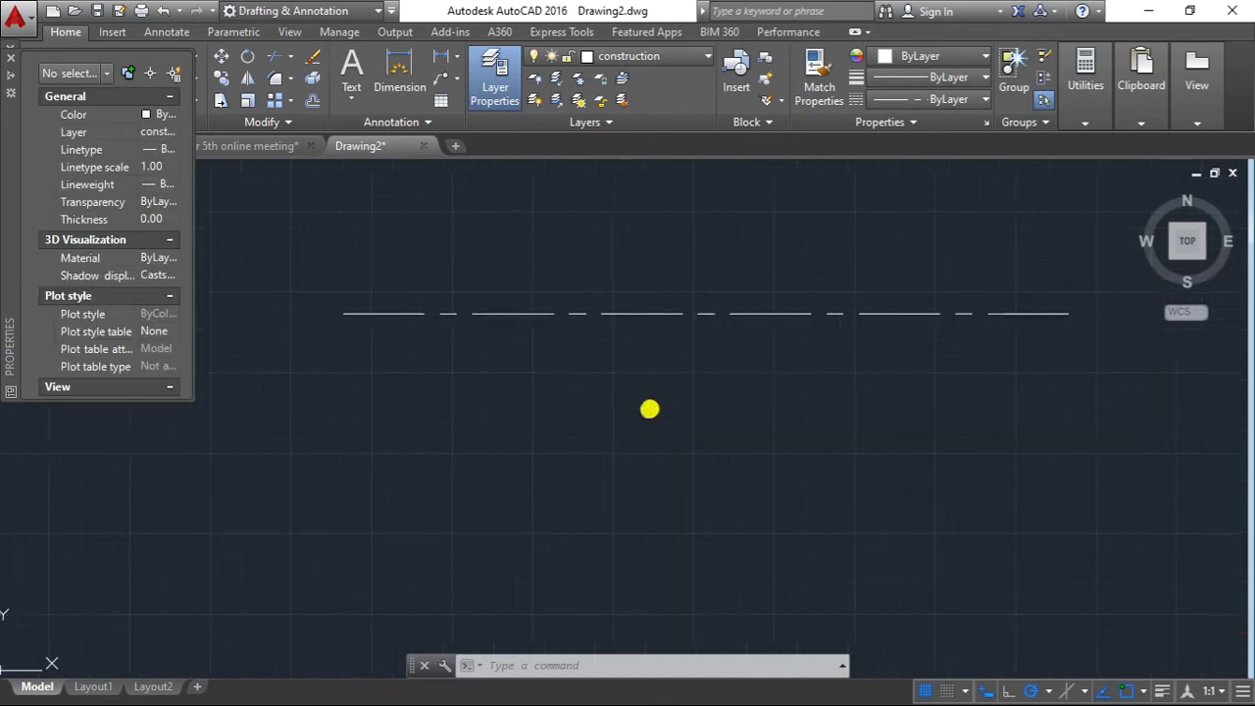
- Set the current view's annotation scale to 1:50 with the horizontal line selected, and deselect the line
left_click(632, 315)
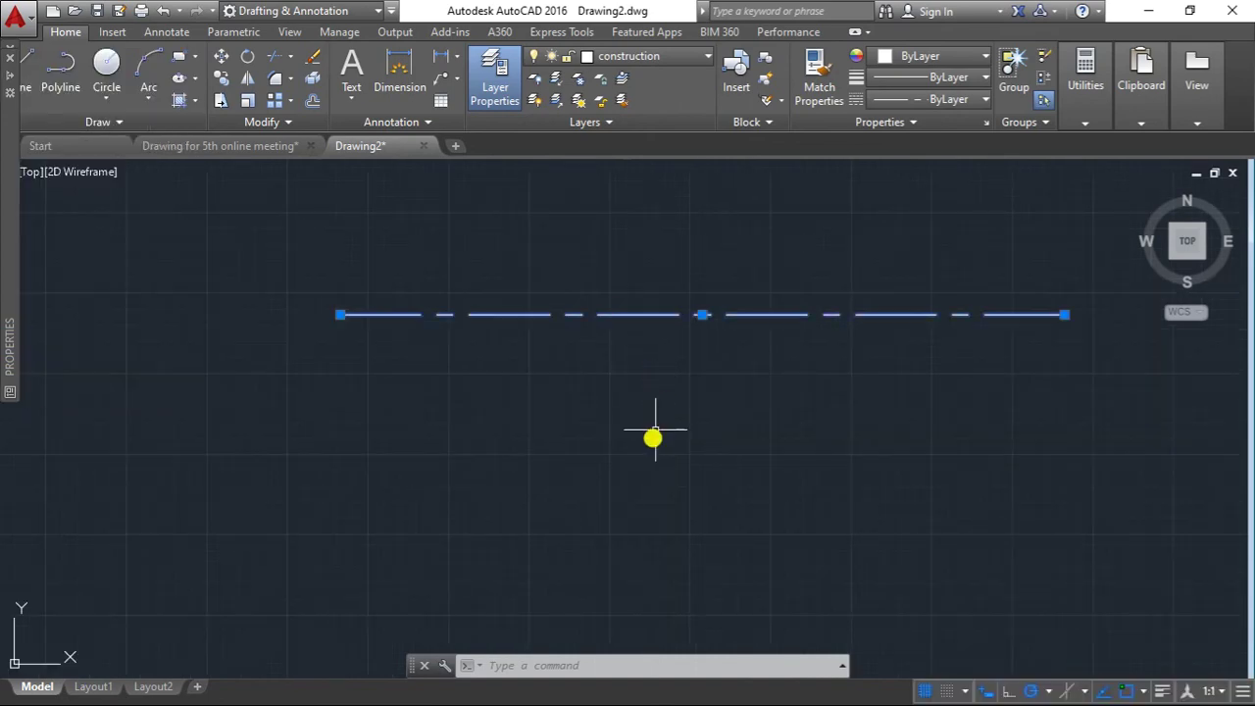
scroll(646, 442, "down", 2)
key("Escape")
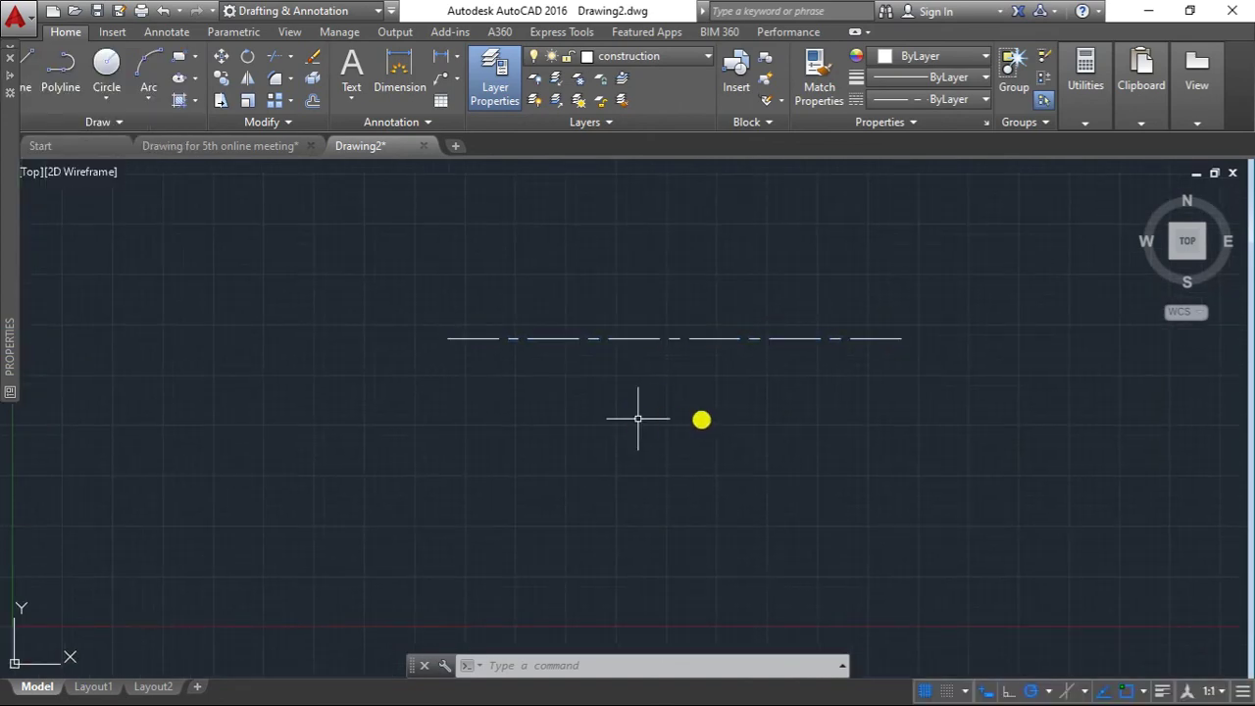
left_click(887, 340)
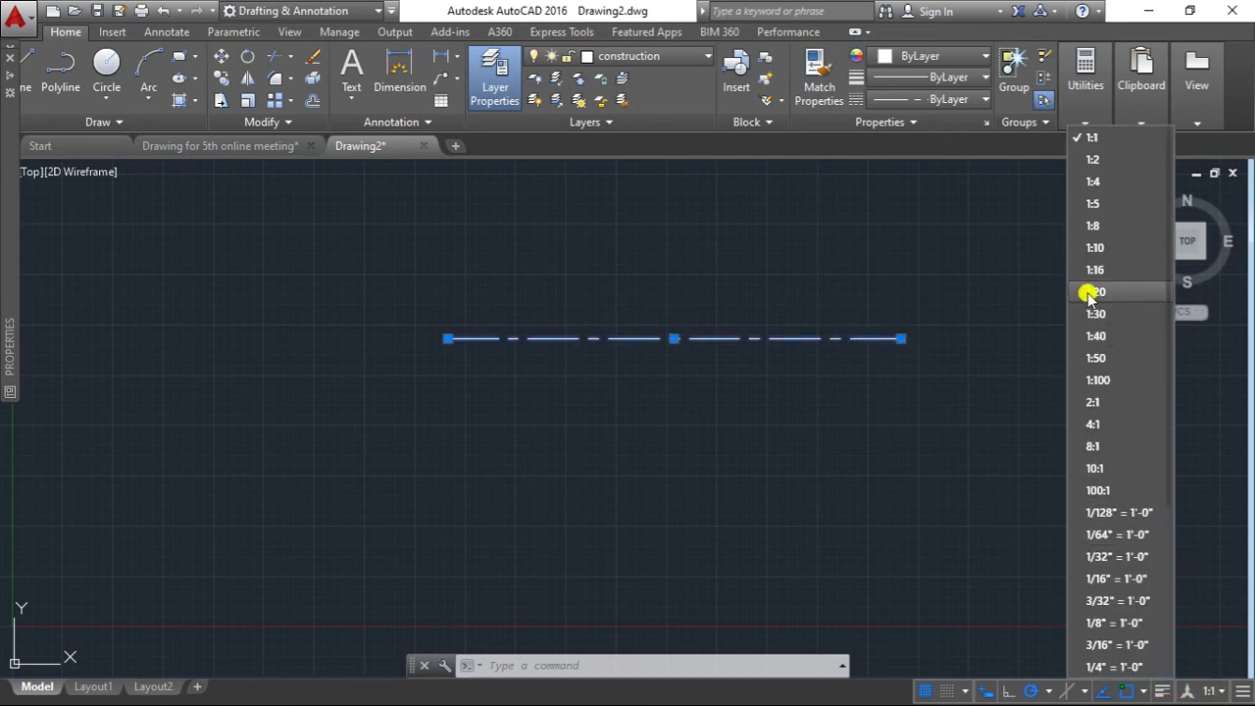
left_click(1096, 357)
key("Escape")
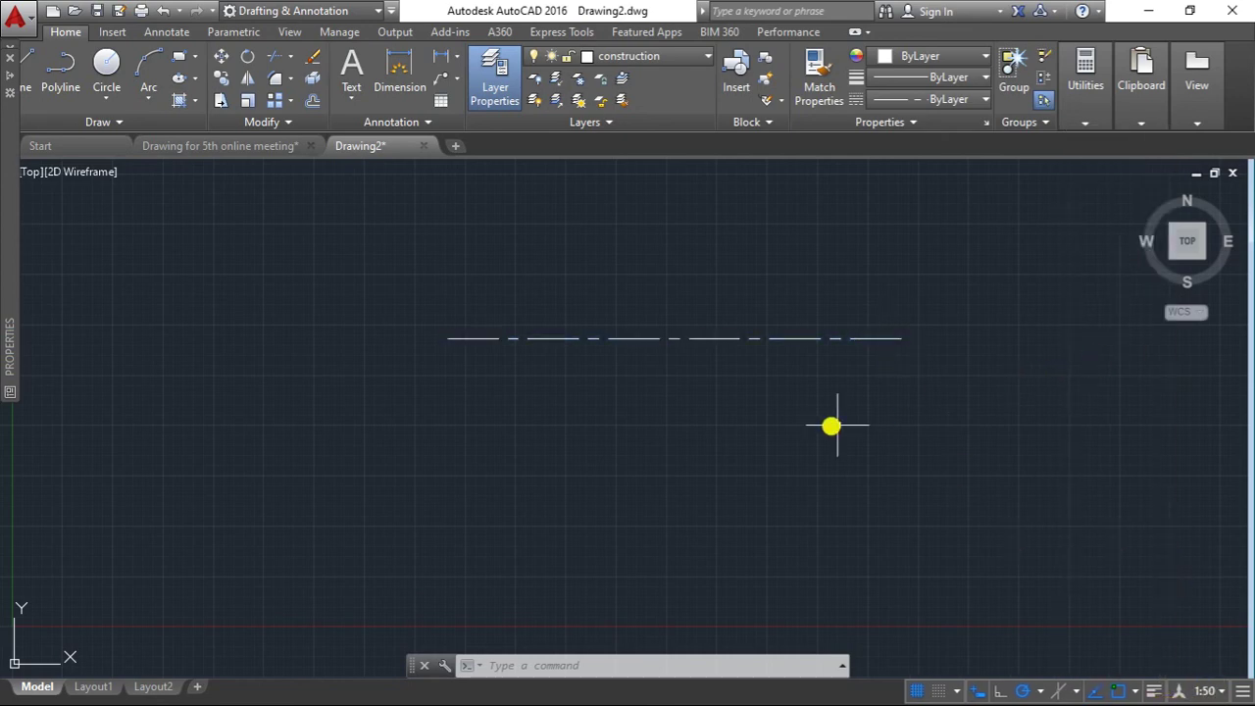
left_click(829, 426)
left_click(667, 431)
scroll(680, 428, "down", 1)
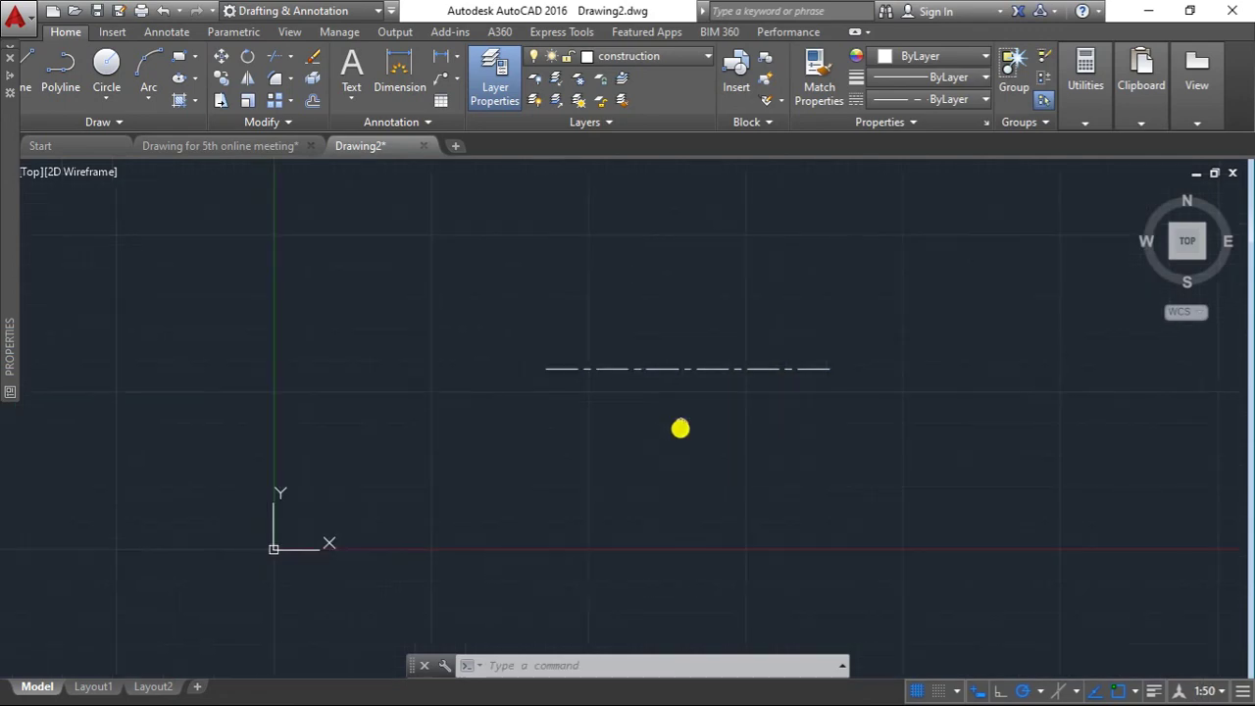
- Set the horizontal line's linetype scale to 200 in its properties and deselect the line
left_click(666, 360)
right_click(667, 360)
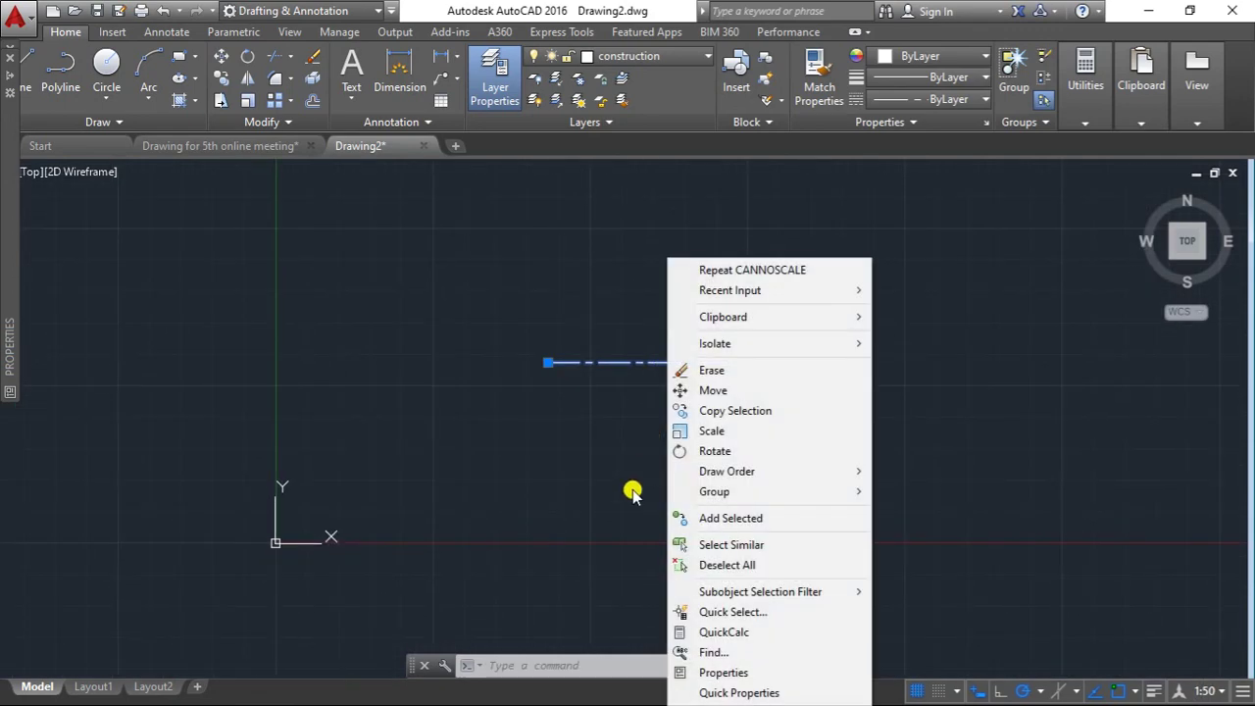
left_click(715, 673)
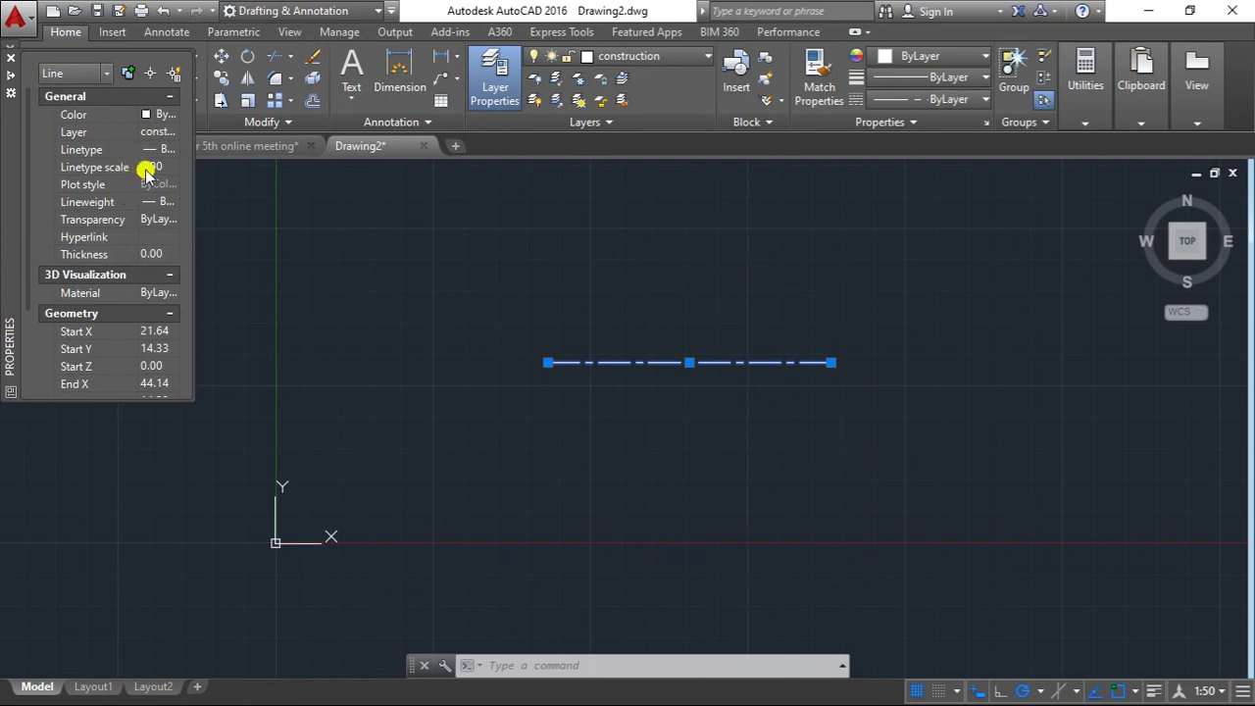
left_click(148, 165)
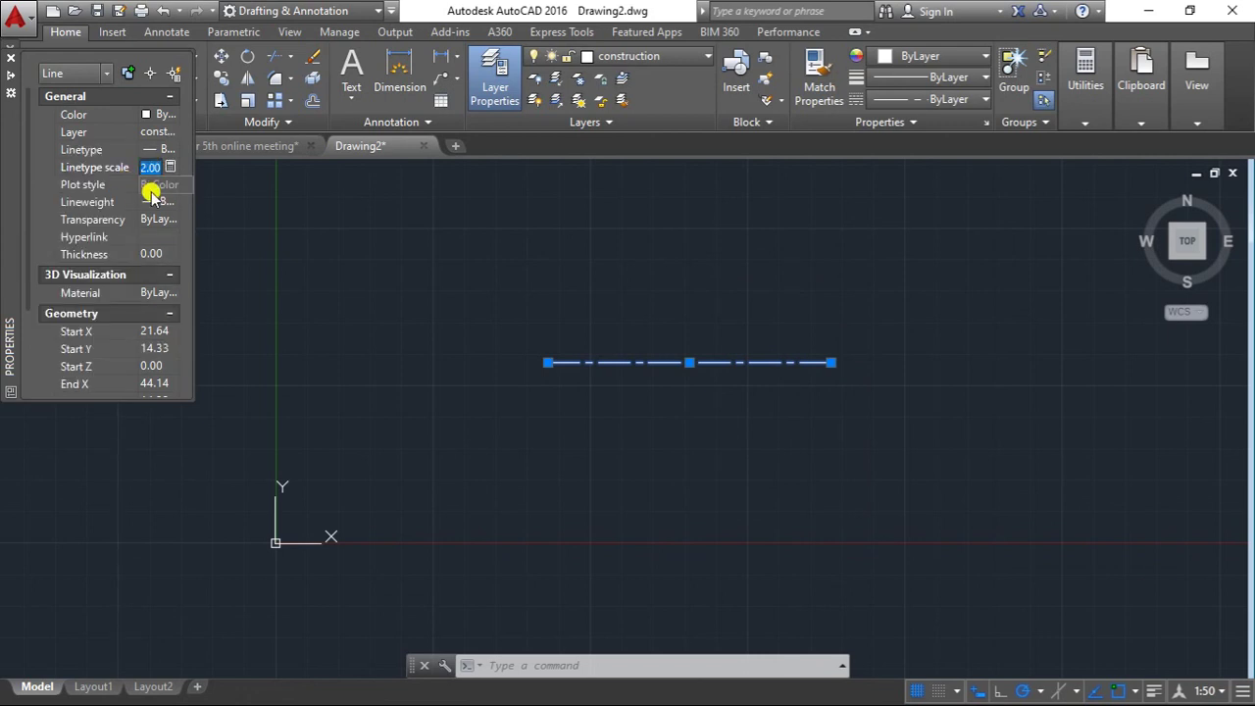
key("Return")
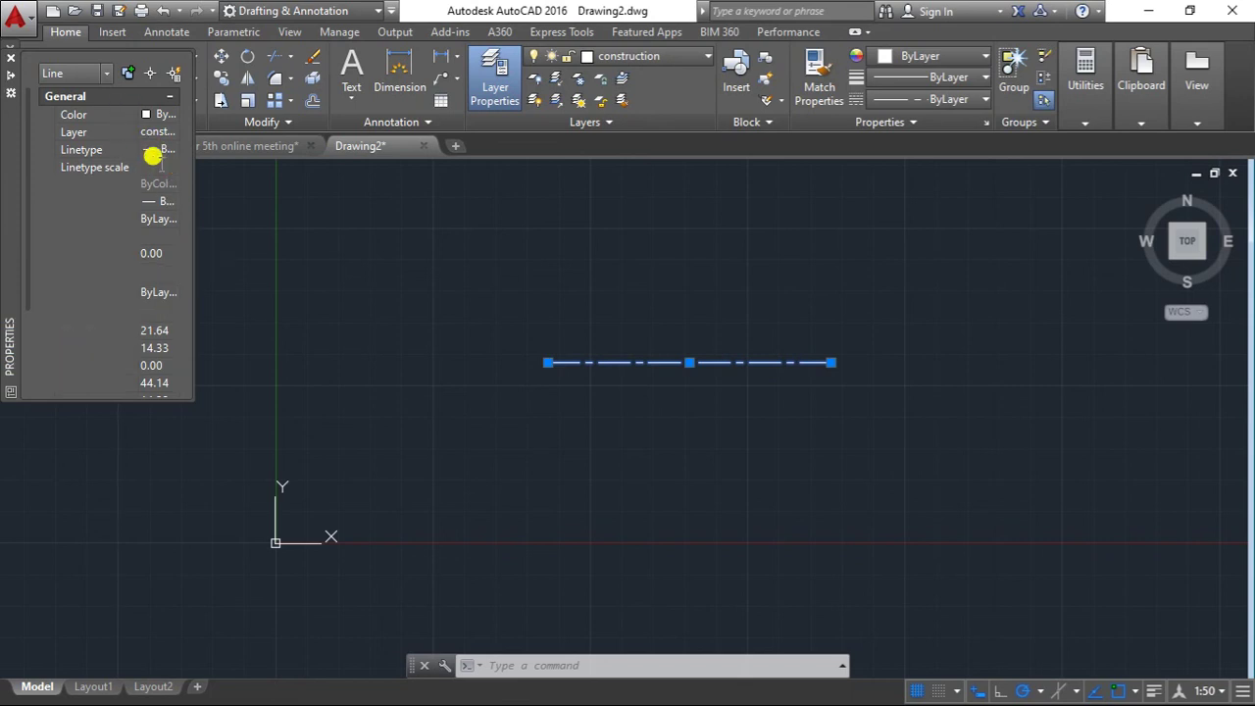
left_click(153, 167)
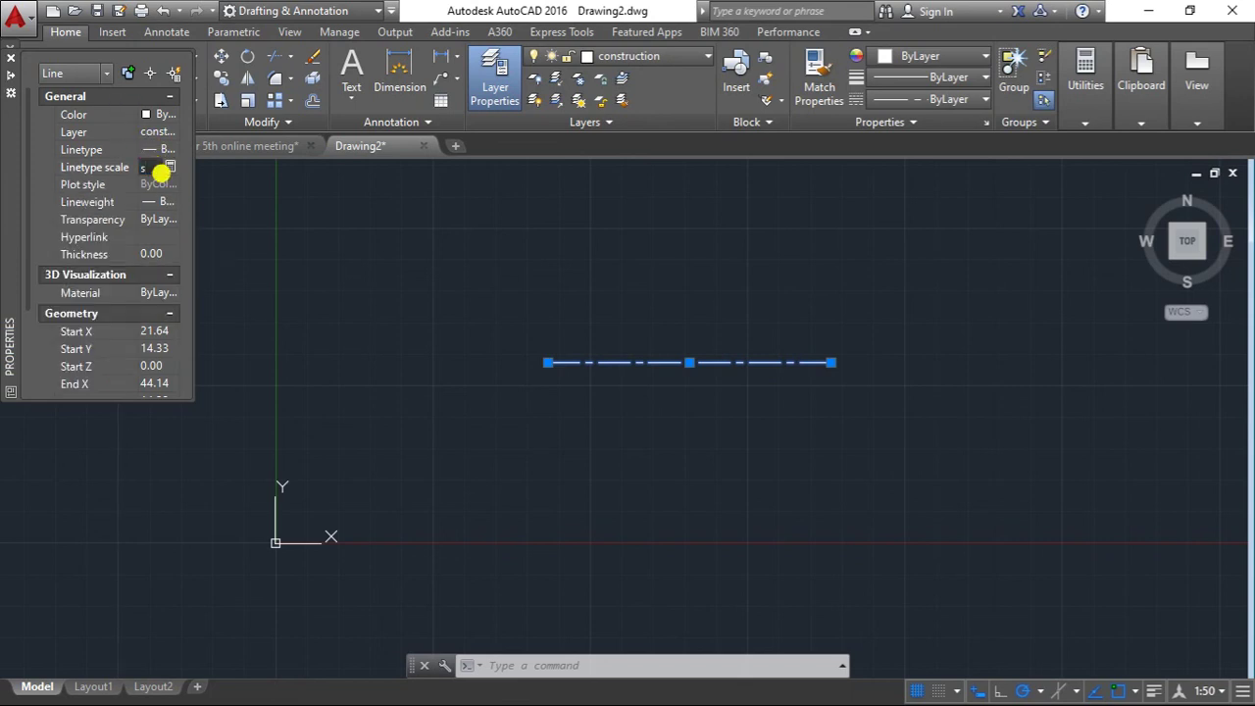
type("2")
type("00")
key("Return")
scroll(649, 392, "down", 2)
scroll(666, 389, "up", 4)
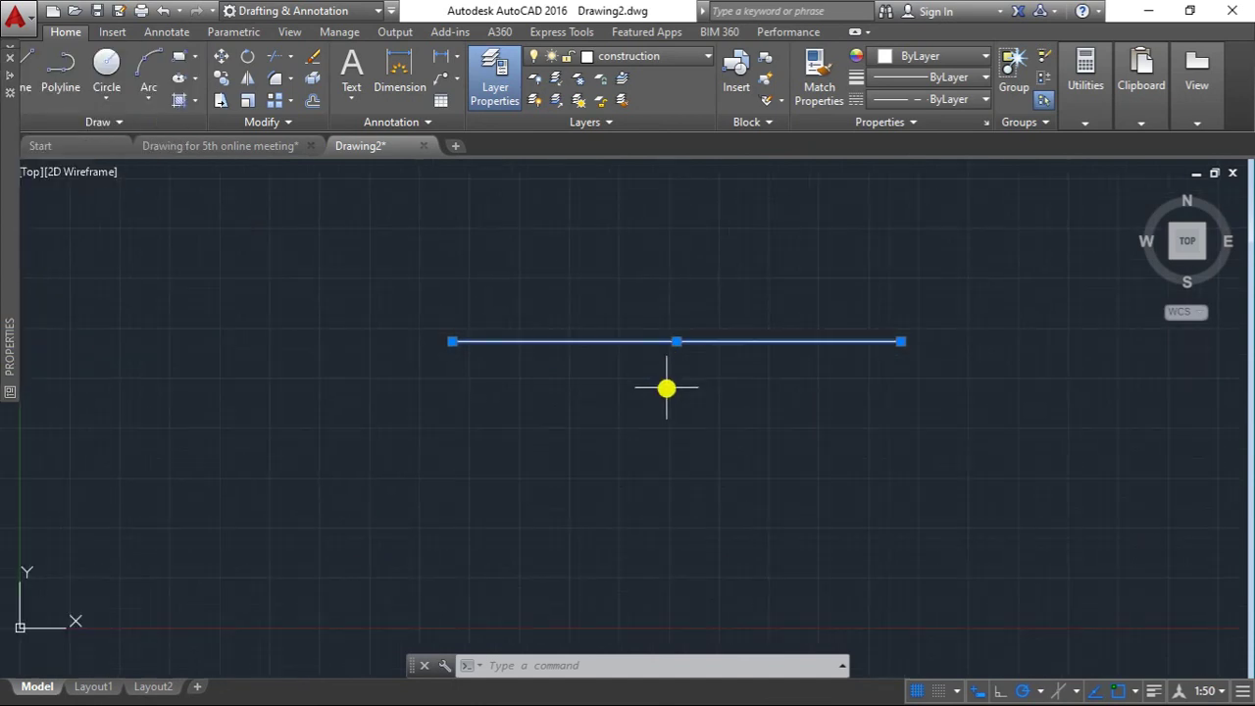
scroll(666, 388, "up", 2)
key("Escape")
scroll(663, 387, "down", 2)
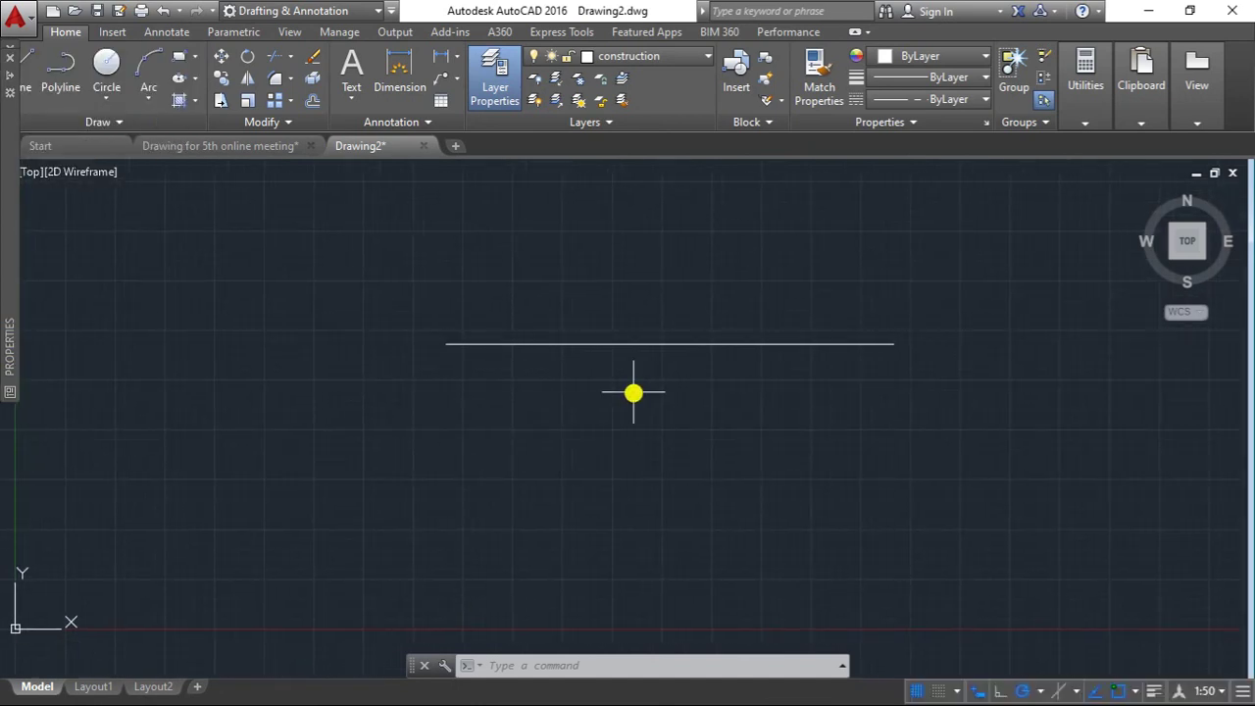
- Examine the horizontal line's appearance at different magnifications to judge the effect of the enlarged linetype scale
left_click(644, 344)
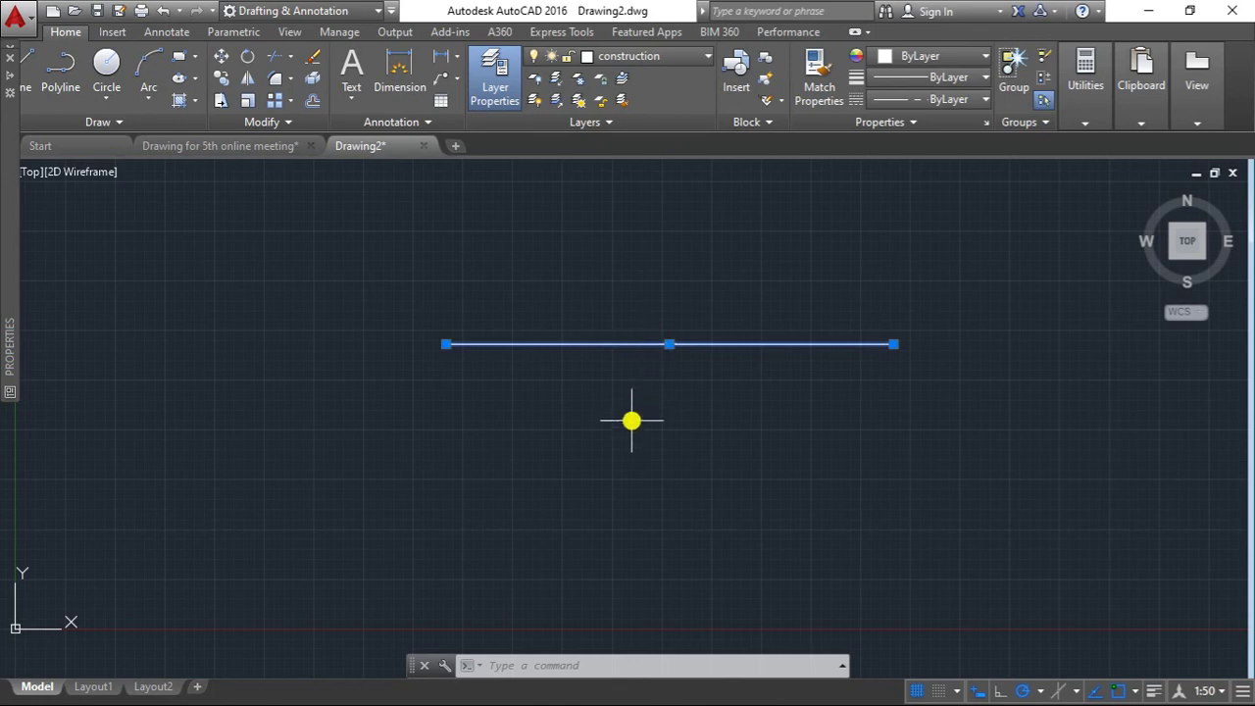
scroll(635, 436, "down", 1)
scroll(676, 490, "up", 1)
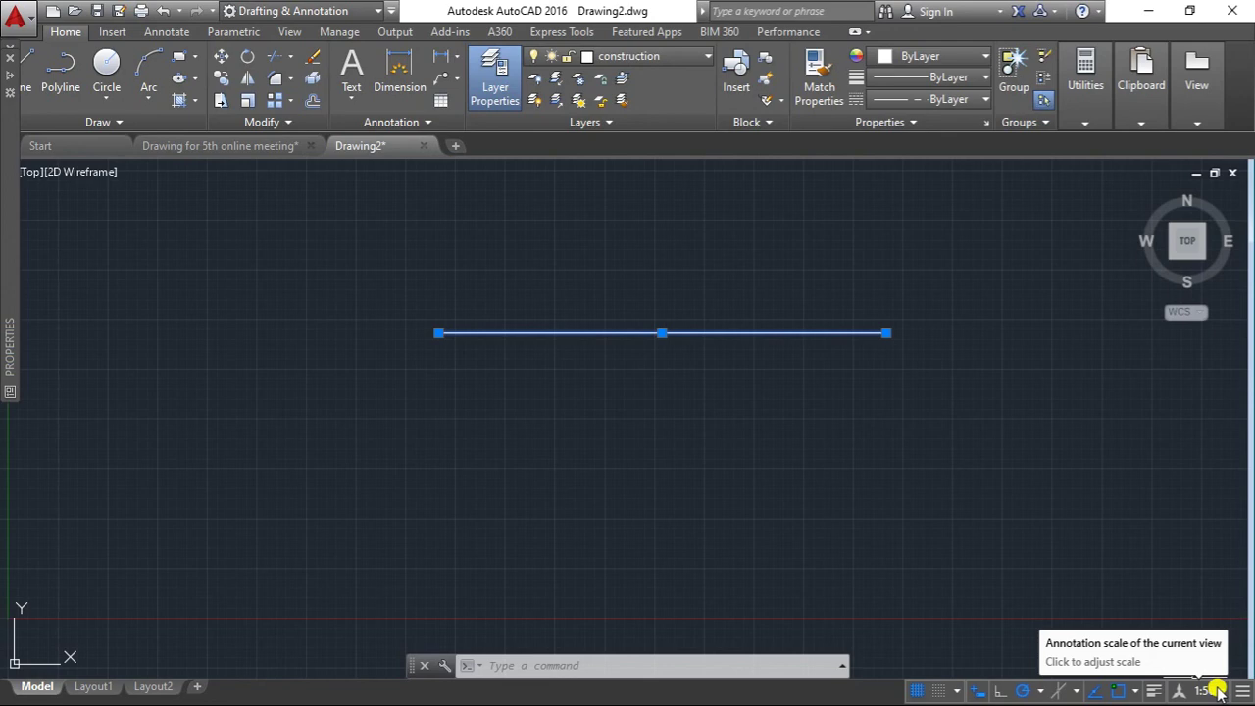
left_click(852, 467)
key("Escape")
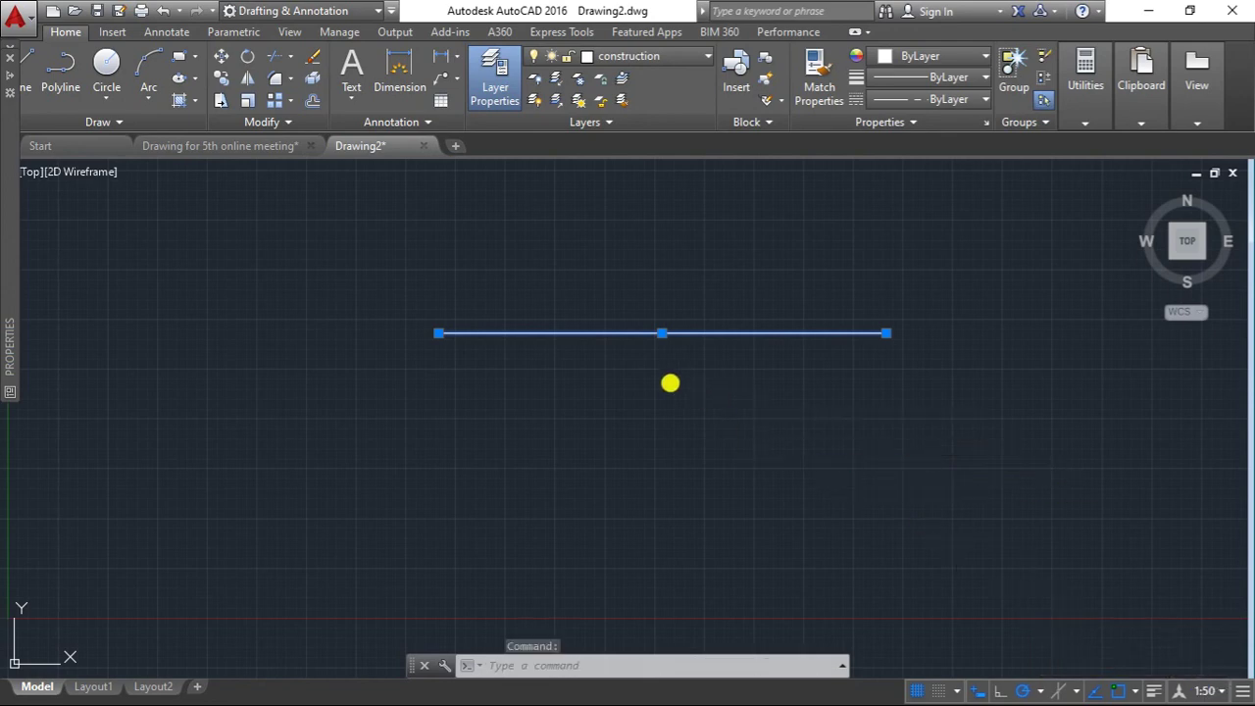
key("Escape")
scroll(665, 380, "up", 4)
scroll(661, 367, "down", 2)
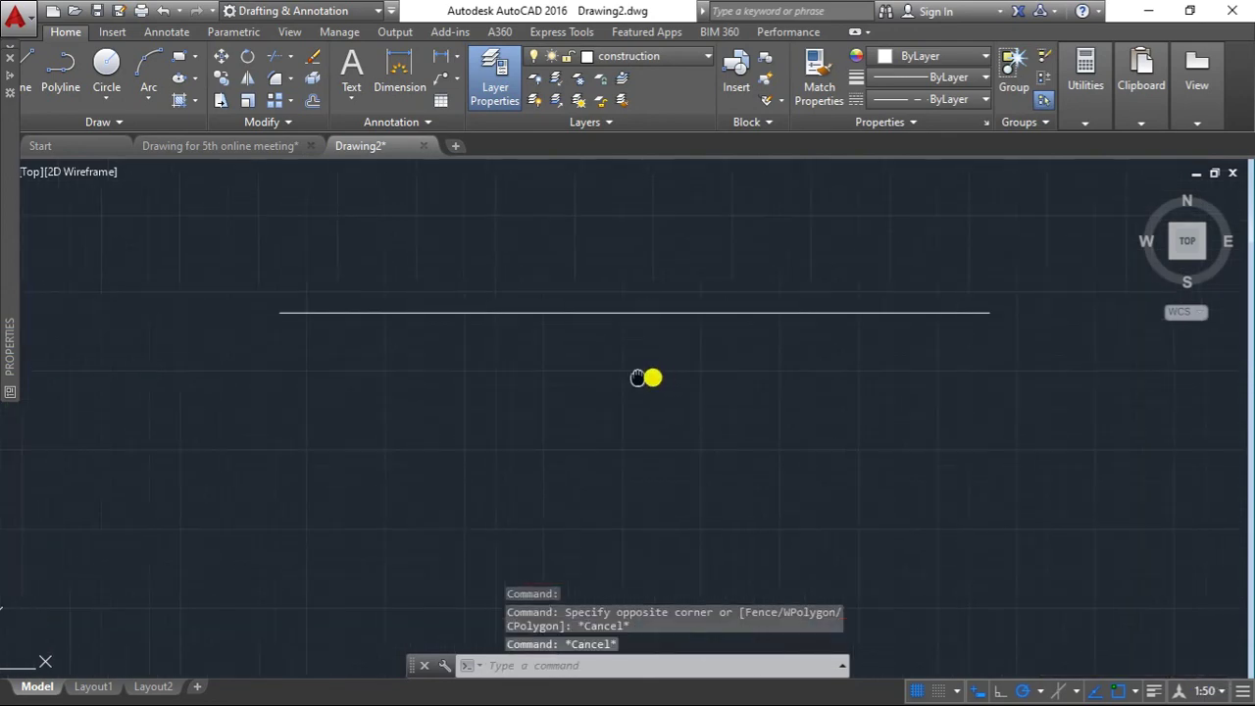
- Set the current view's annotation scale back to 1:1 and clear the line selection
left_click(645, 315)
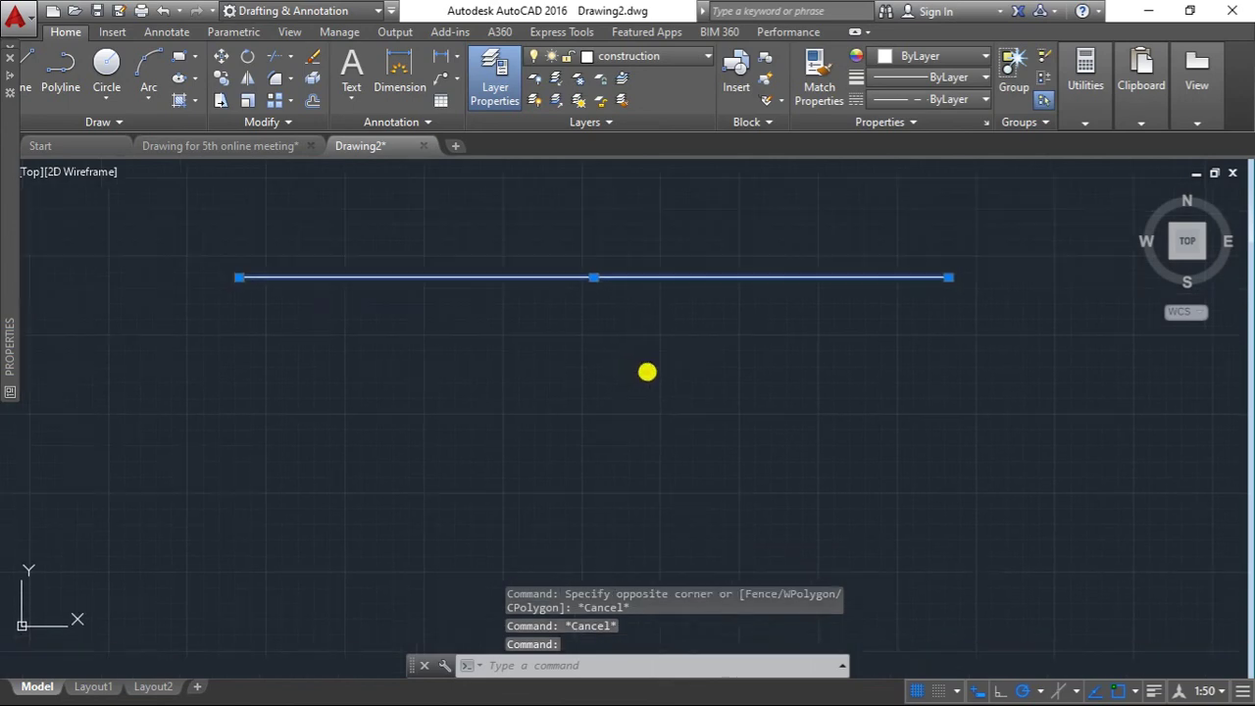
left_click(1220, 691)
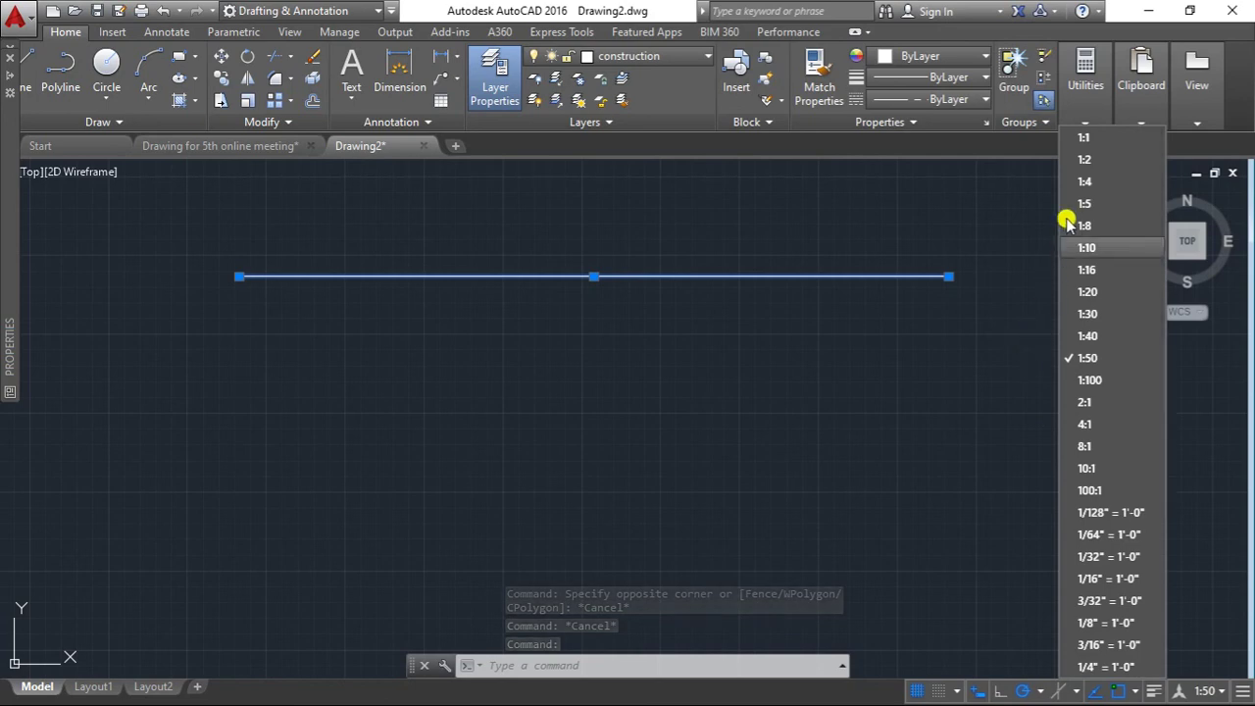
left_click(995, 266)
key("Escape")
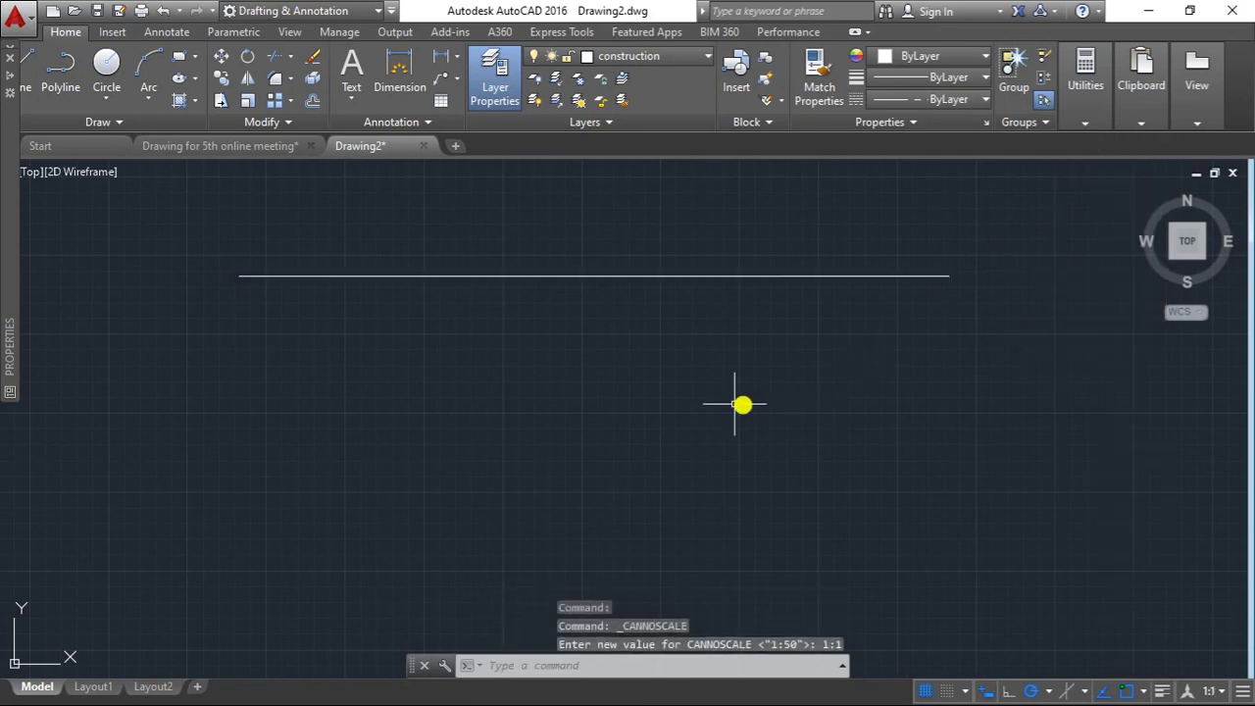
scroll(742, 403, "down", 2)
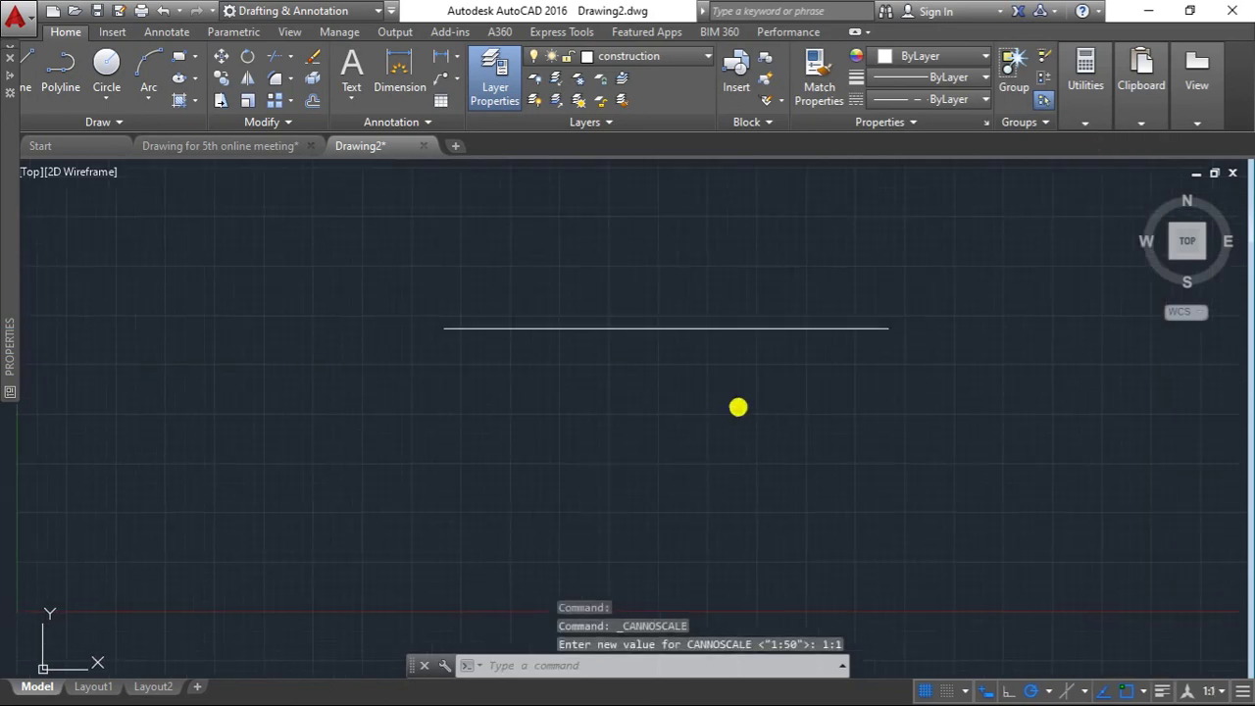
- Set the horizontal line's linetype scale to 2, deselect the line and close its properties palette
left_click(618, 327)
right_click(616, 327)
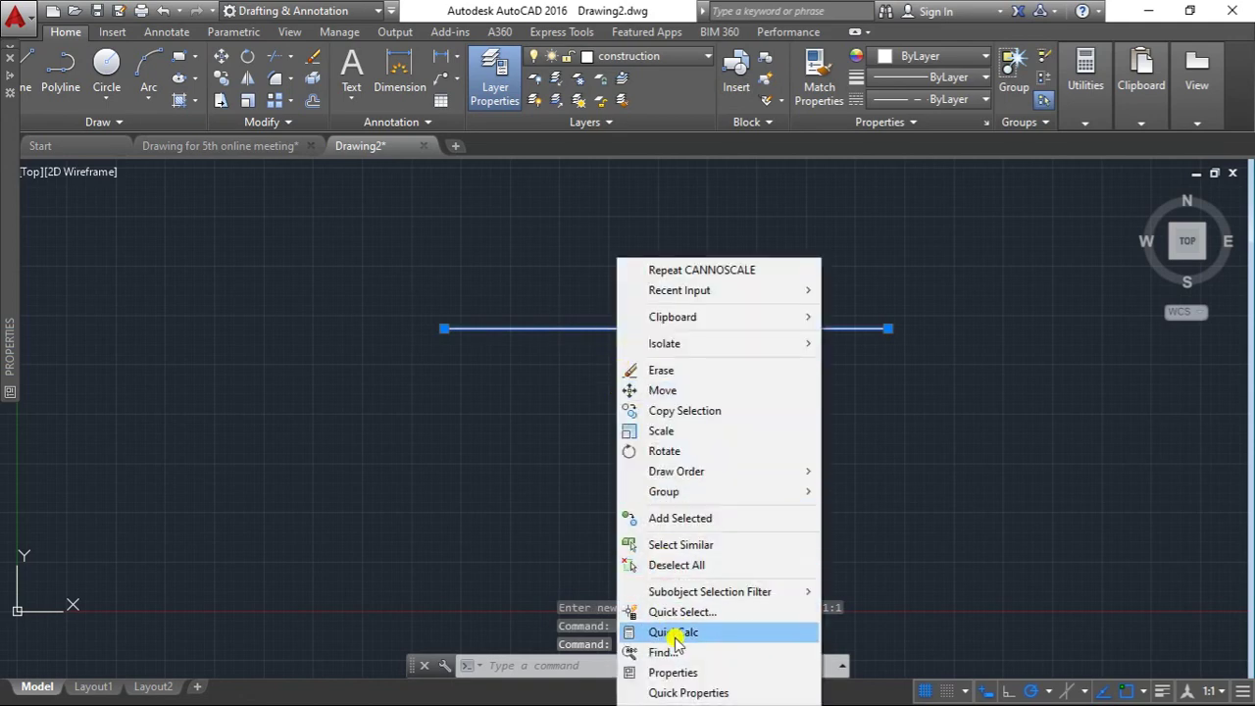
left_click(650, 673)
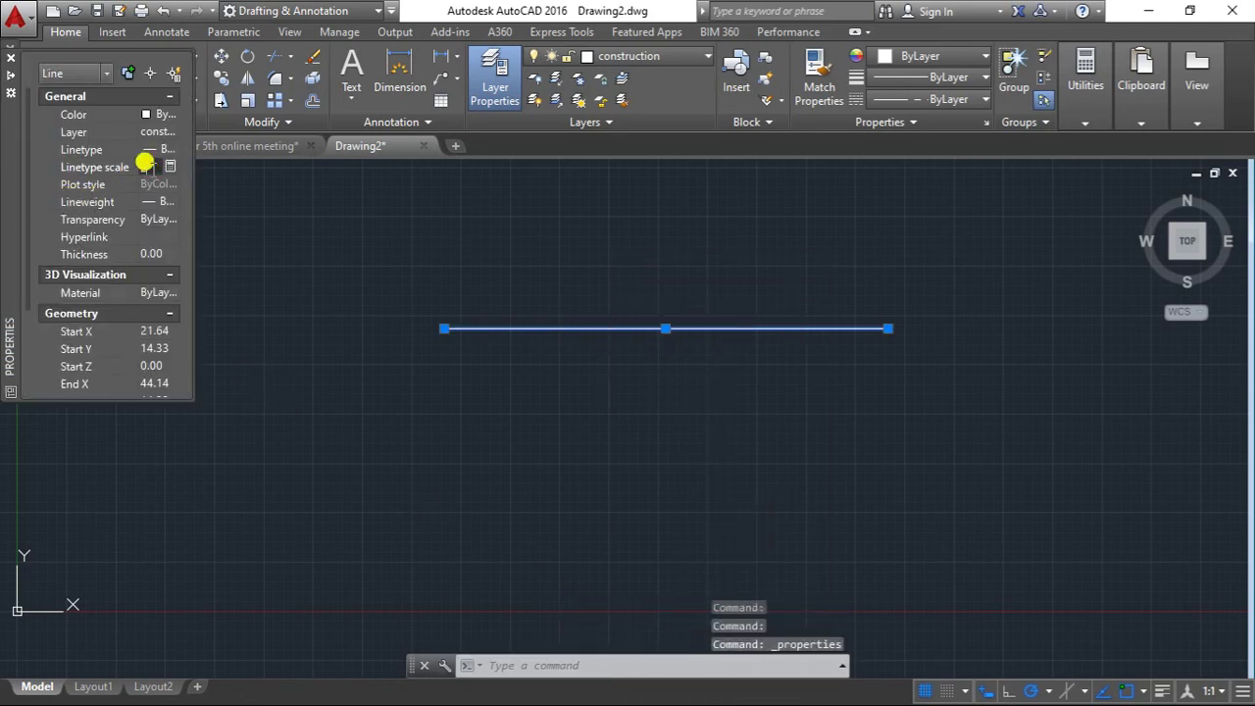
type("2")
key("Return")
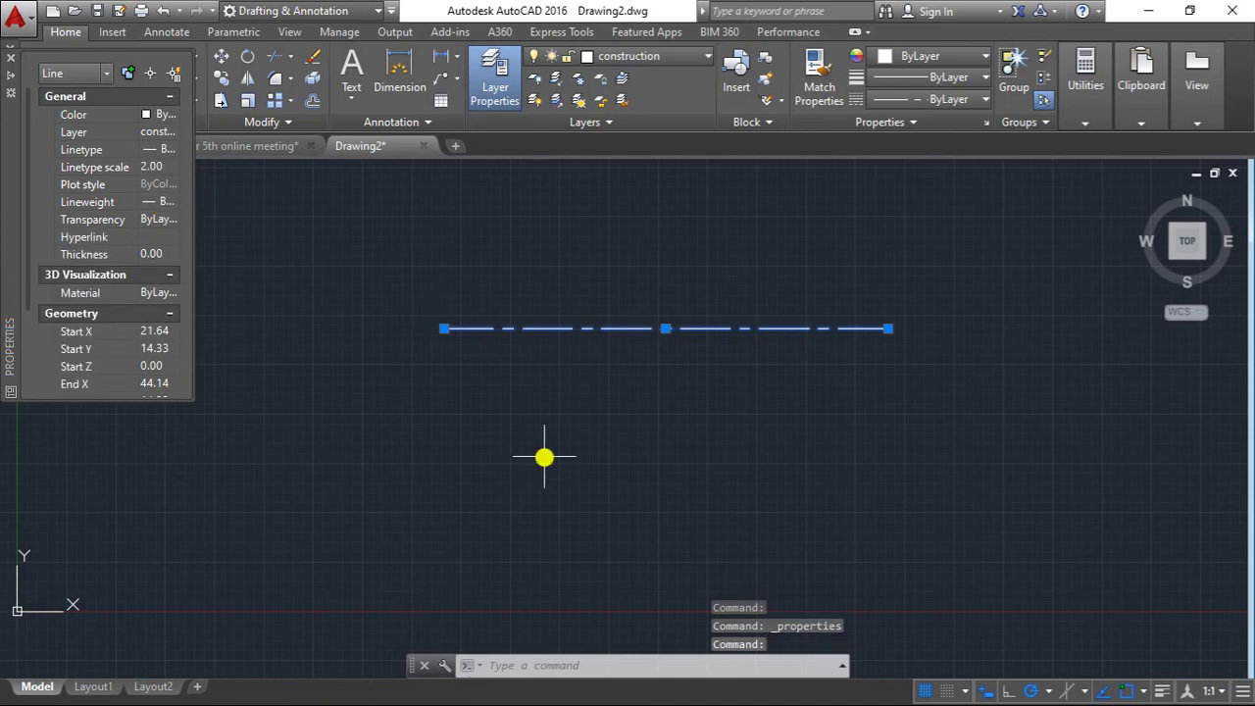
left_click(544, 449)
key("Escape")
scroll(602, 382, "up", 2)
key("Escape")
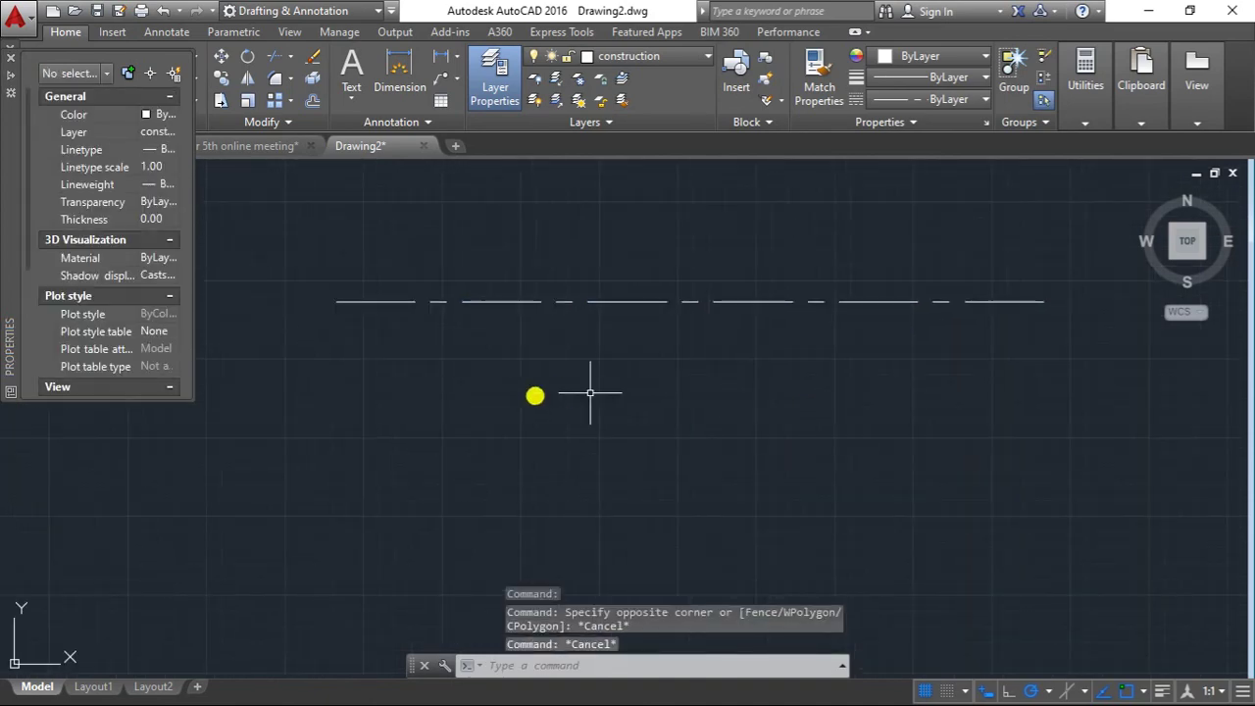
key("Escape")
left_click(12, 64)
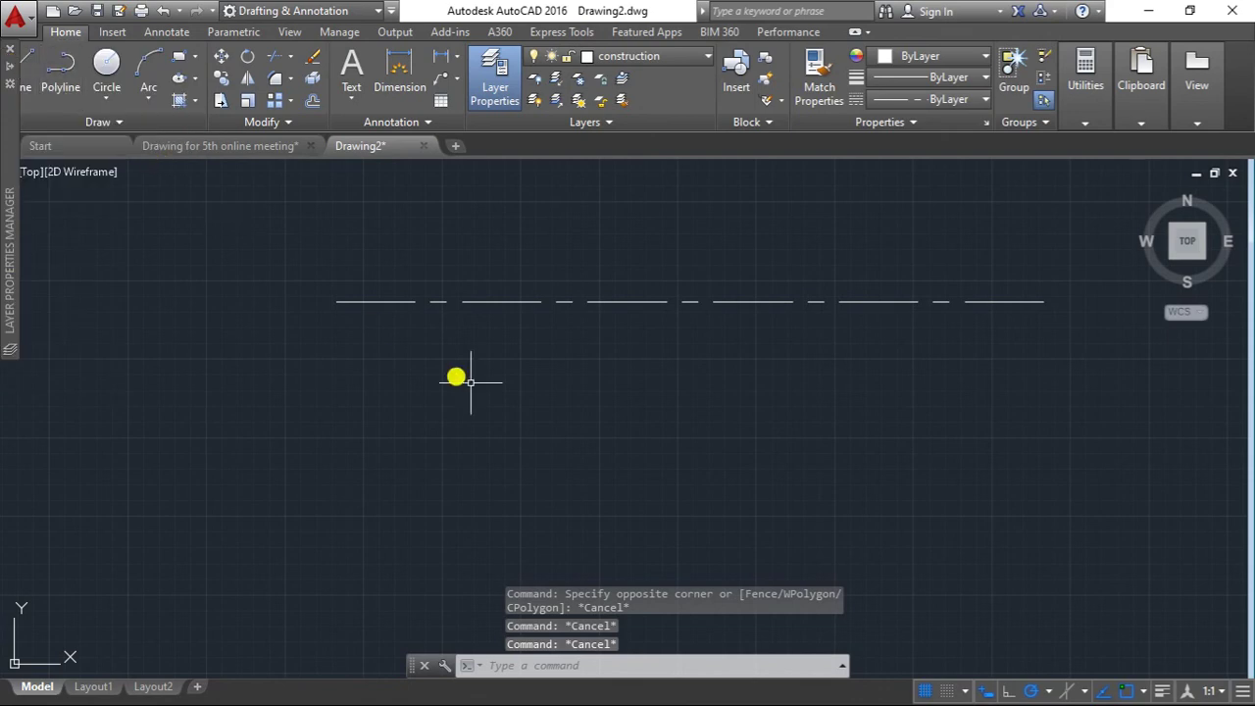
key("Escape")
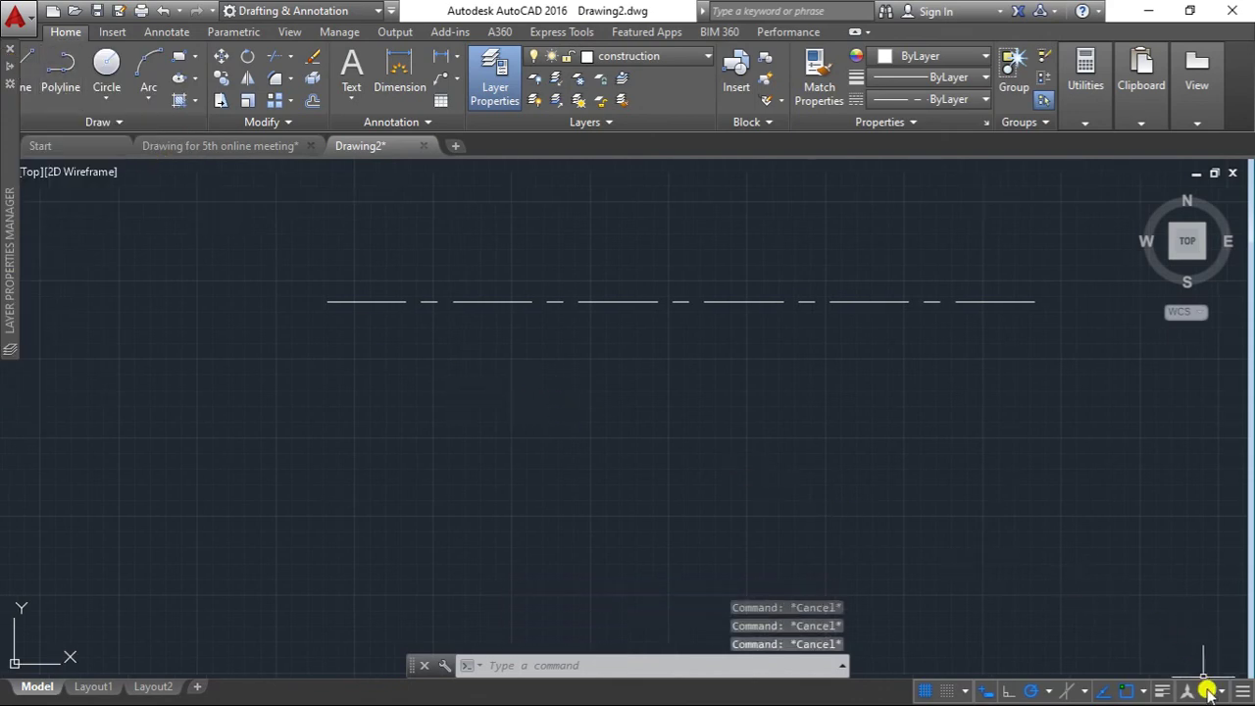
mouse_move(788, 381)
left_mouse_down()
mouse_move(664, 426)
mouse_move(673, 412)
mouse_move(686, 428)
left_mouse_up()
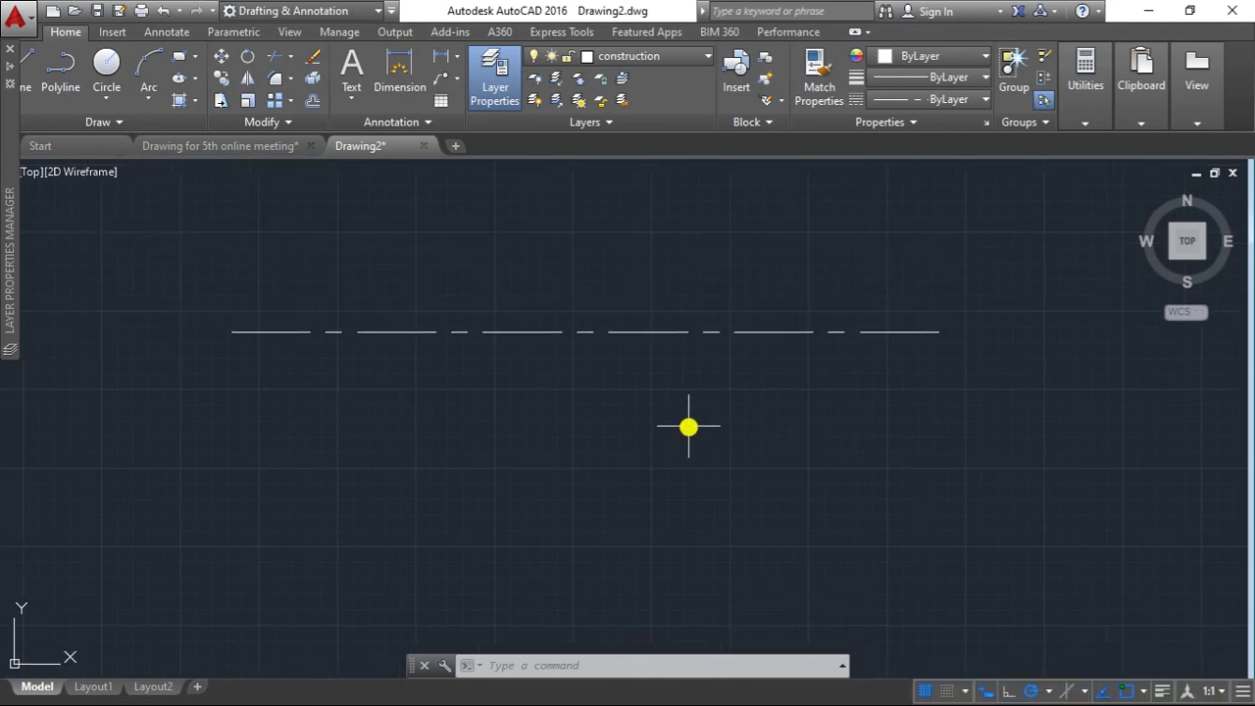
key("super")
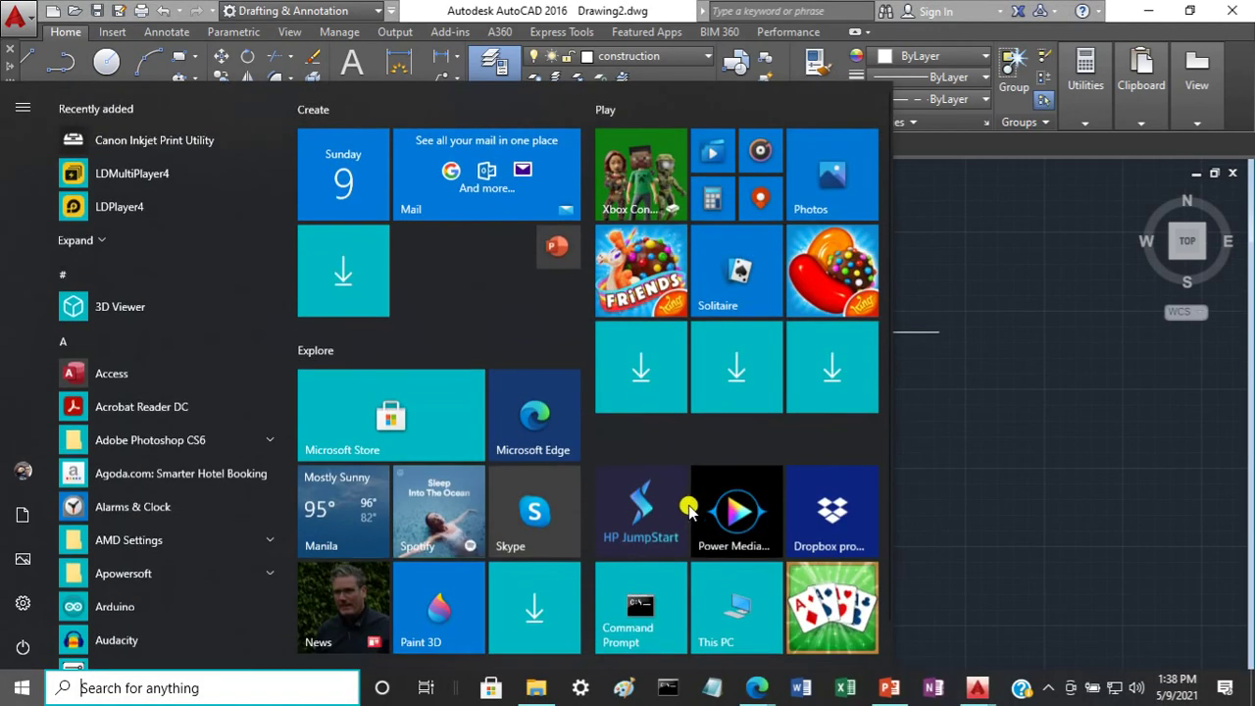
key("super")
key("Escape")
key("Escape")
key("Escape")
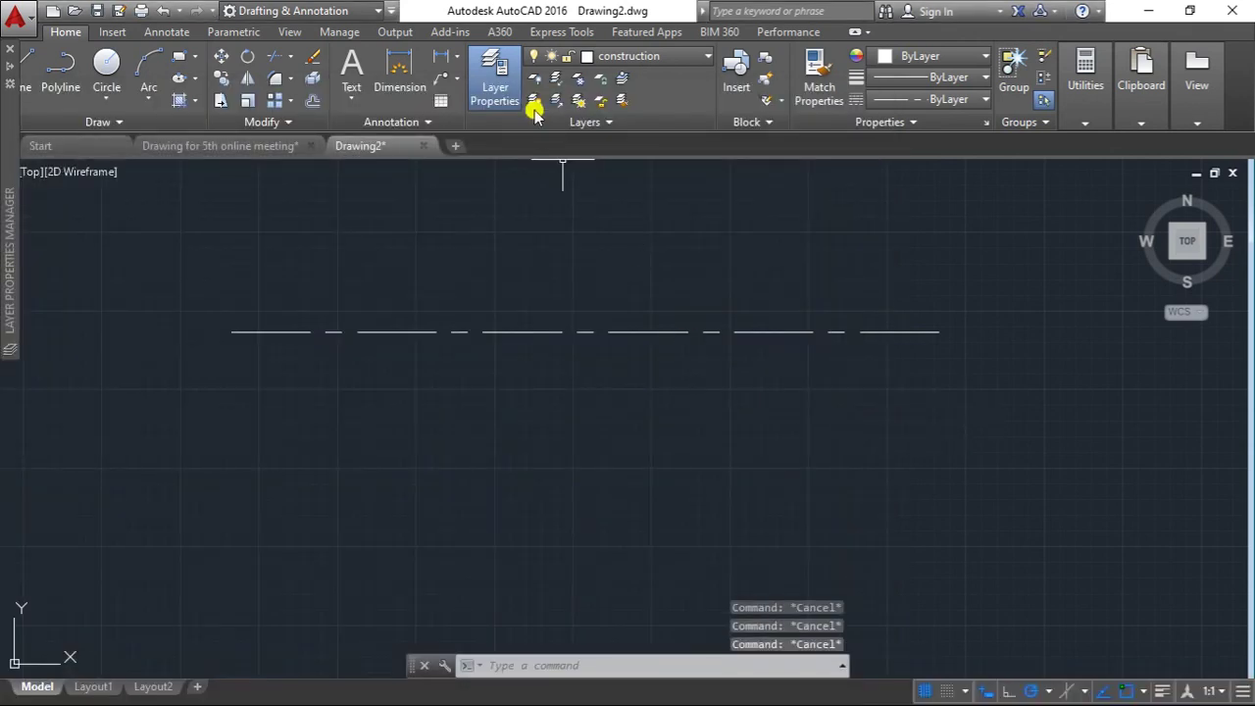
- Open the Linetype Manager, browse the linetypes available to load from acad.lin, and leave the list without loading any
left_click(974, 99)
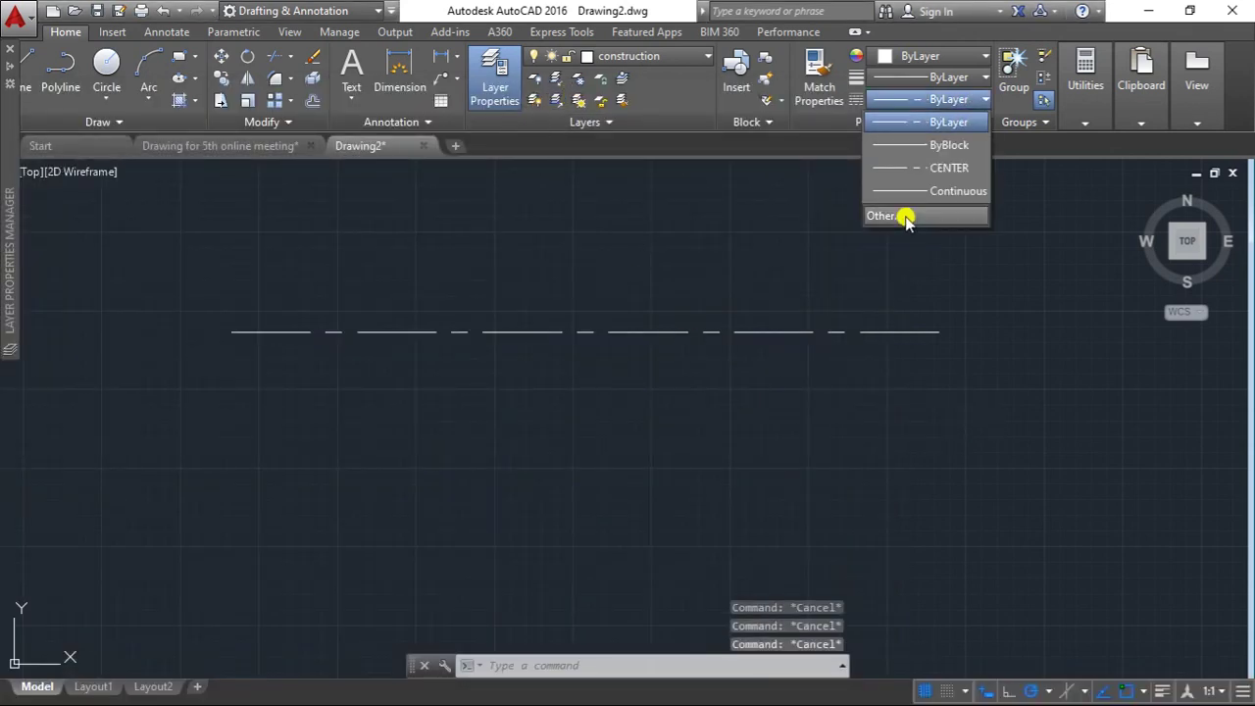
left_click(905, 213)
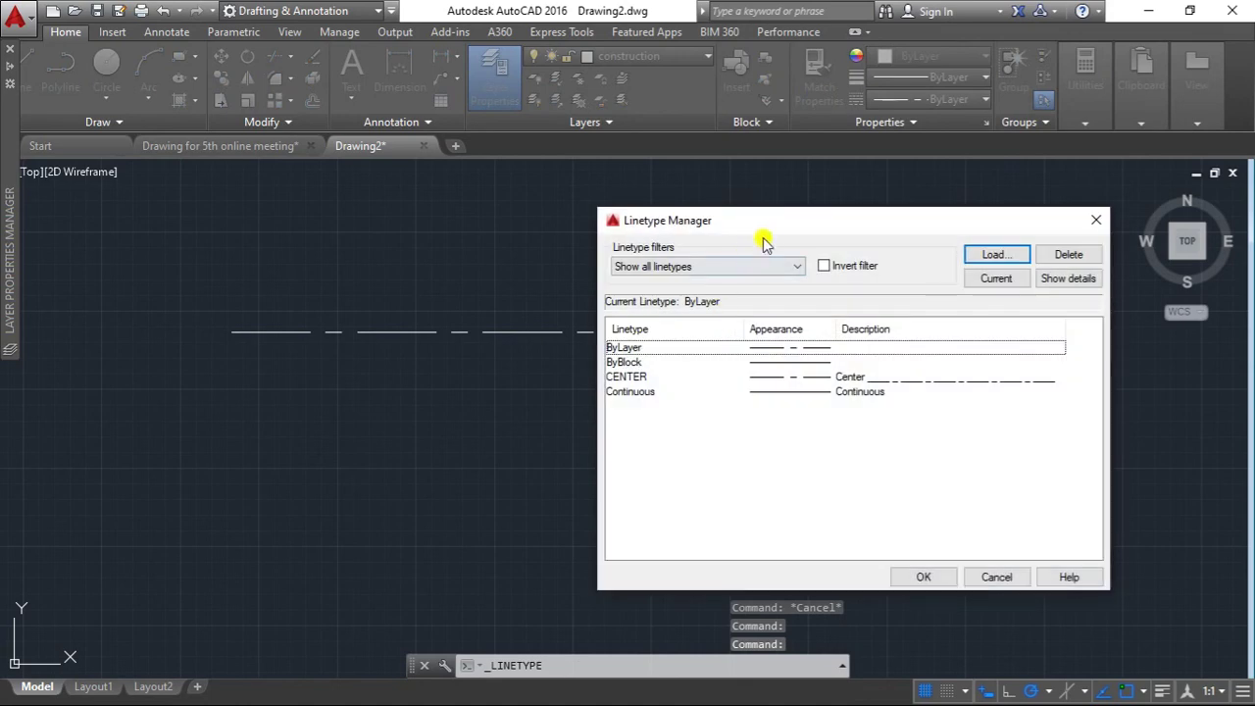
left_click_drag(767, 221, 714, 214)
left_click(941, 242)
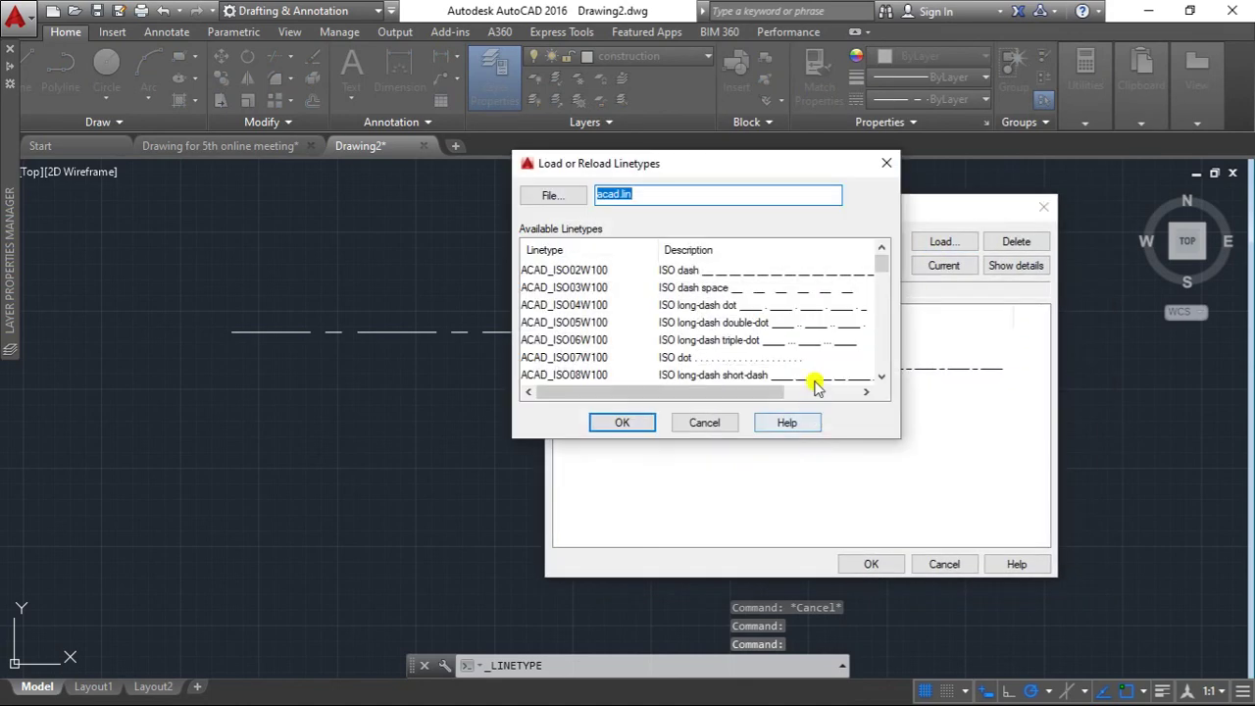
left_click_drag(880, 270, 882, 277)
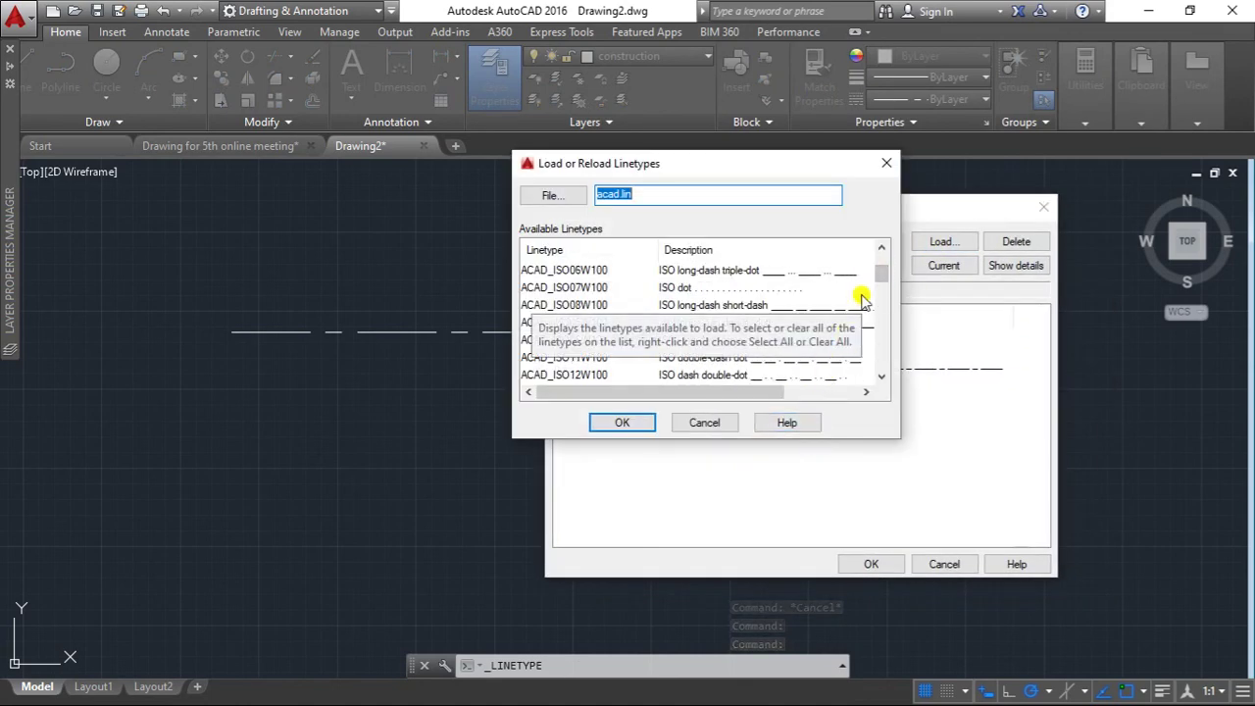
scroll(873, 275, "down", 1)
left_click(712, 428)
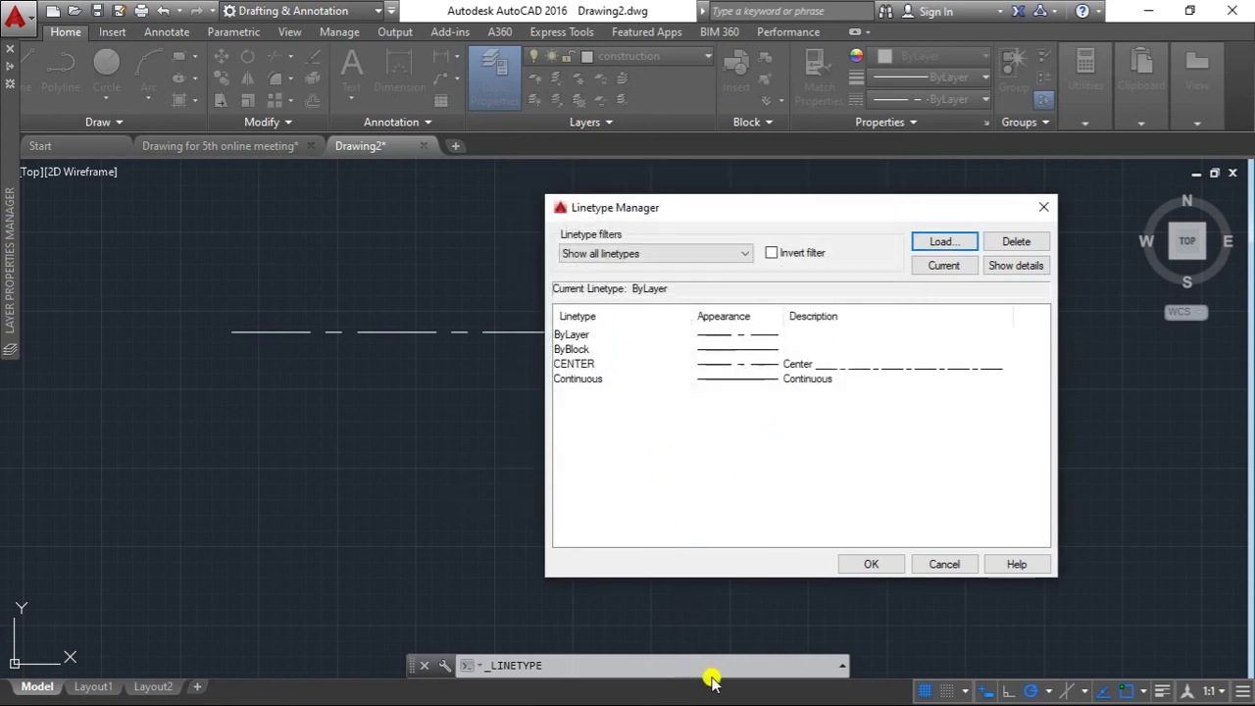
- Switch to the Google Meet tab in the browser and review the meeting chat
key("super")
mouse_move(756, 687)
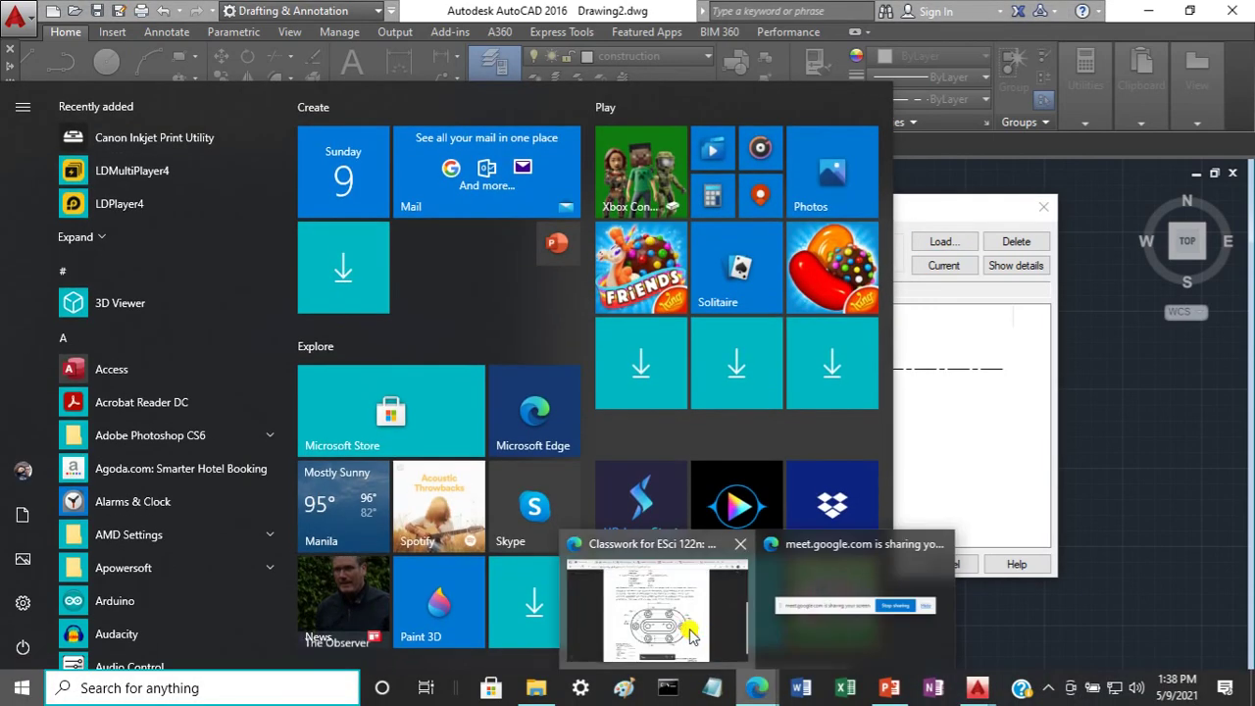
left_click(690, 635)
left_click(280, 14)
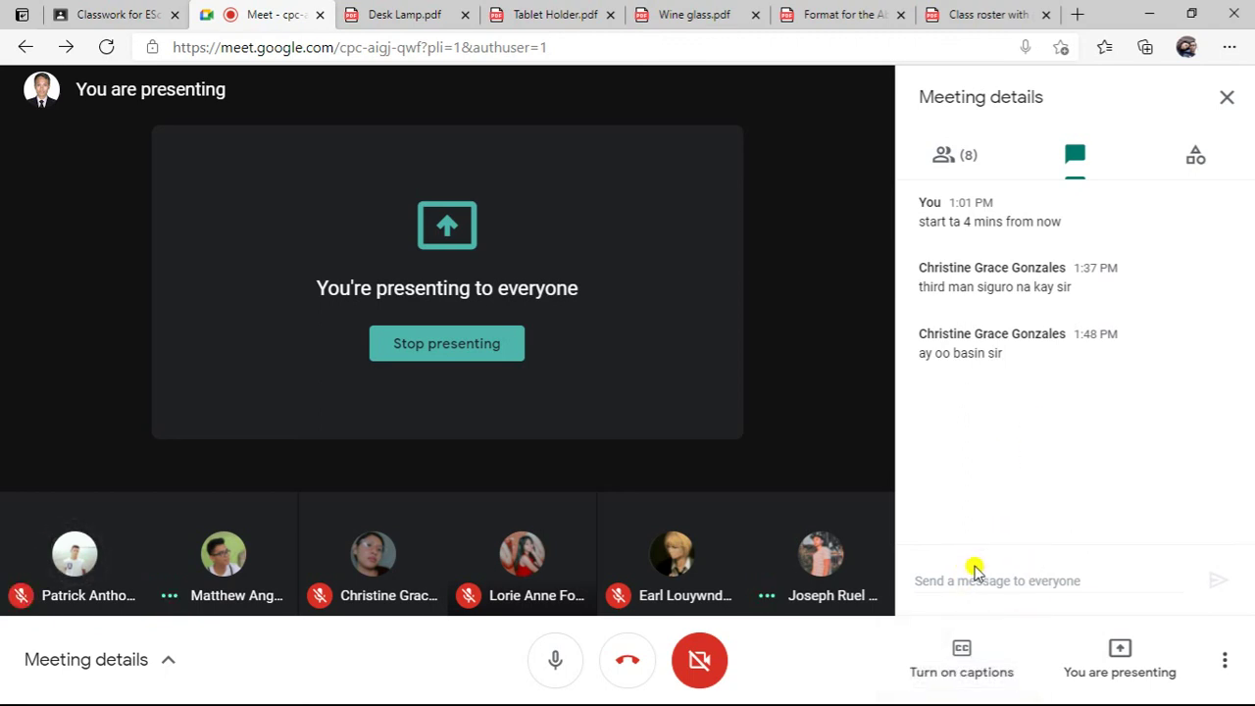
key("super")
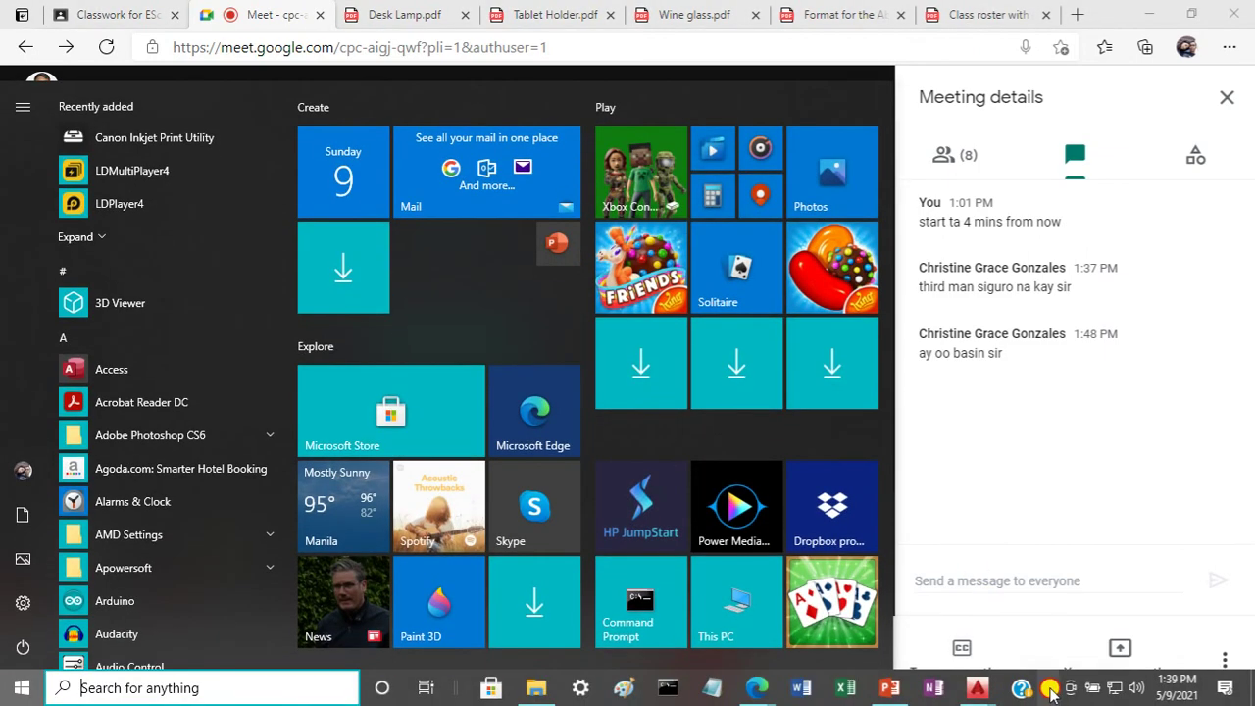